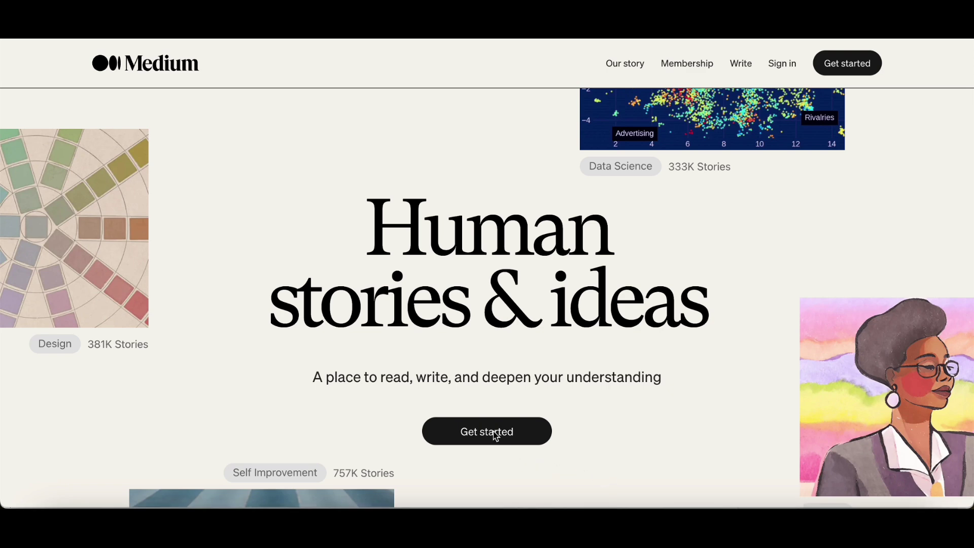
Step: Start a Medium sign-up with email by entering the account's e-mail address and continuing
left_click(497, 436)
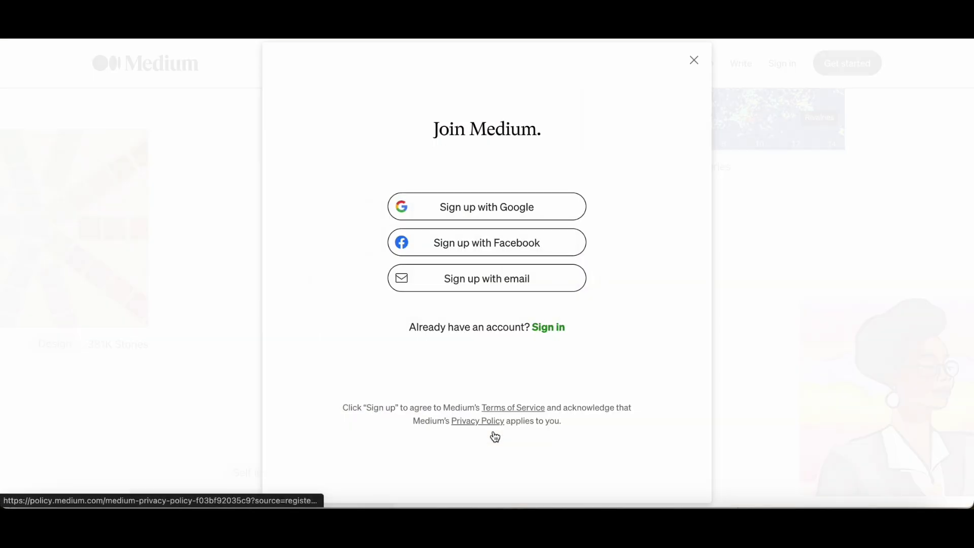
left_click(480, 280)
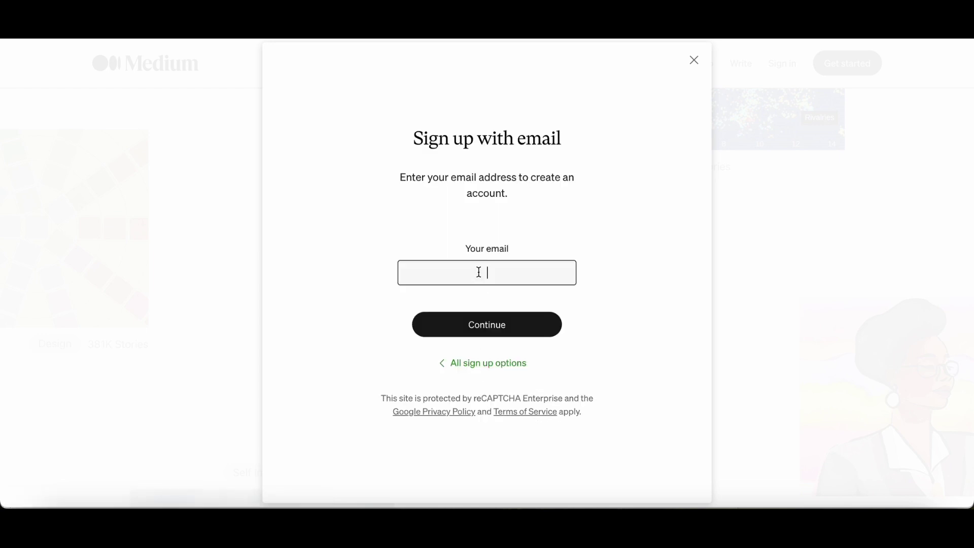
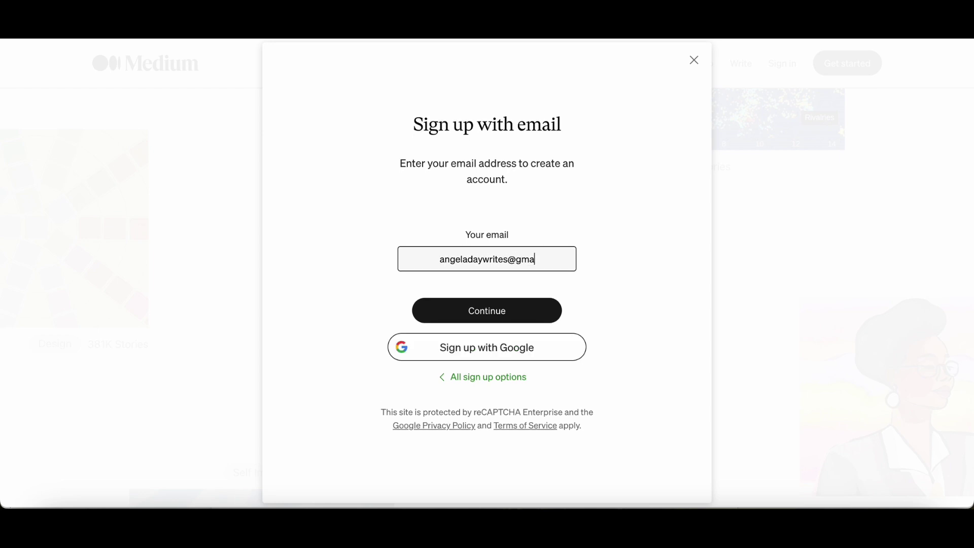
left_click(491, 315)
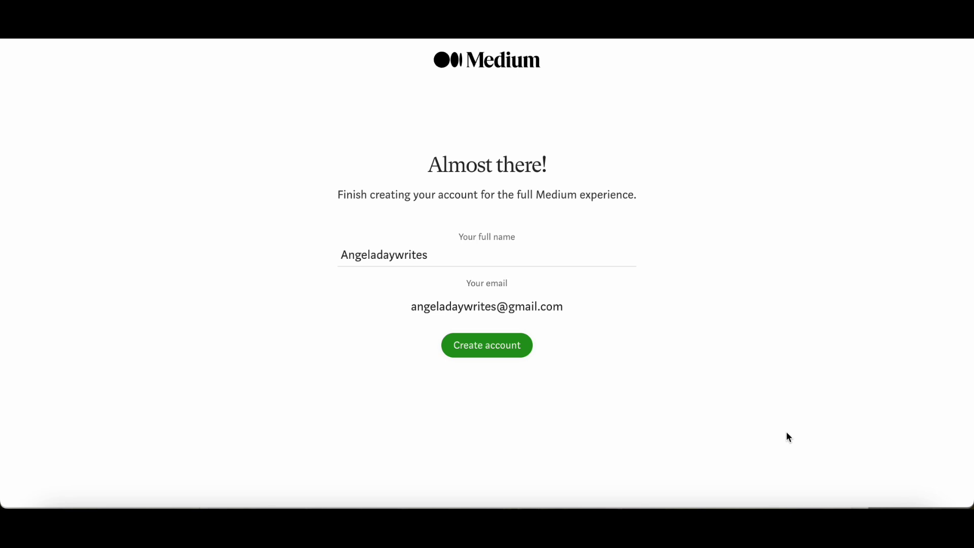
Step: Fix the auto-filled full name by deleting the extra letters and typing the surname
left_click(377, 256)
left_click_drag(377, 255, 424, 254)
key("BackSpace")
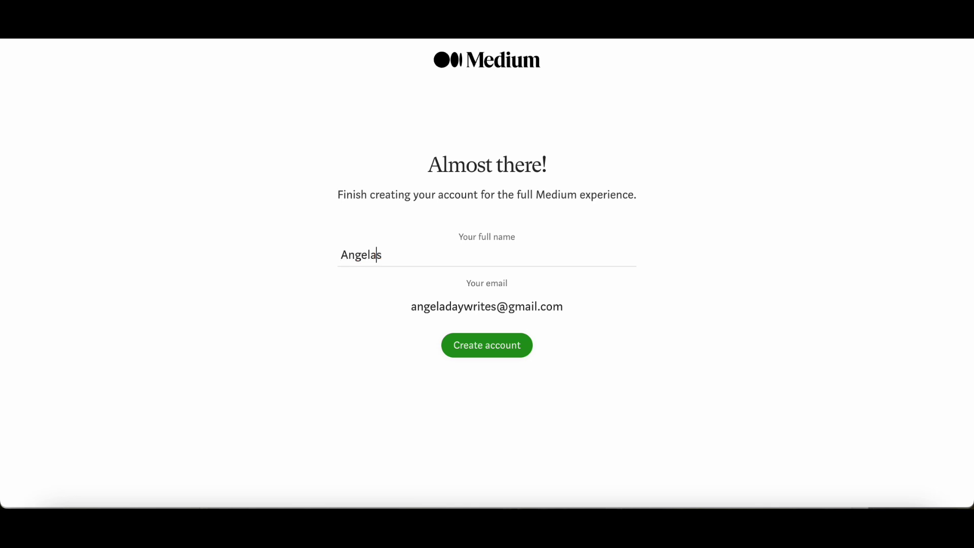
key("BackSpace")
type("Day")
Step: Create the account and pick Marketing and Social Media as interests
left_click(492, 349)
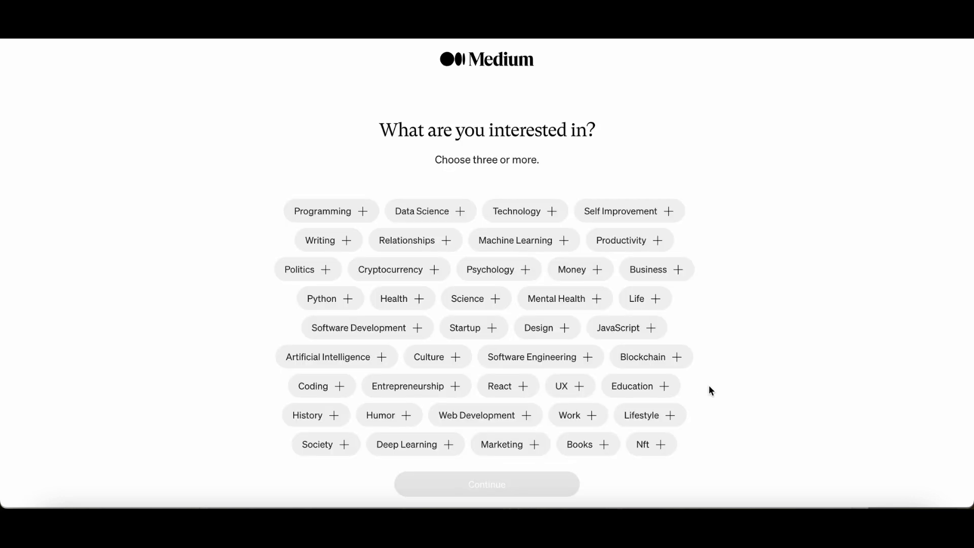
scroll(710, 390, "down", 1)
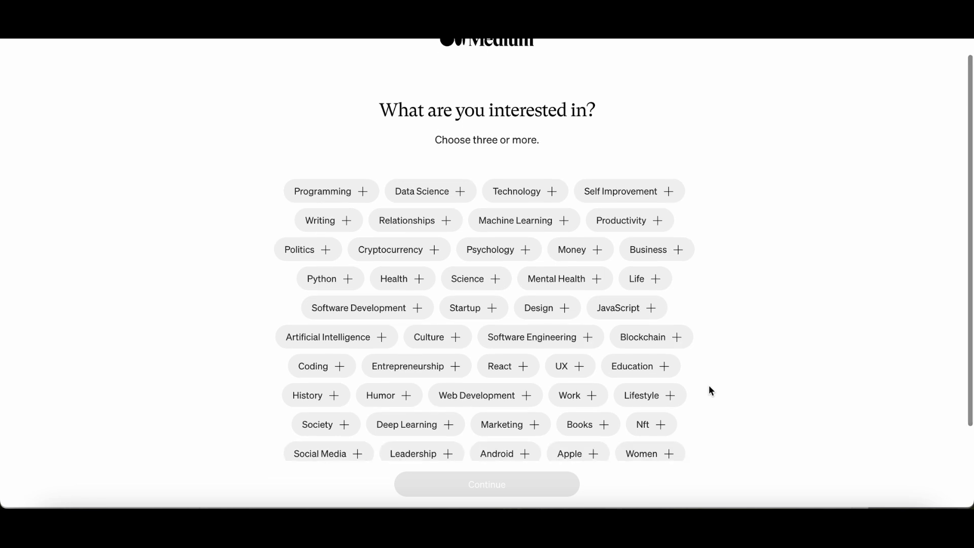
scroll(709, 386, "down", 1)
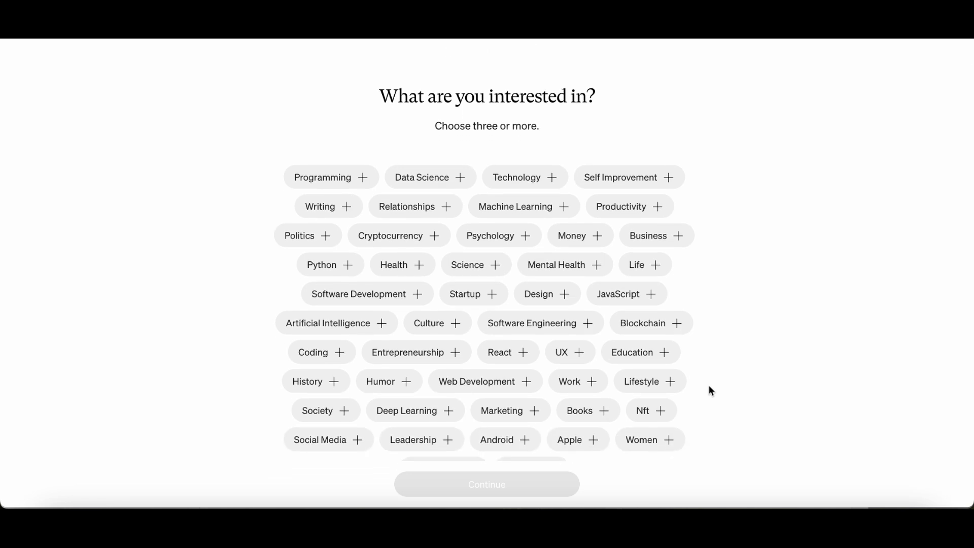
left_click(532, 411)
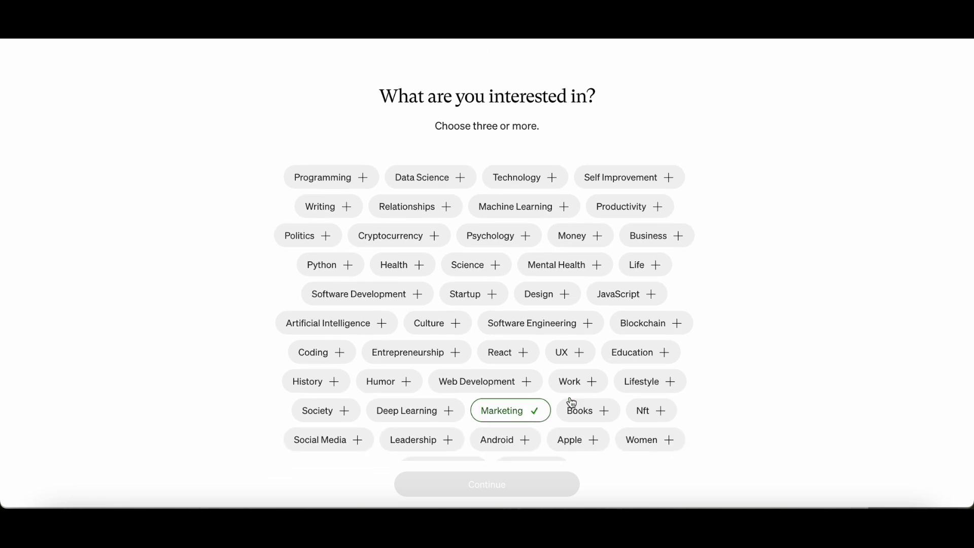
scroll(702, 386, "down", 2)
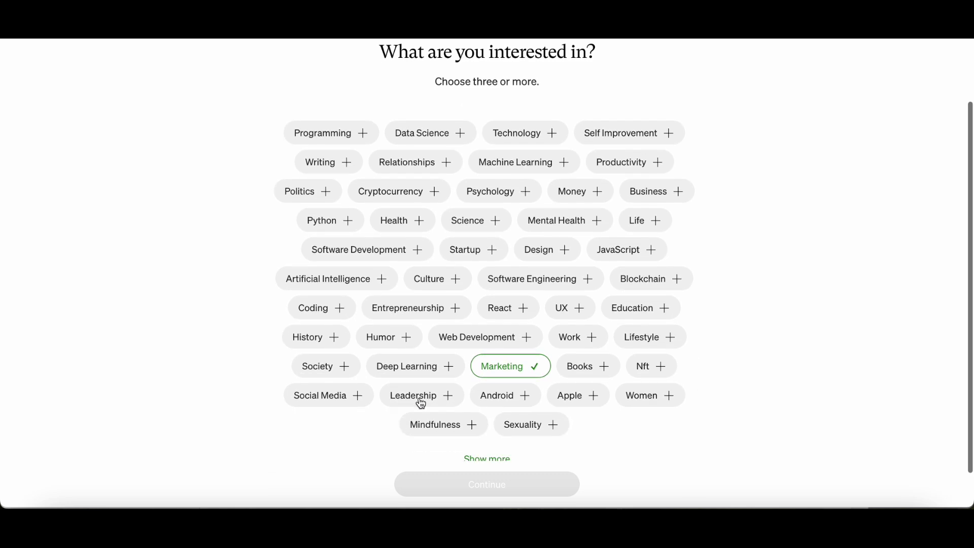
left_click(355, 395)
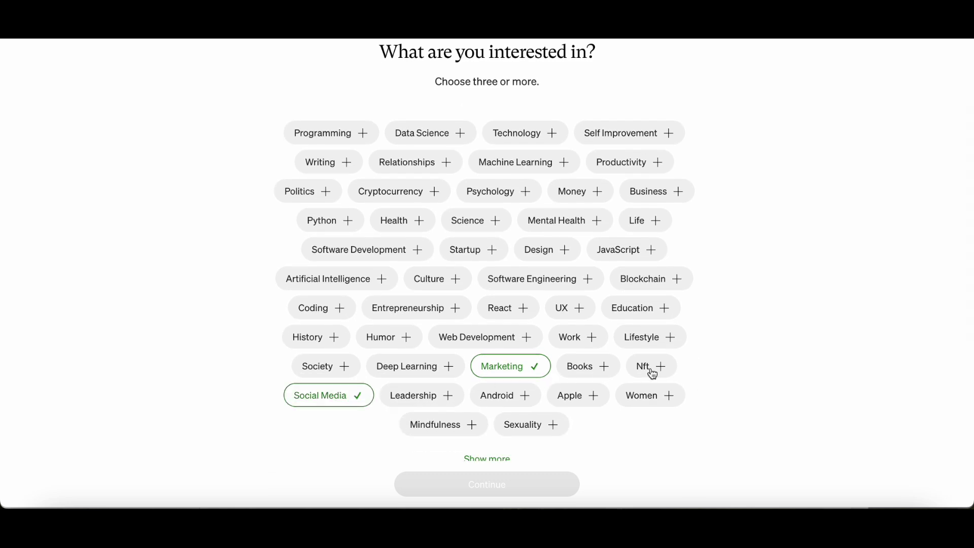
scroll(710, 348, "up", 1)
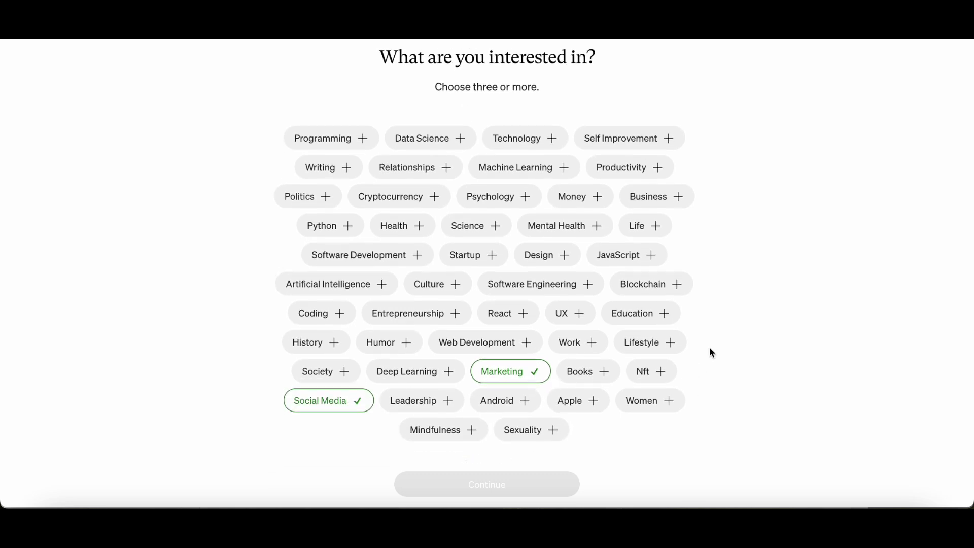
scroll(712, 352, "down", 2)
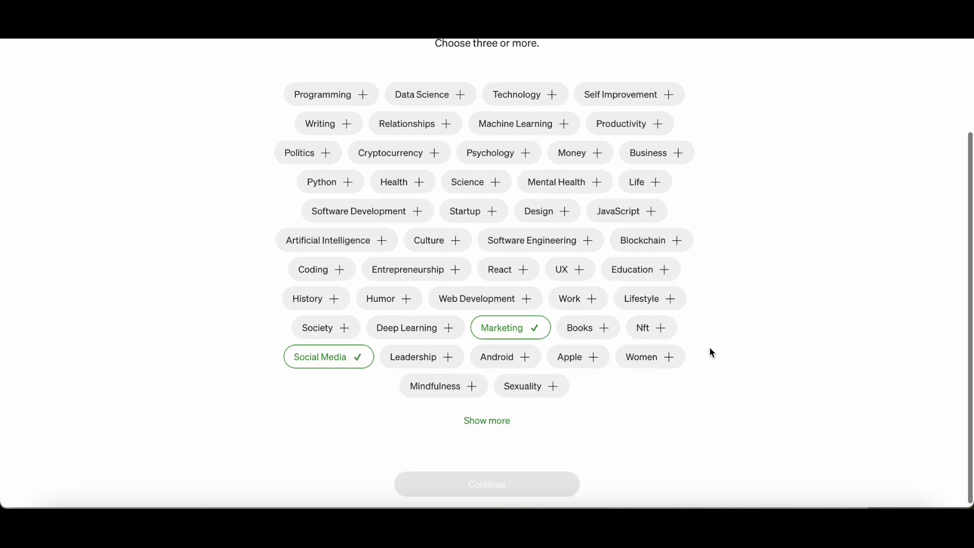
Step: Add Media, Travel and Fiction from the extra topics and submit the five interests
left_click(486, 422)
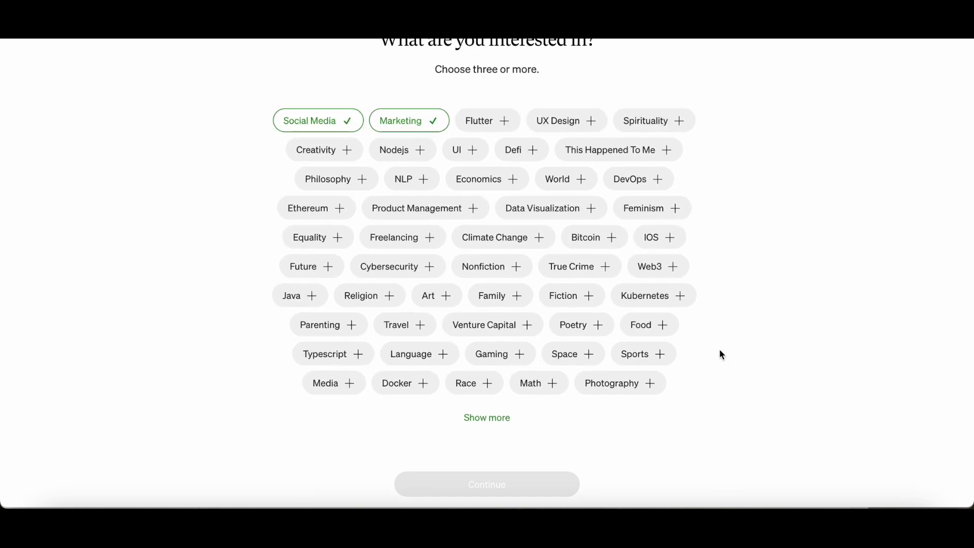
left_click(350, 390)
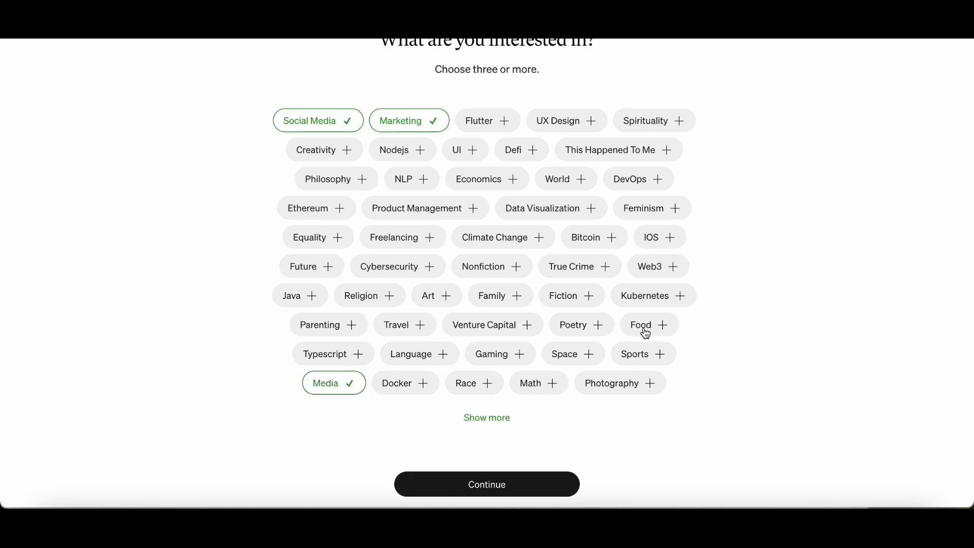
left_click(421, 329)
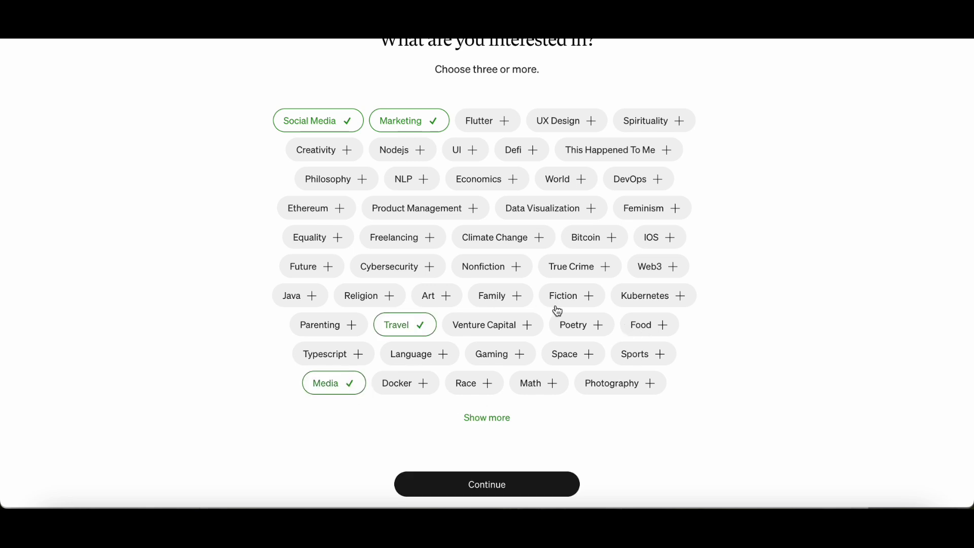
left_click(583, 300)
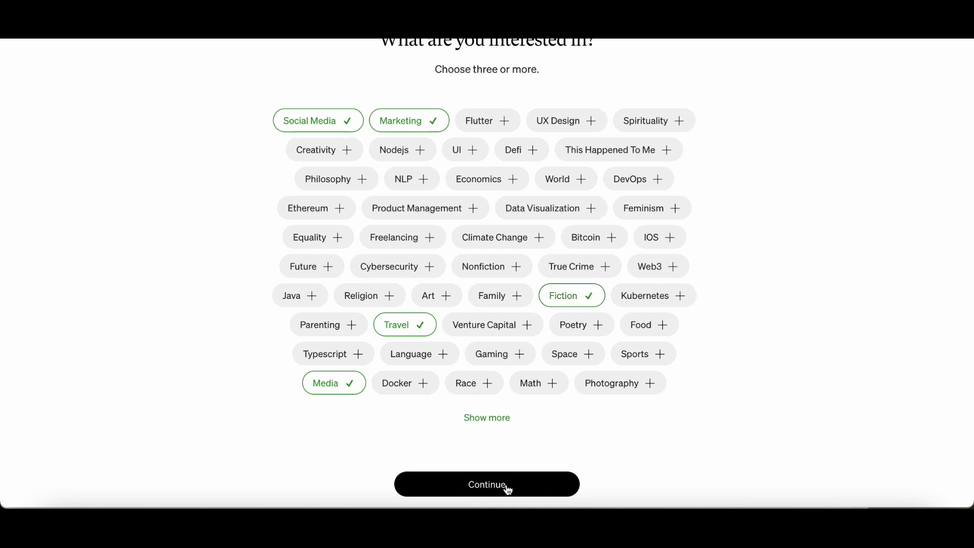
left_click(506, 486)
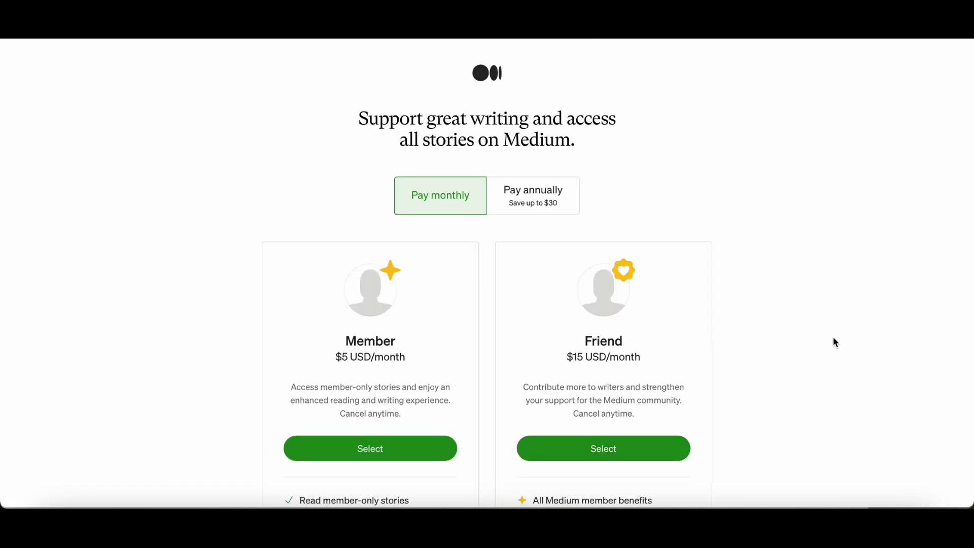
Step: Scroll past the Member and Friend pricing plans and continue with a free account
scroll(834, 338, "down", 2)
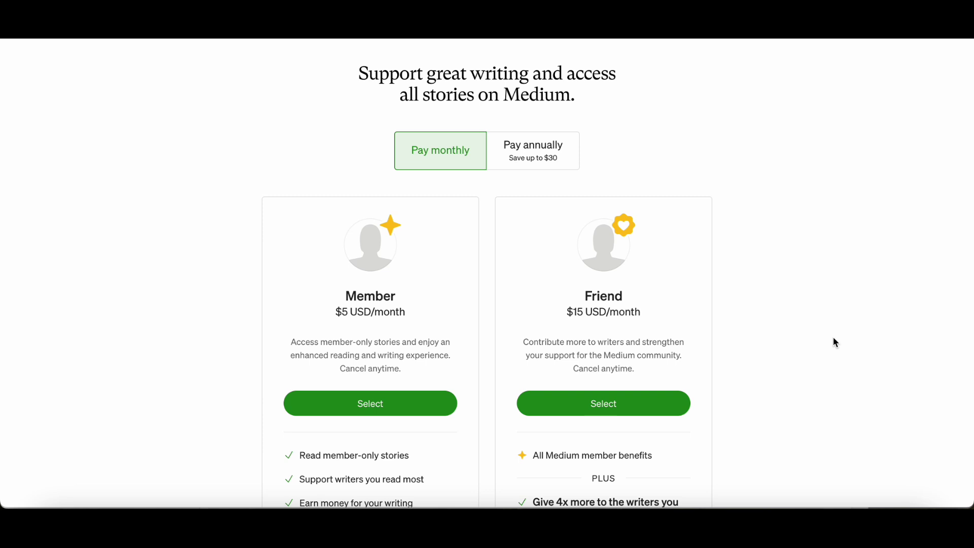
scroll(835, 343, "down", 2)
scroll(836, 343, "down", 1)
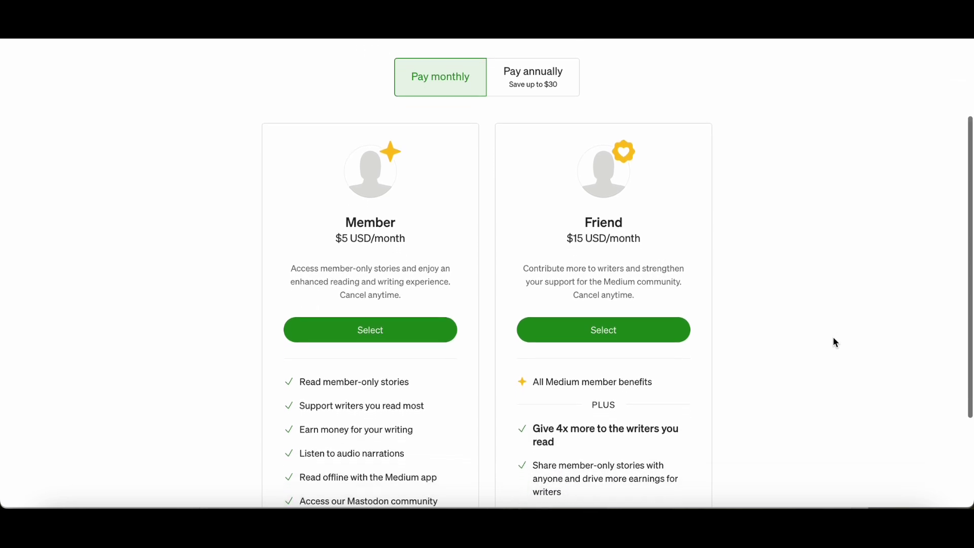
scroll(835, 343, "down", 1)
scroll(834, 338, "down", 4)
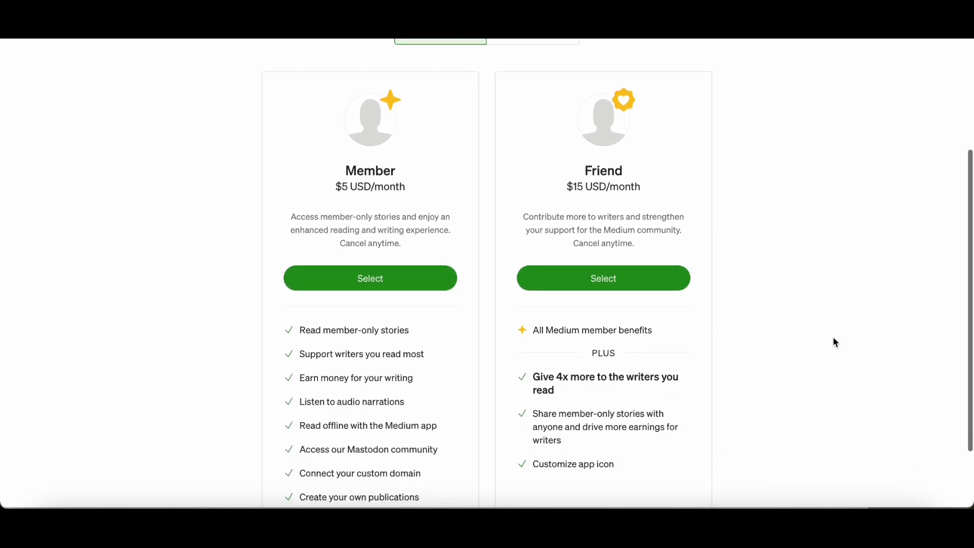
scroll(834, 338, "down", 1)
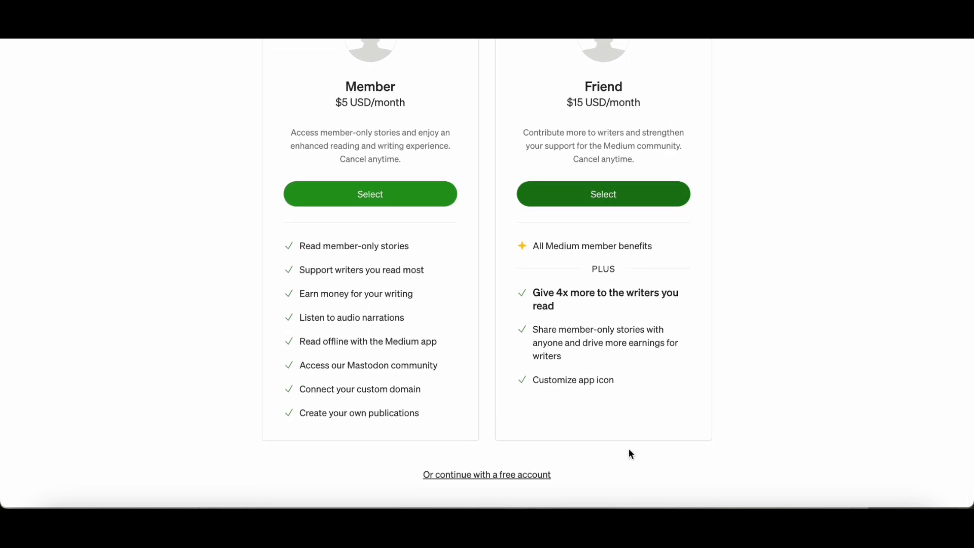
left_click(507, 475)
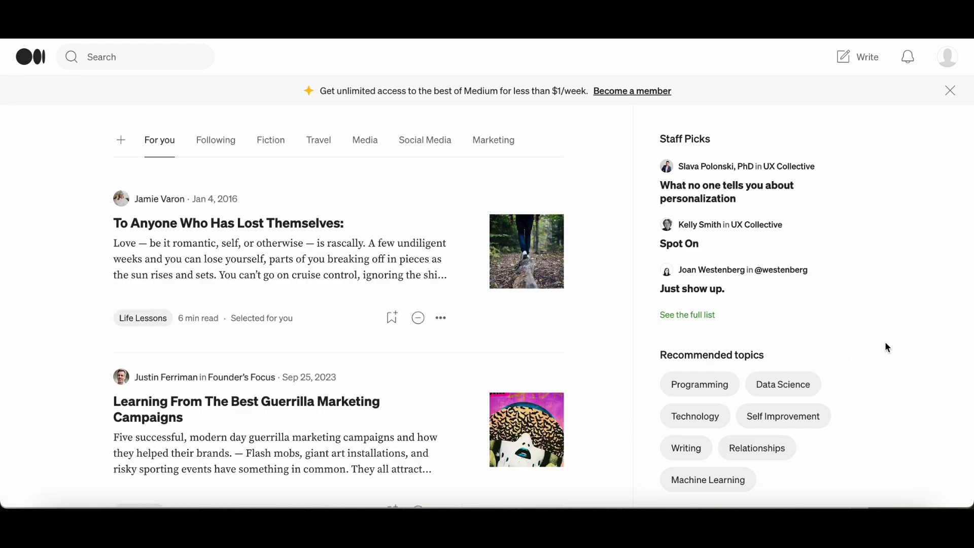
scroll(887, 346, "down", 1)
scroll(887, 346, "up", 1)
scroll(885, 344, "down", 3)
scroll(886, 347, "down", 3)
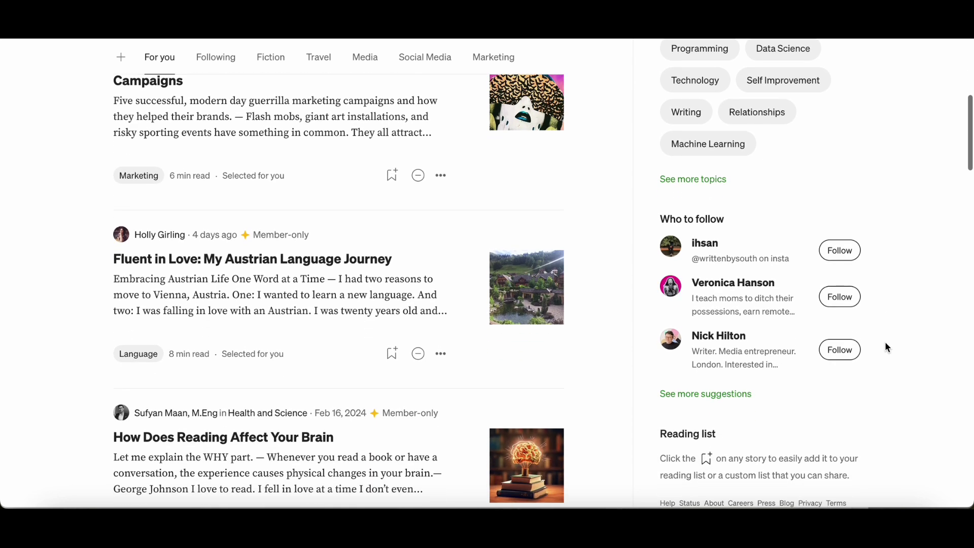
scroll(885, 344, "up", 5)
scroll(886, 346, "up", 2)
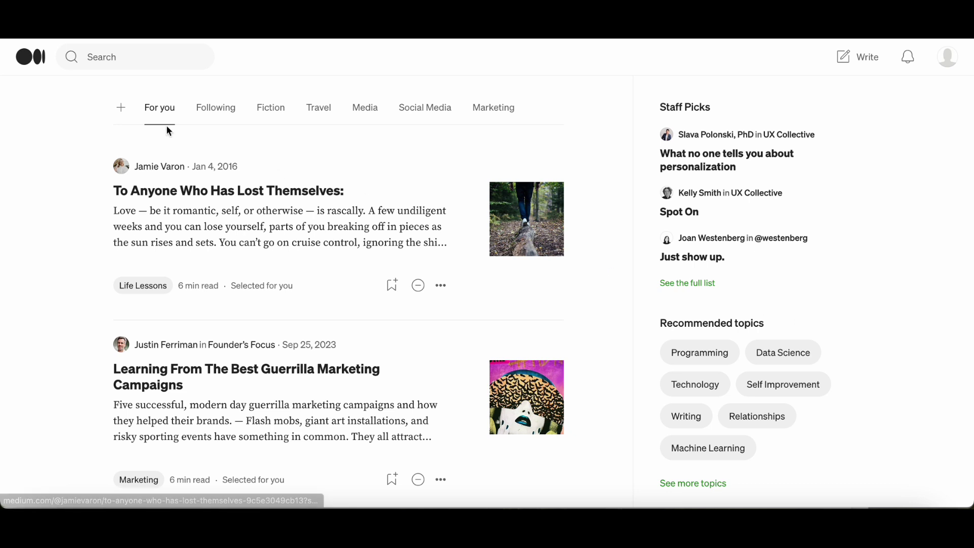
Step: Browse the Following and Fiction story feeds
left_click(216, 112)
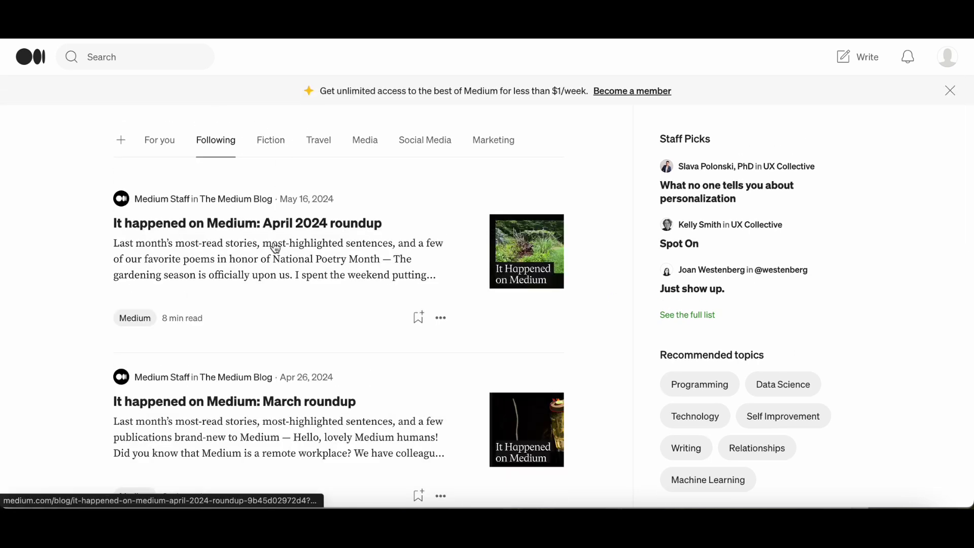
scroll(407, 340, "down", 2)
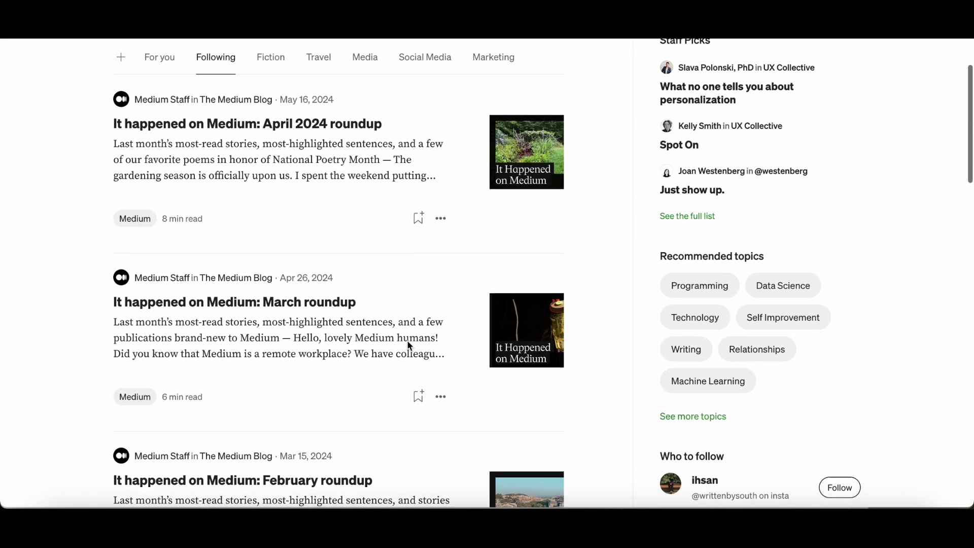
scroll(407, 344, "up", 3)
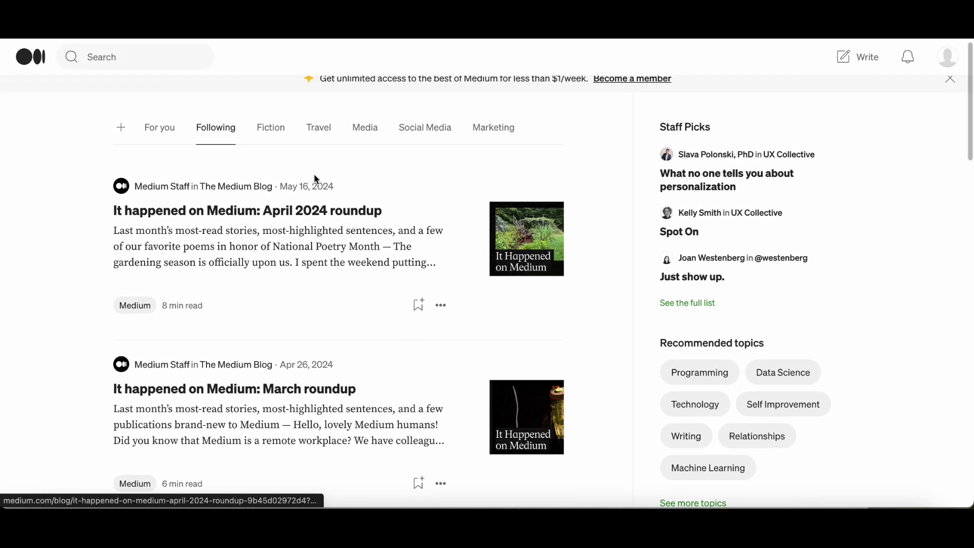
left_click(272, 131)
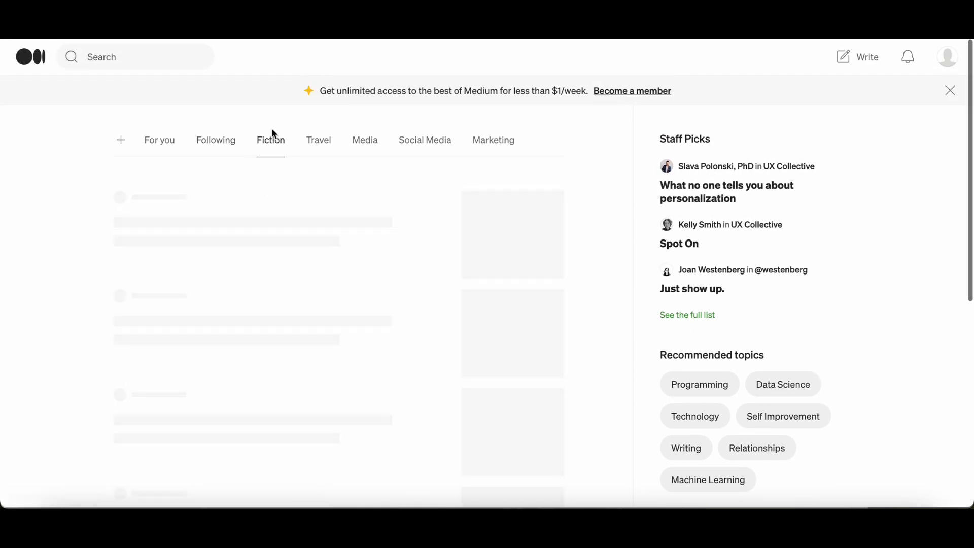
scroll(391, 333, "down", 3)
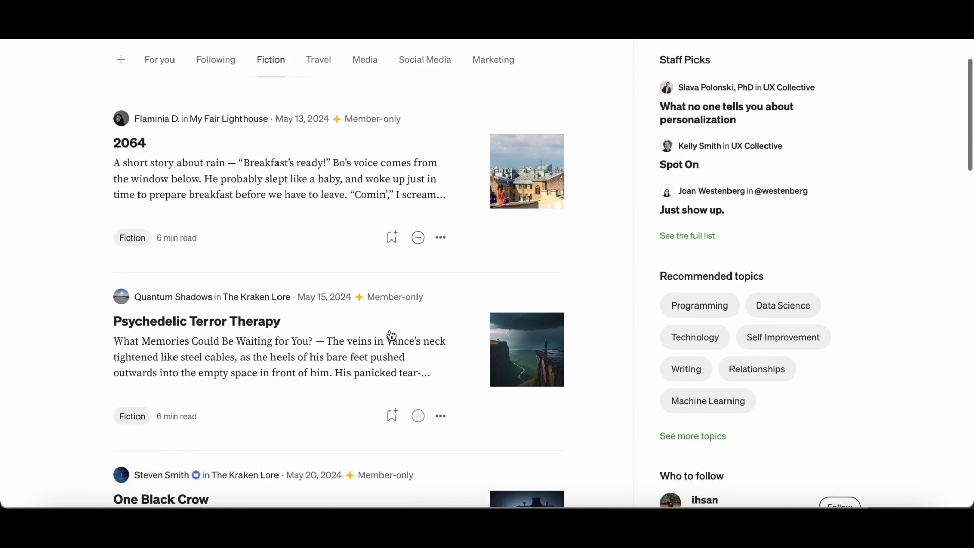
scroll(391, 335, "up", 2)
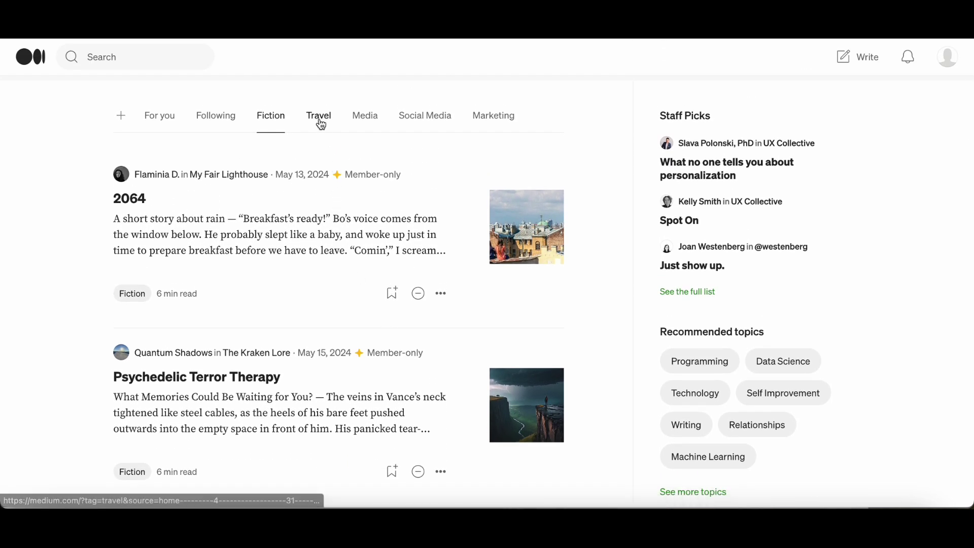
Step: Browse the Travel, Media, Social Media and Marketing feeds, then go to the profile via the avatar
left_click(319, 118)
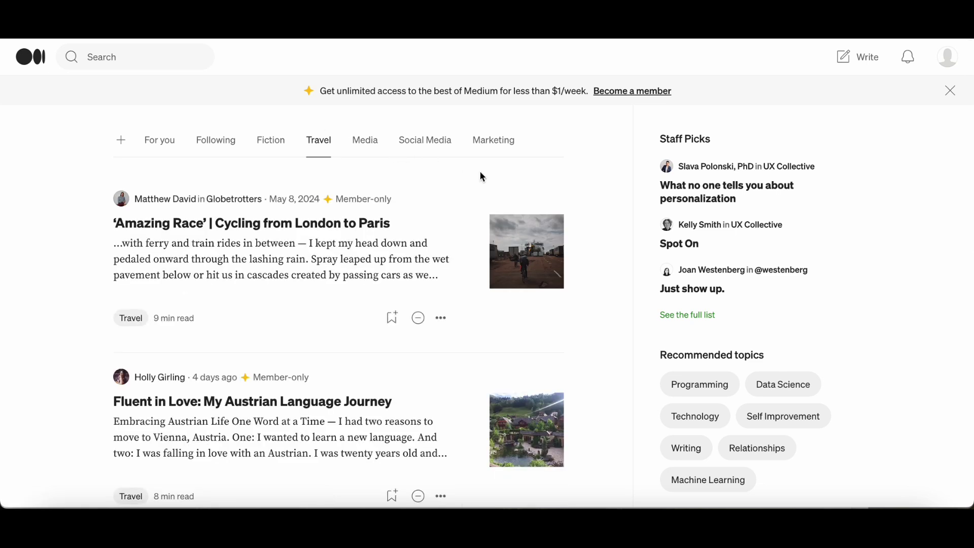
left_click(367, 143)
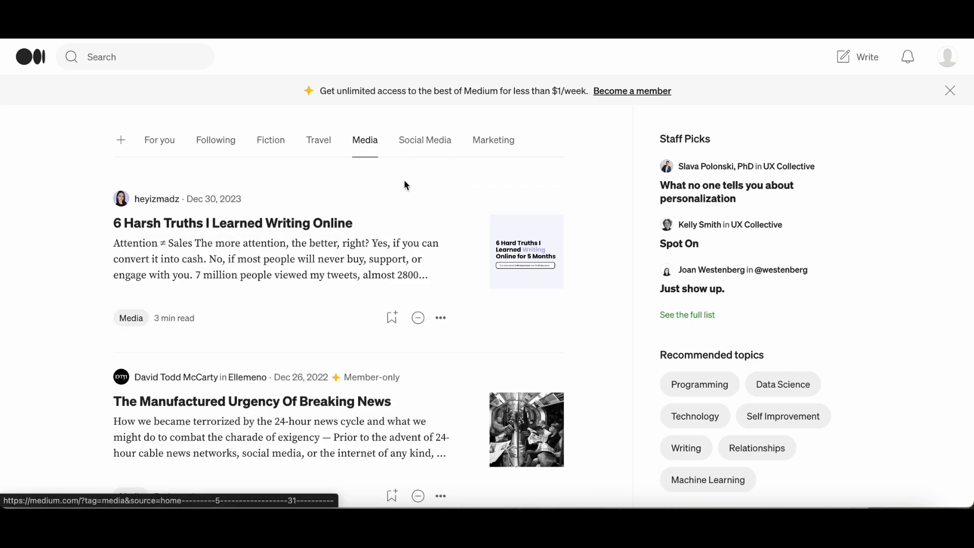
left_click(423, 145)
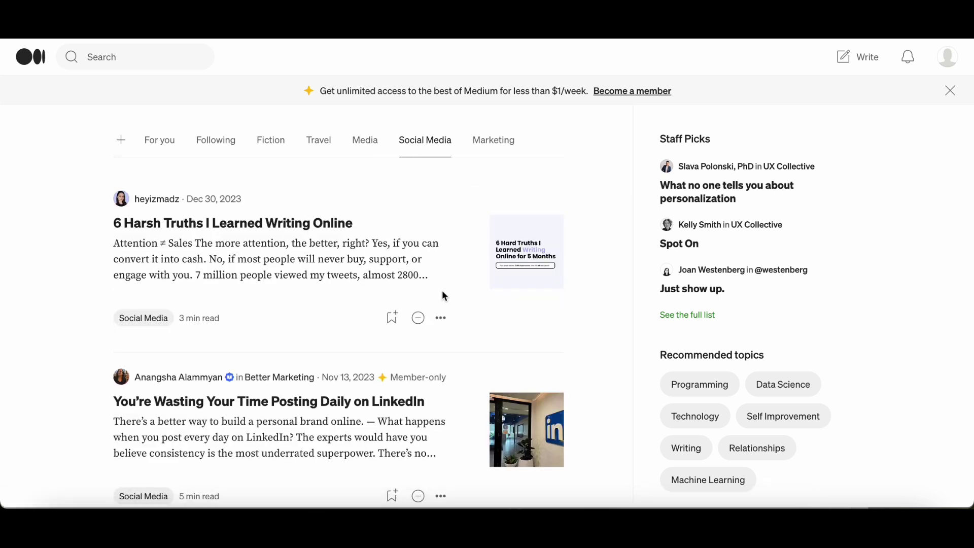
left_click(499, 145)
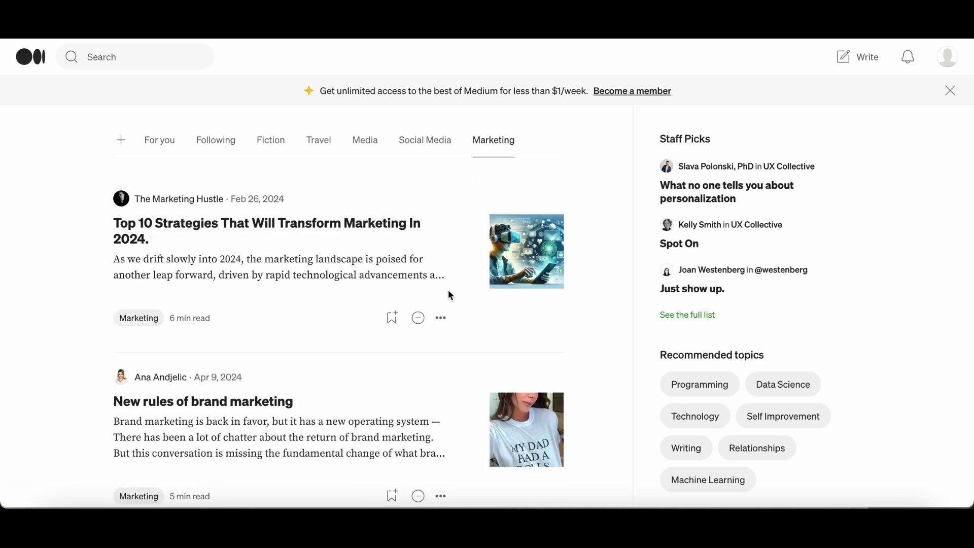
scroll(450, 386, "down", 3)
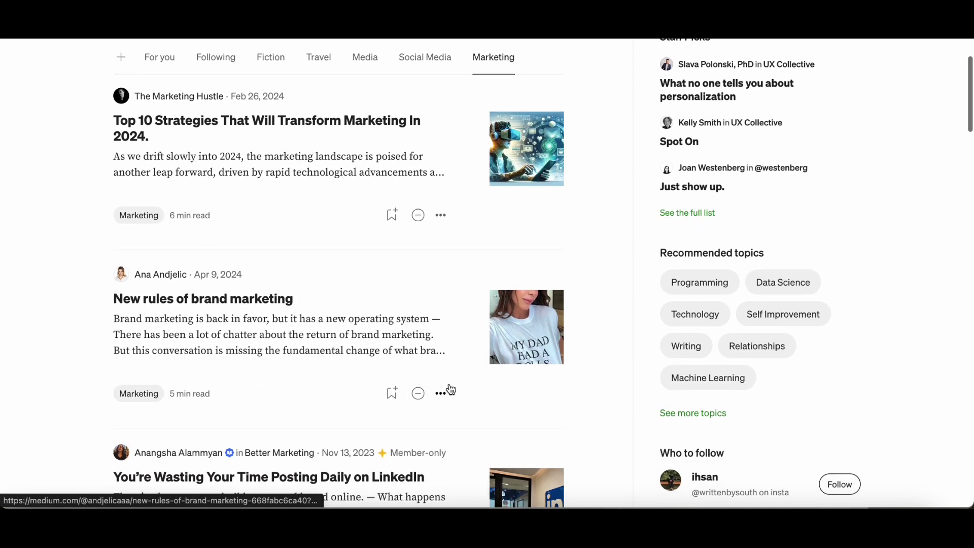
scroll(450, 388, "up", 3)
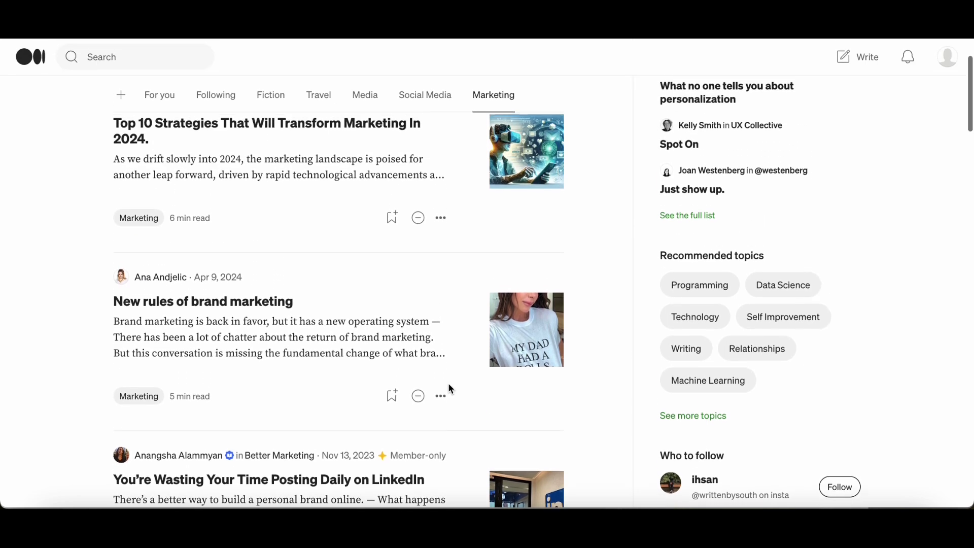
scroll(451, 389, "up", 2)
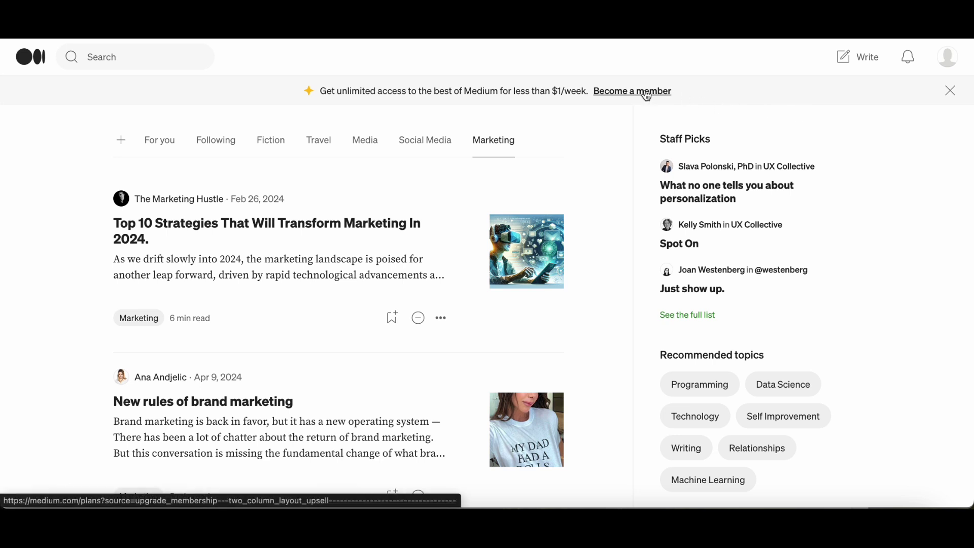
left_click(950, 64)
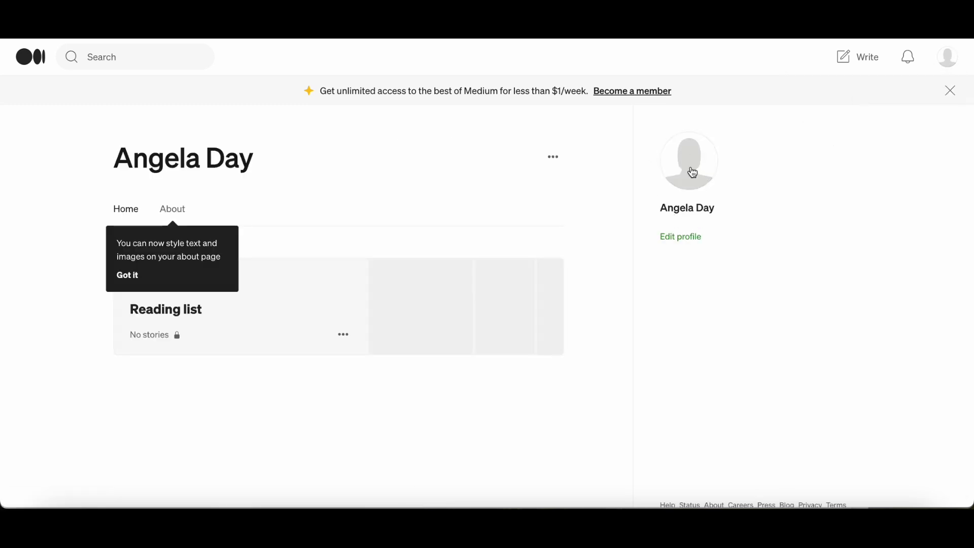
Step: Set the profile bio to 'A new writer - learning as I go' and save it
left_click(688, 238)
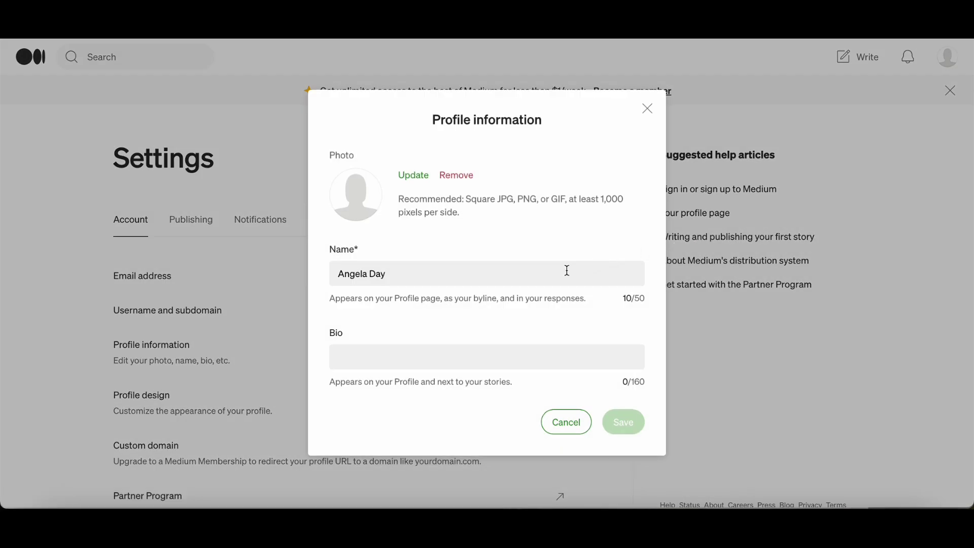
left_click(568, 357)
type("A new writer")
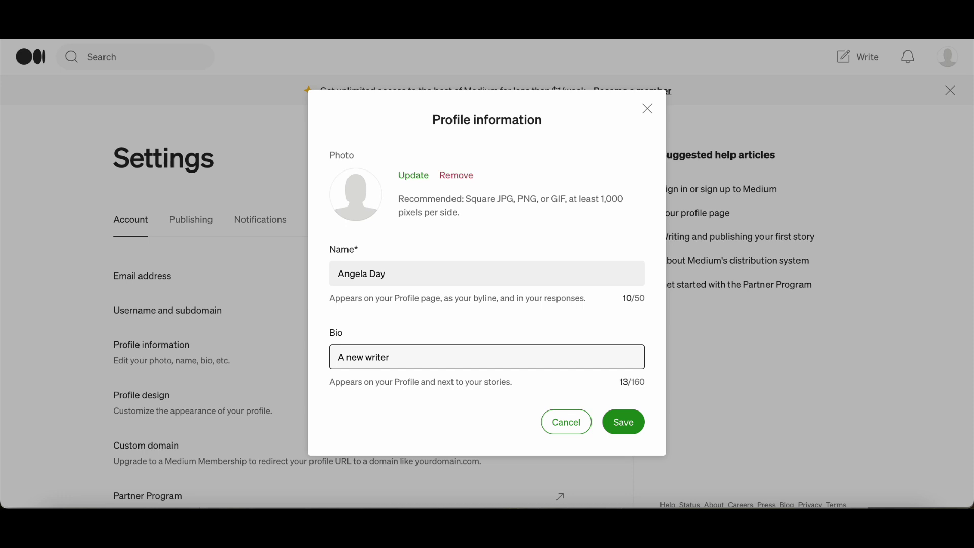
type(" - learning as i go")
left_click(624, 423)
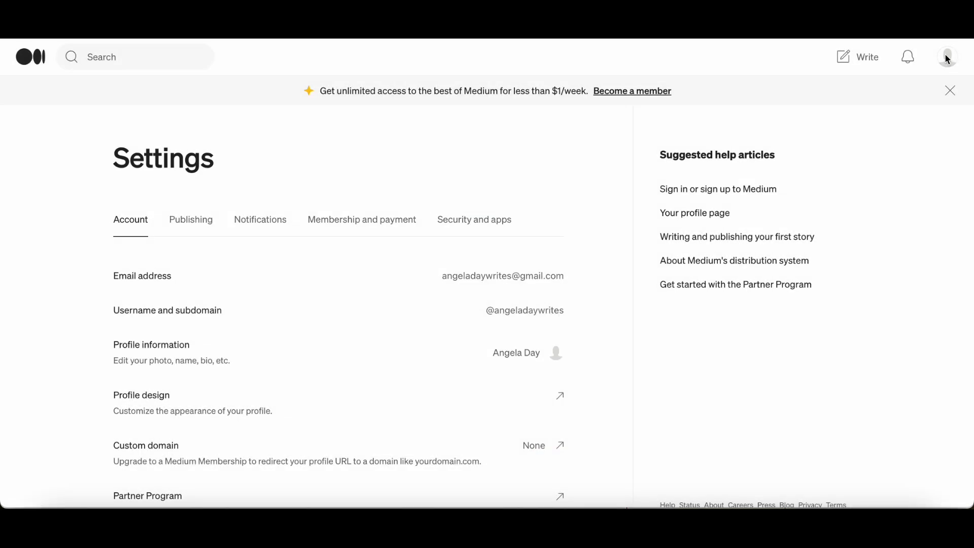
Step: Upload a new profile photo in the profile editor and save it
left_click(947, 60)
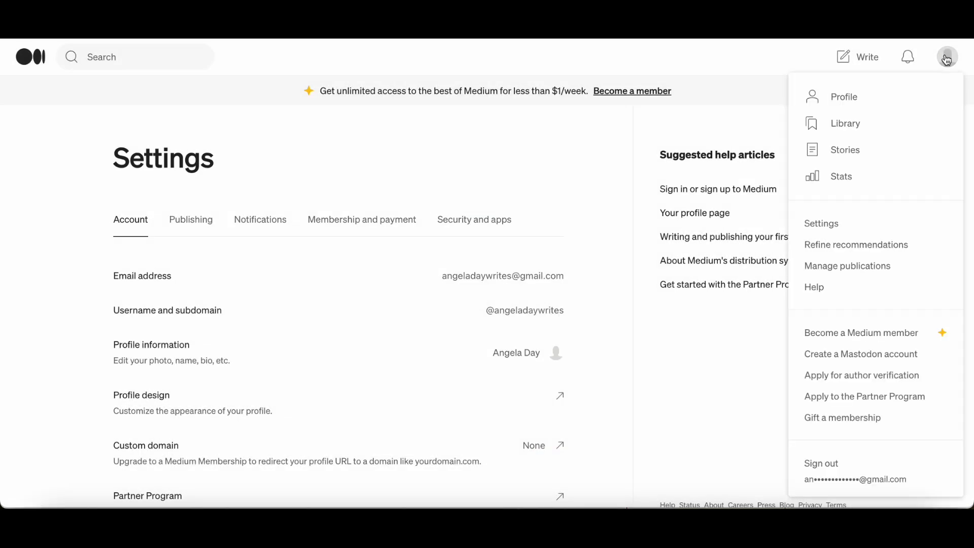
left_click(846, 97)
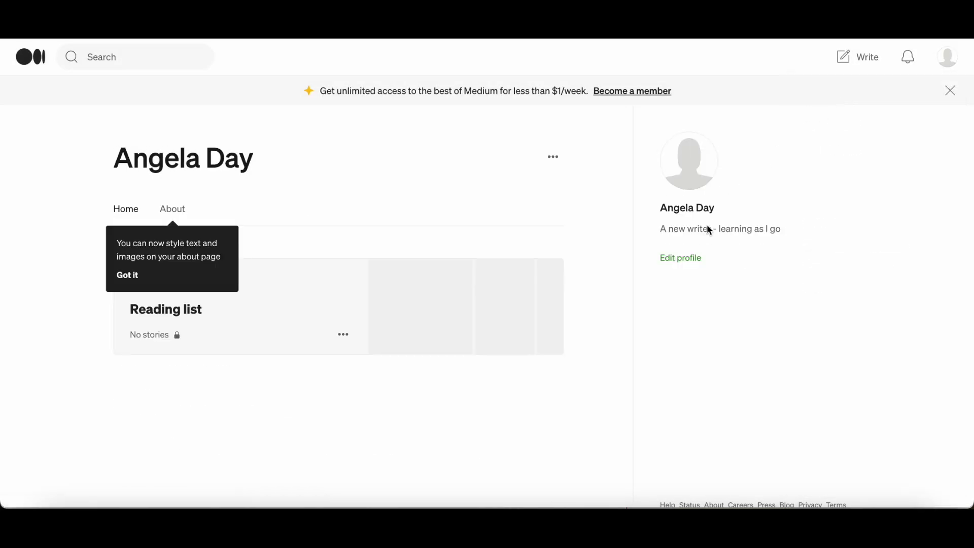
left_click(689, 261)
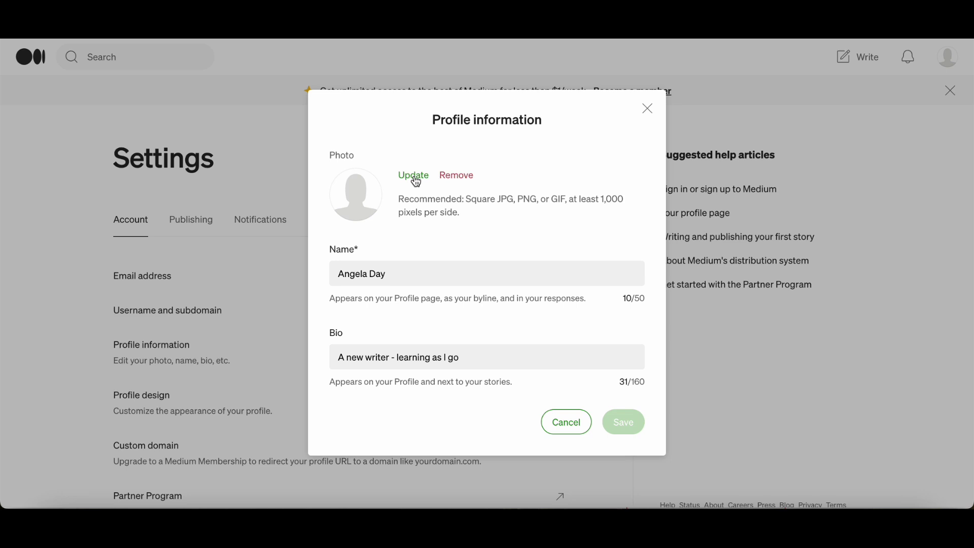
left_click(416, 177)
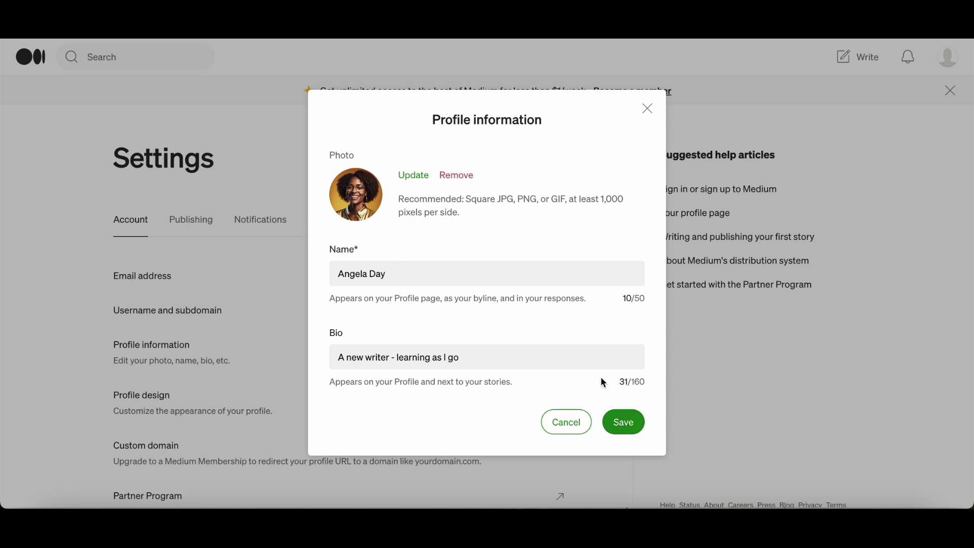
left_click(628, 422)
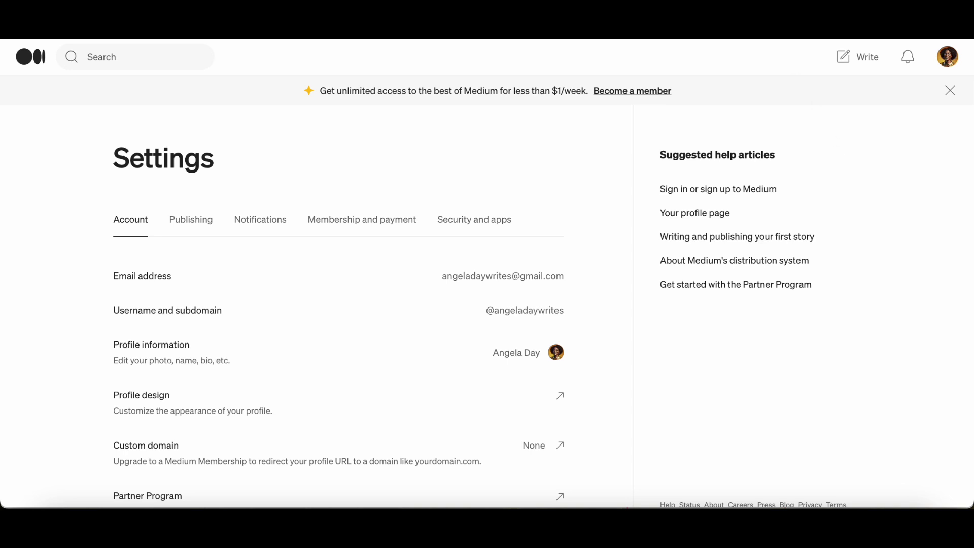
Step: Review the empty Drafts, Published and Responses story lists, then begin a new blank story
scroll(614, 479, "down", 1)
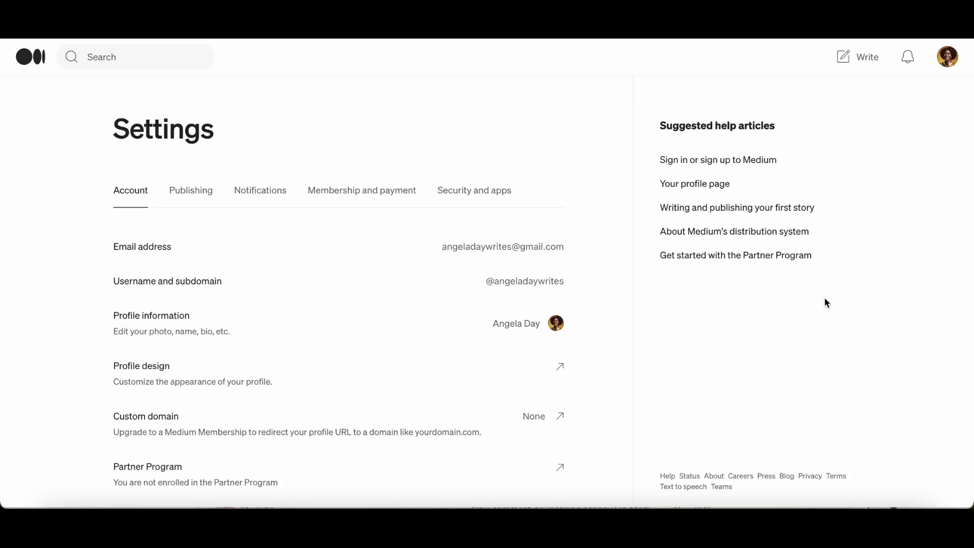
left_click(948, 63)
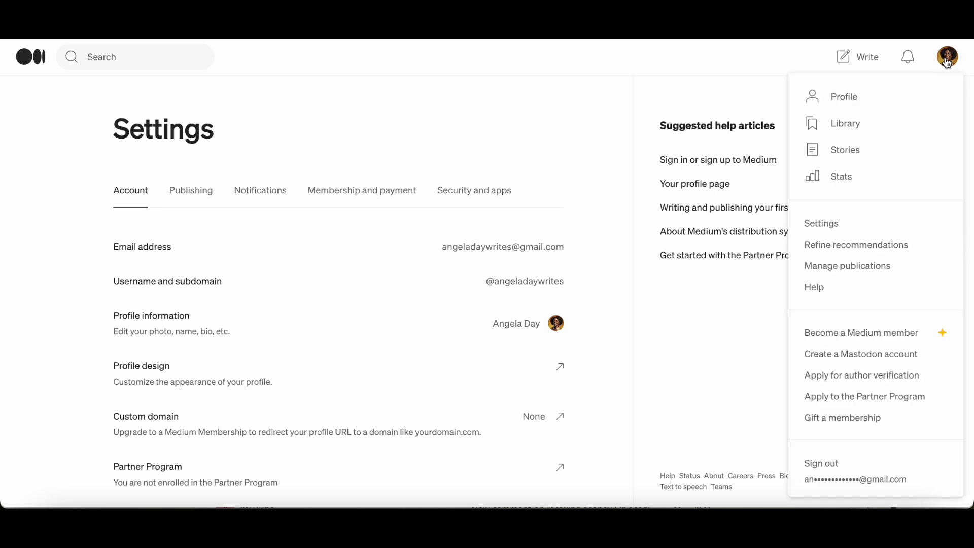
left_click(854, 153)
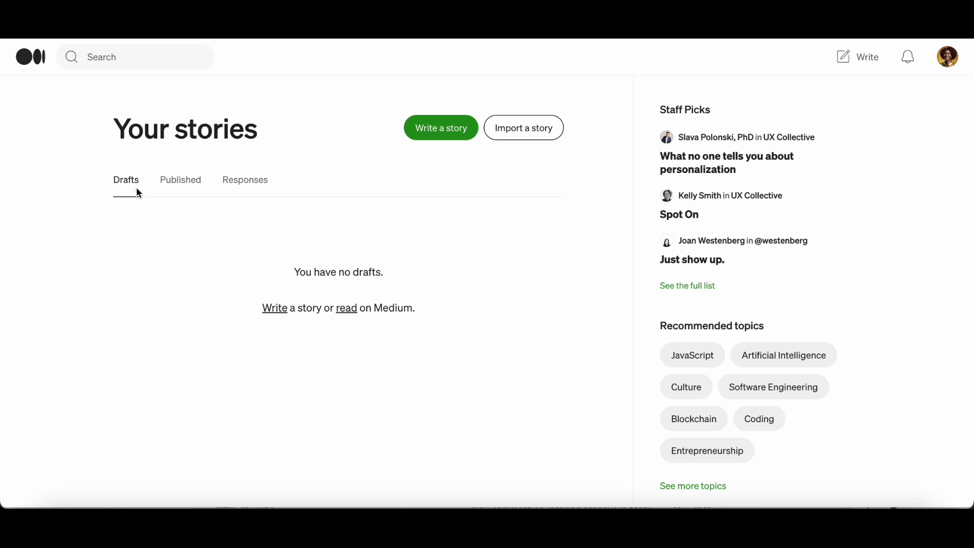
left_click(181, 187)
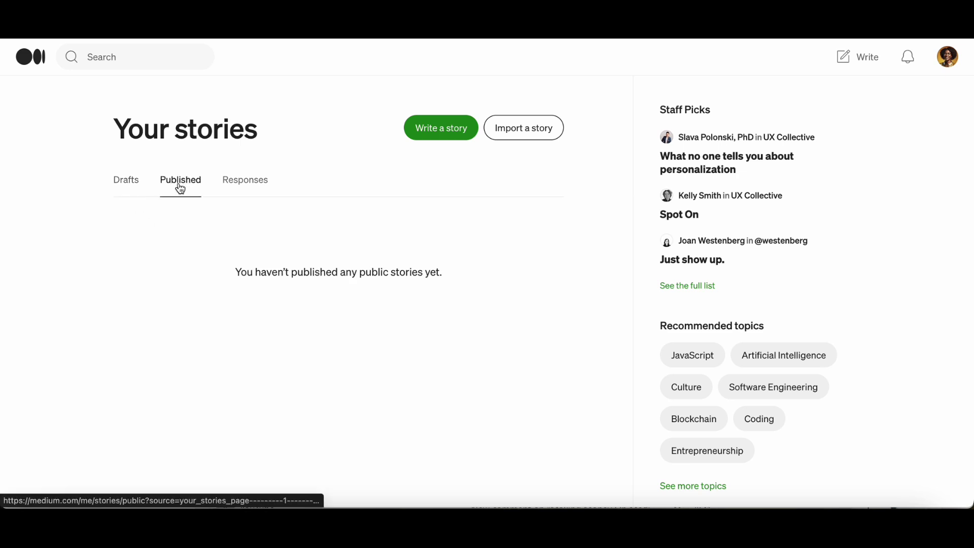
left_click(242, 187)
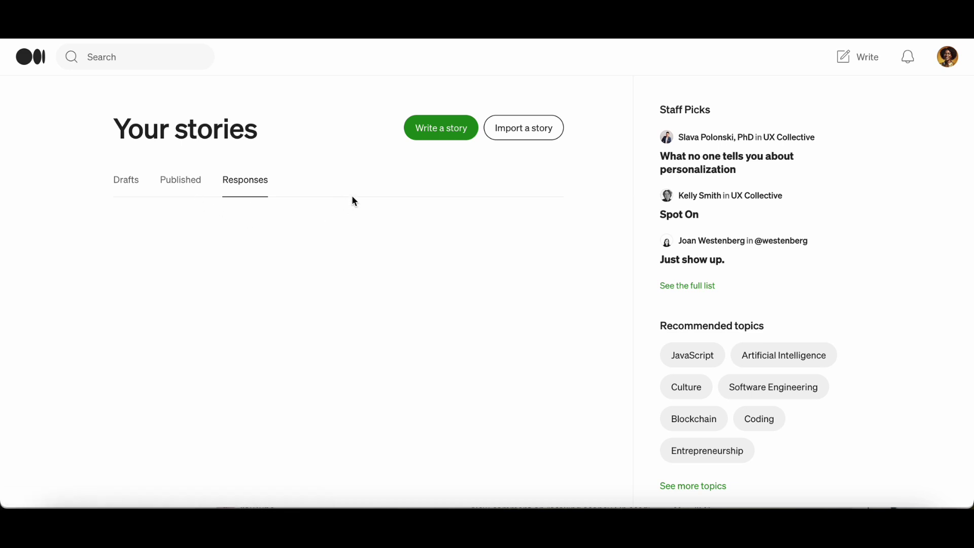
left_click(442, 129)
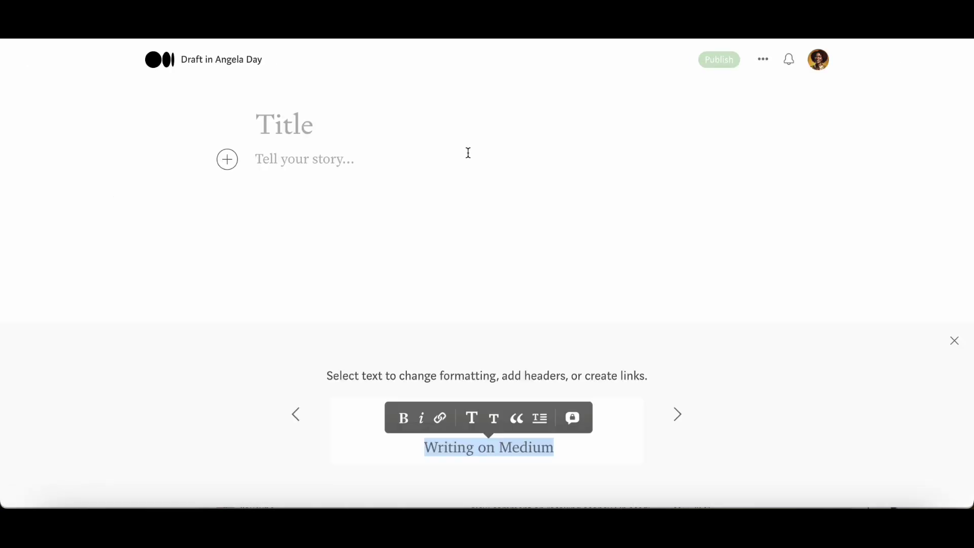
left_click(312, 126)
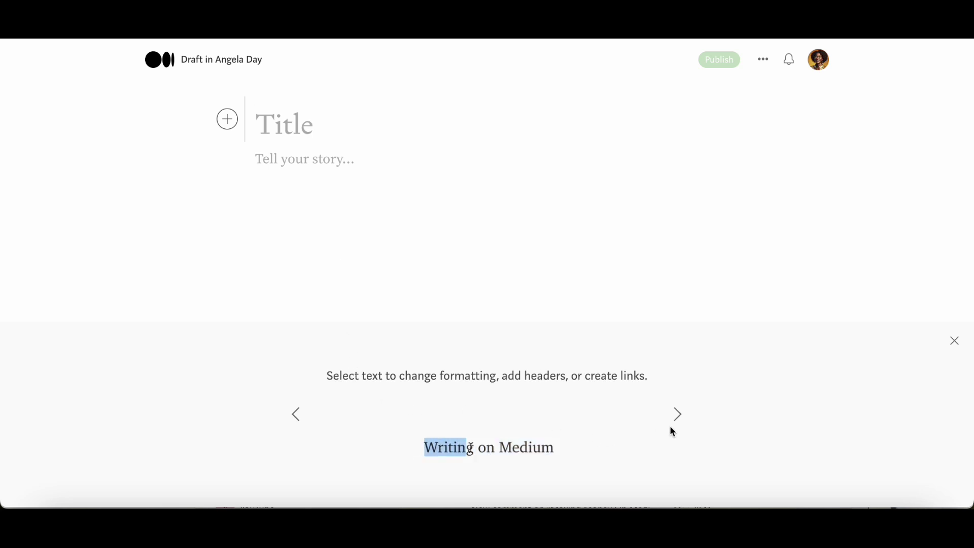
left_click(677, 415)
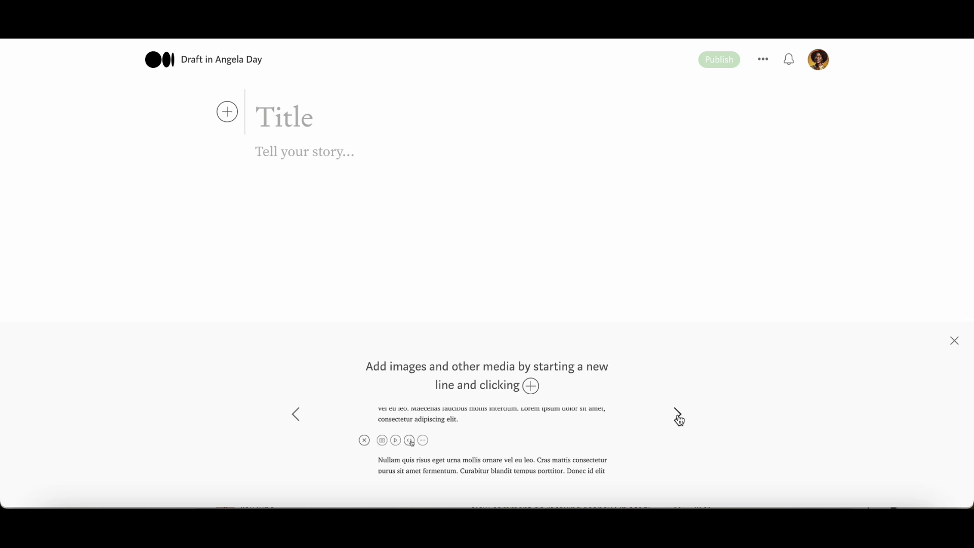
left_click(677, 416)
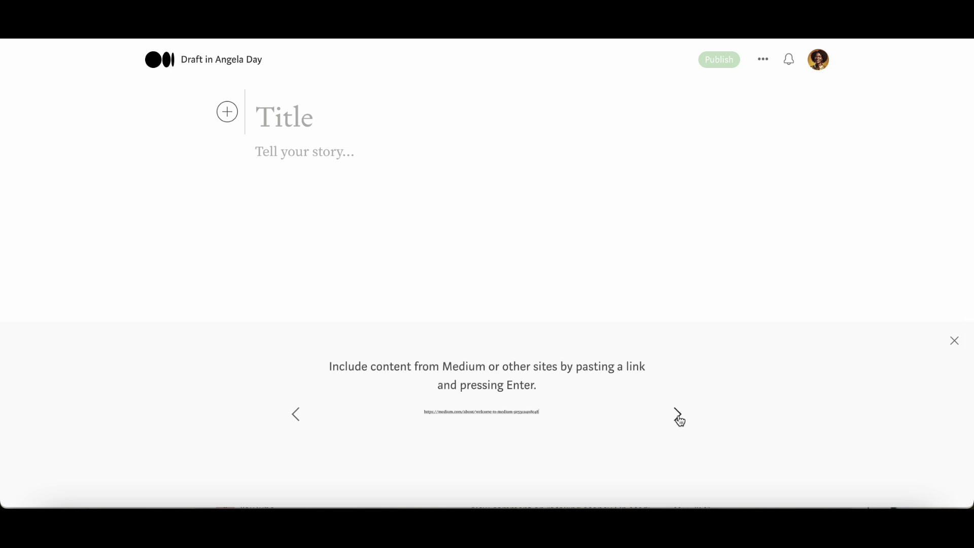
left_click(678, 415)
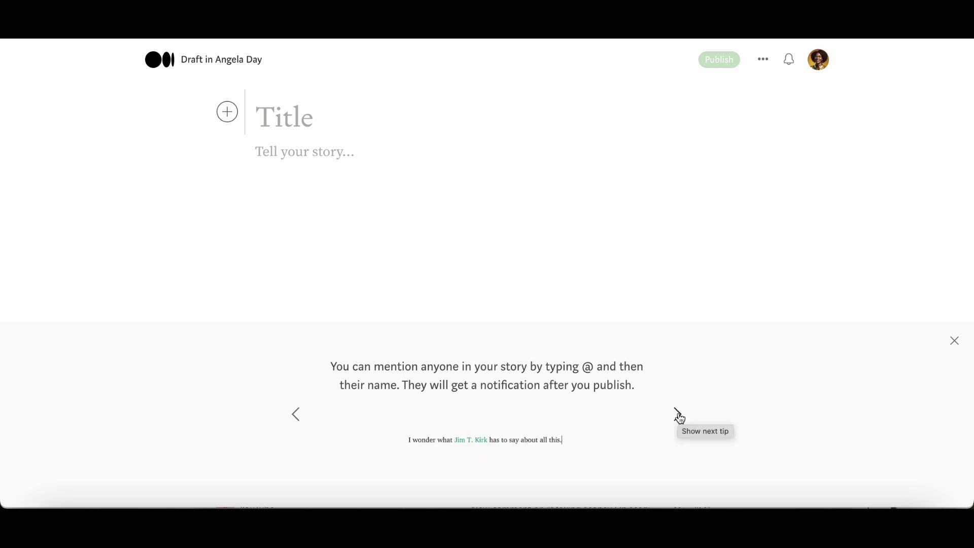
left_click(679, 415)
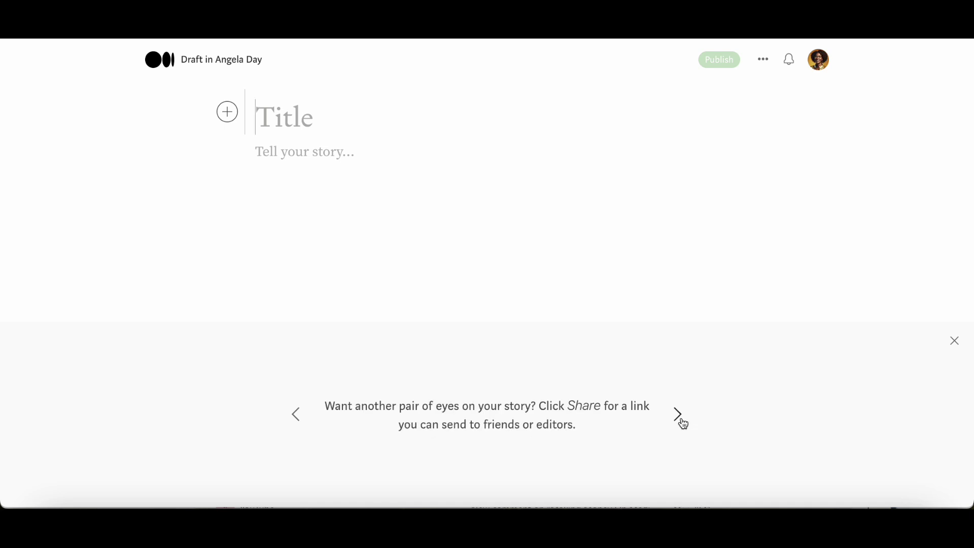
left_click(678, 419)
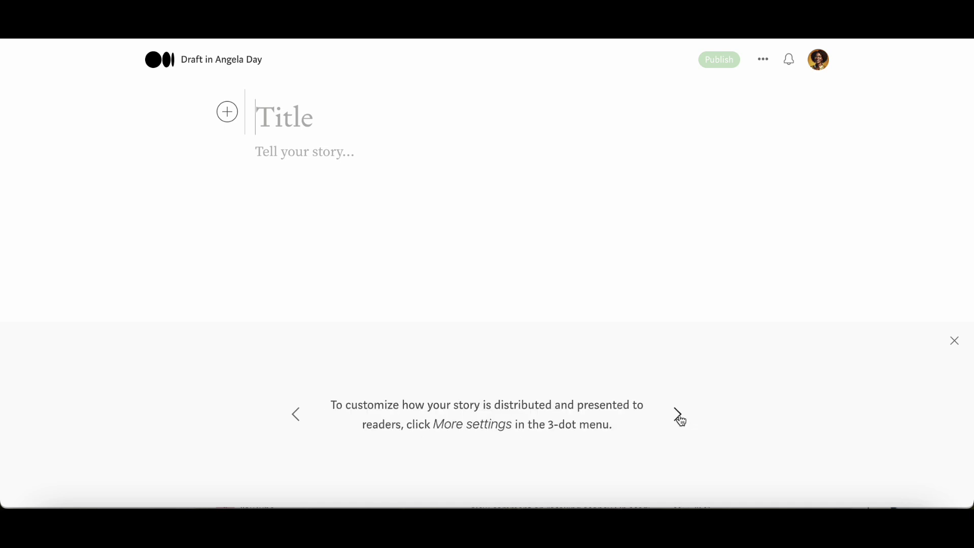
left_click(678, 420)
left_click(680, 415)
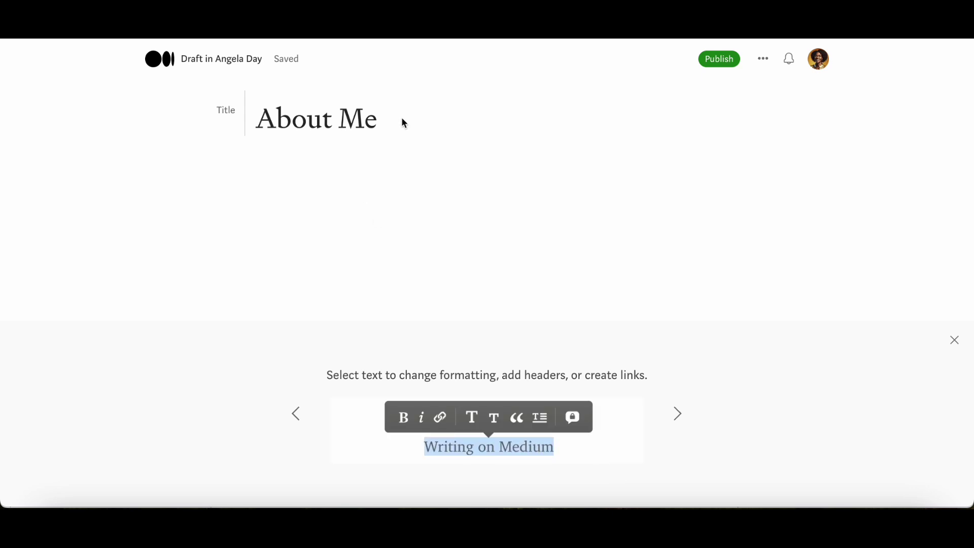
Step: Add a greeting paragraph with the author's name and start an 'I love to read, write' intro line
key("Return")
type("Hello, my name is Angela Day")
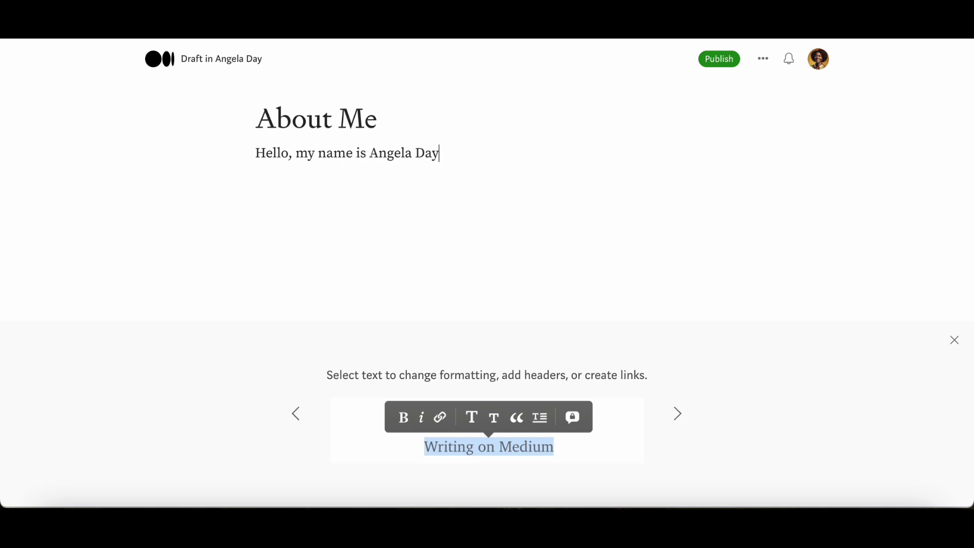
key("Return")
type("I")
type(" love to ")
type("rea")
key("BackSpace")
type("ead, writ,")
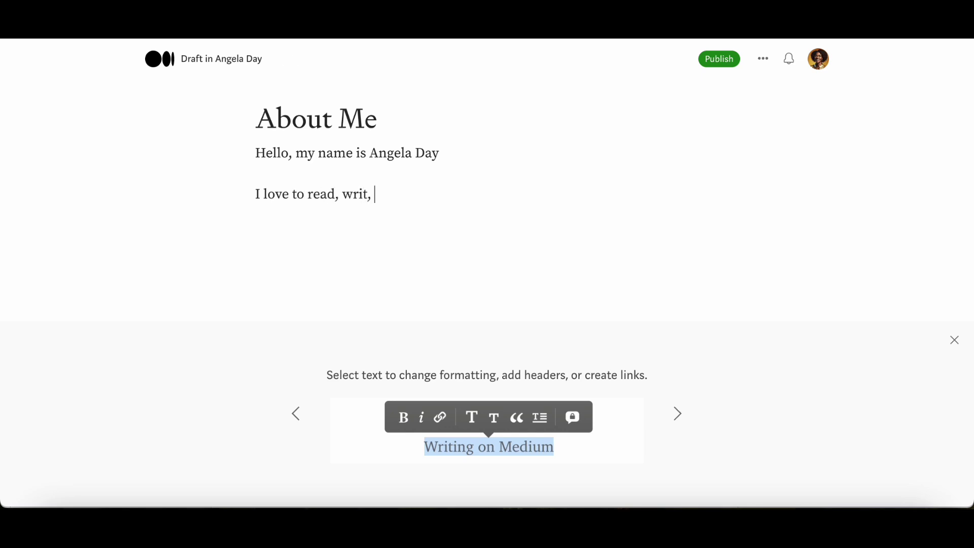
key("BackSpace")
key("BackSpace")
key("BackSpace")
key("BackSpace")
key("BackSpace")
key("BackSpace")
key("BackSpace")
key("BackSpace")
key("BackSpace")
key("BackSpace")
key("BackSpace")
key("BackSpace")
key("BackSpace")
key("BackSpace")
key("BackSpace")
key("BackSpace")
key("BackSpace")
key("BackSpace")
key("BackSpace")
key("BackSpace")
key("BackSpace")
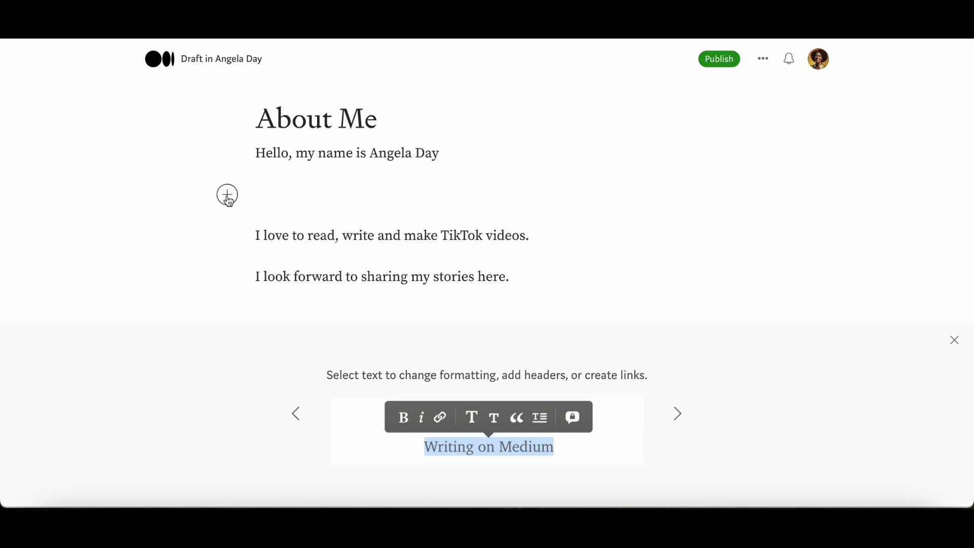
Step: Upload the portrait photo through the insert-media menu and dismiss the formatting tips panel
left_click(227, 198)
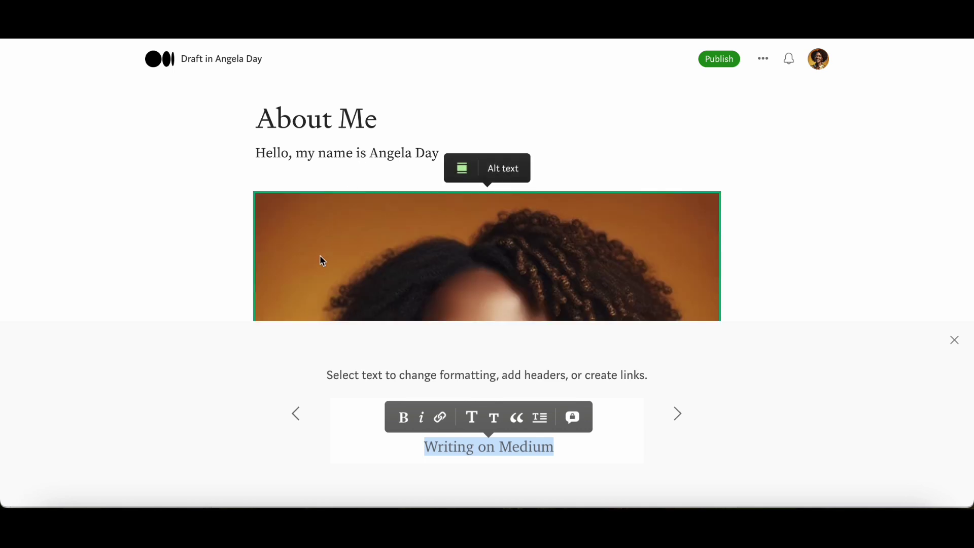
scroll(666, 339, "down", 3)
scroll(666, 336, "down", 2)
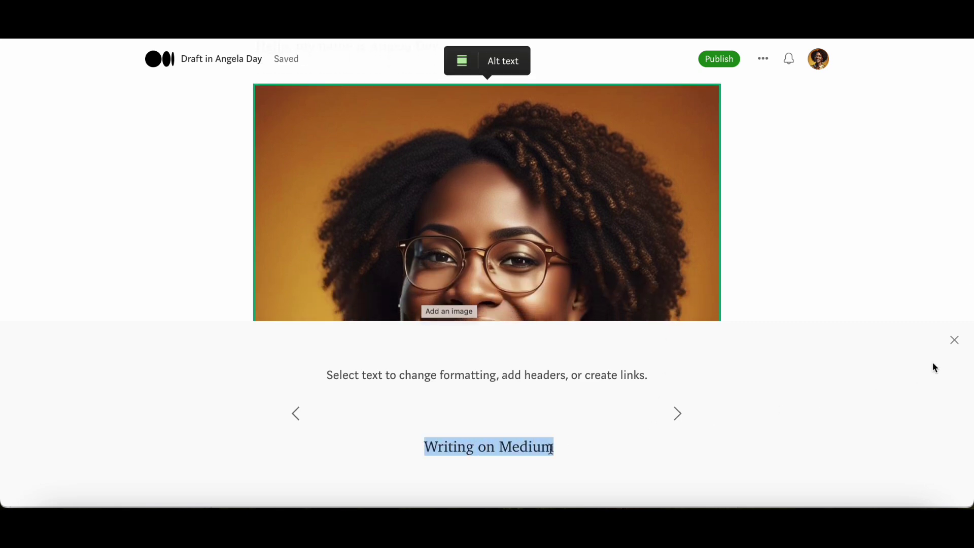
left_click(953, 341)
scroll(595, 414, "down", 3)
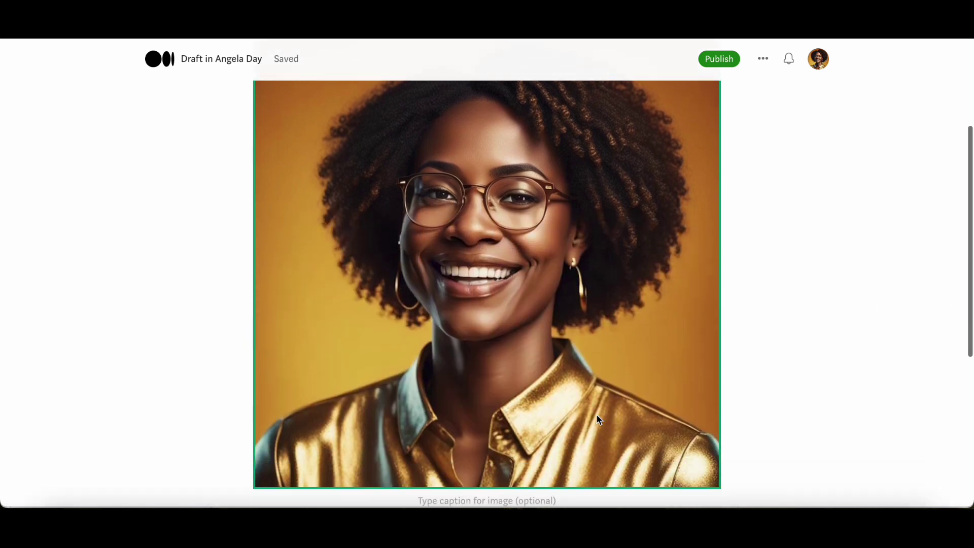
scroll(596, 415, "down", 3)
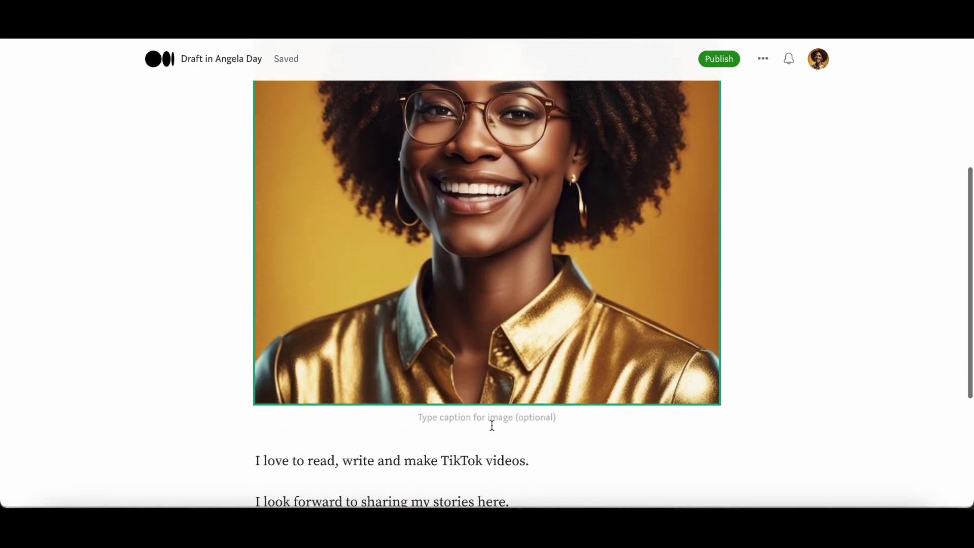
Step: Caption the portrait 'Image created in Nightcafe by author'
left_click(501, 417)
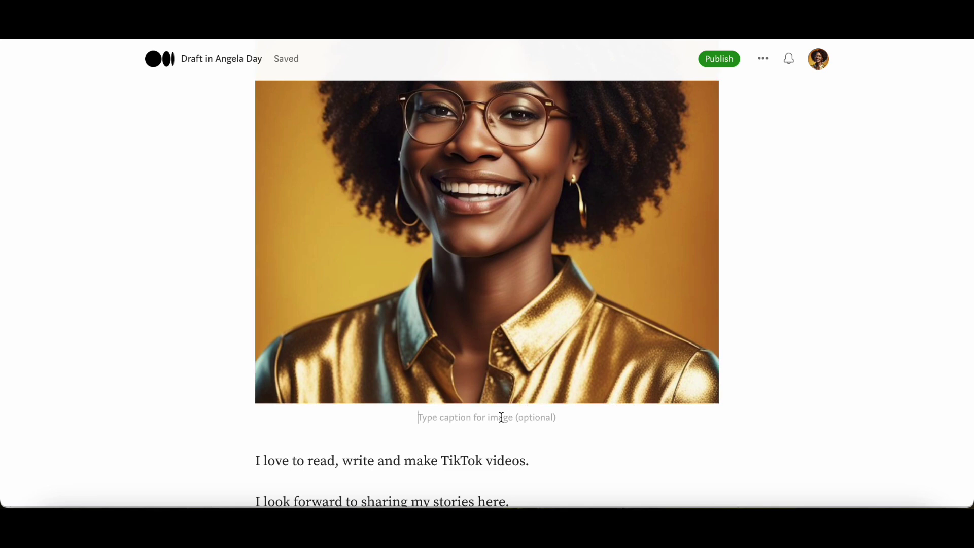
type("Im")
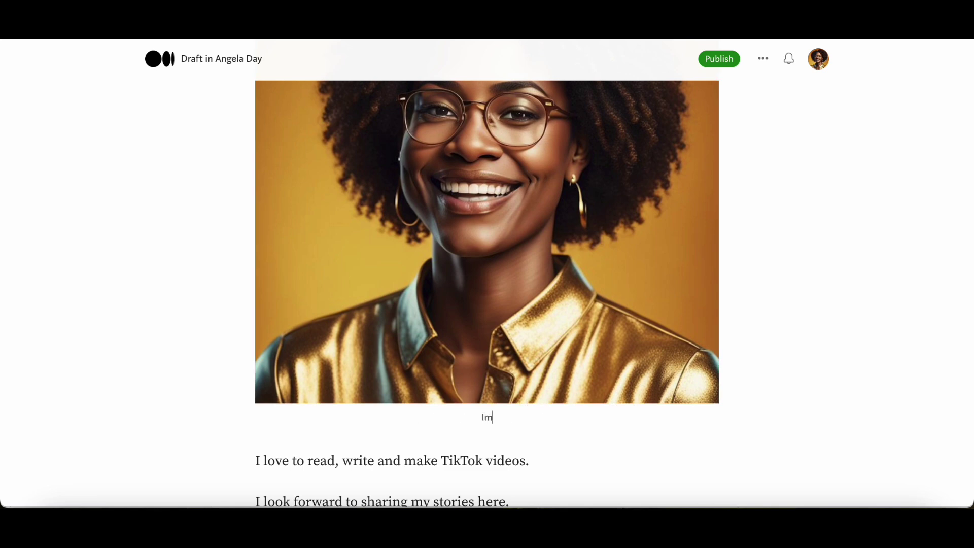
type("age created in Nighta")
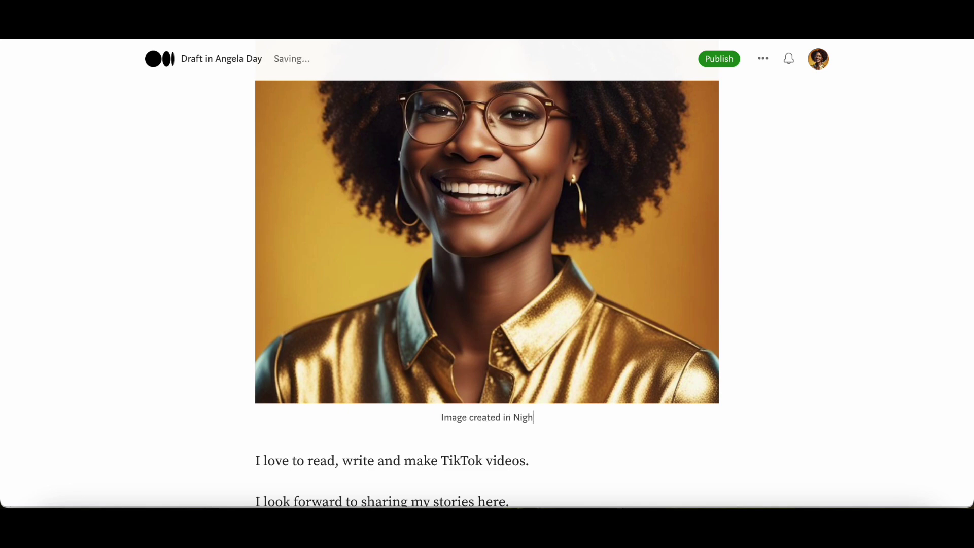
type("afe ")
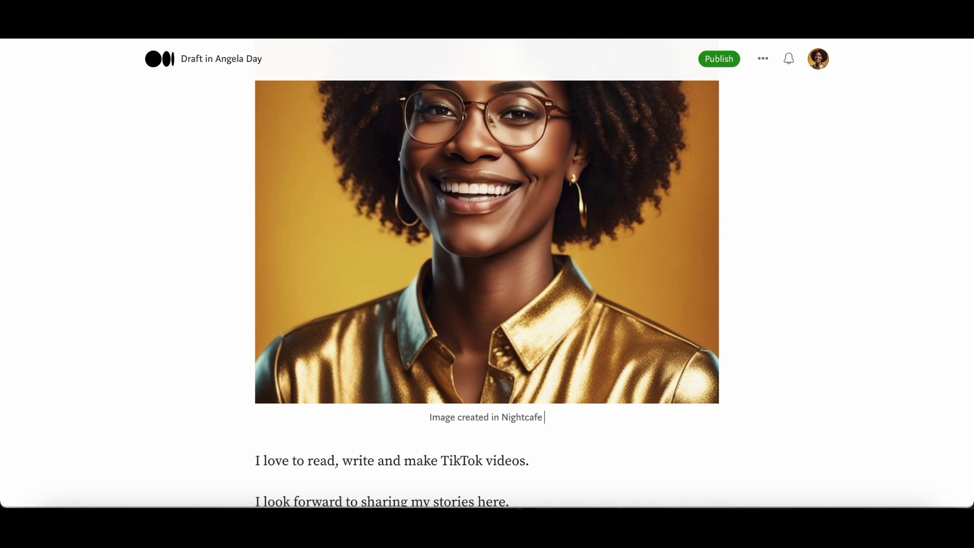
type("by author")
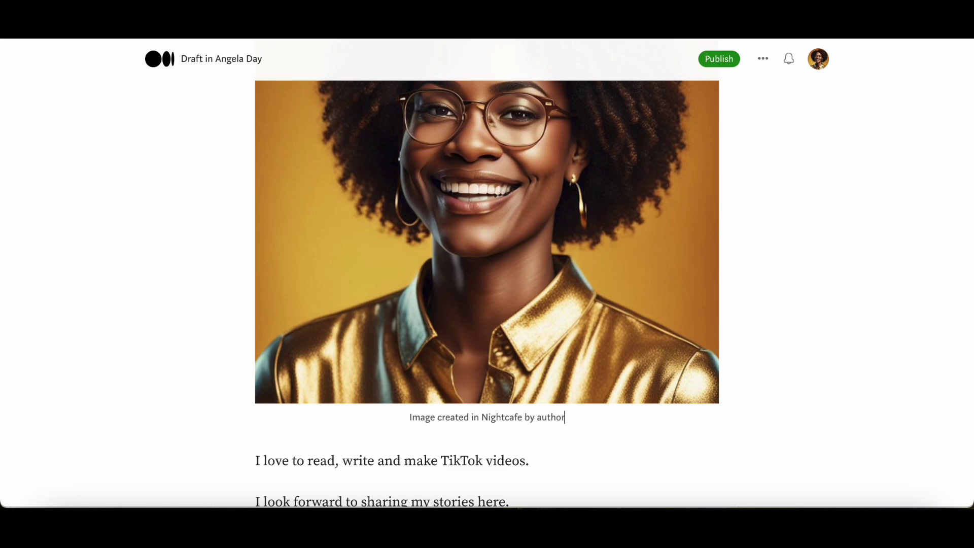
key("Return")
scroll(458, 449, "down", 1)
scroll(457, 449, "down", 3)
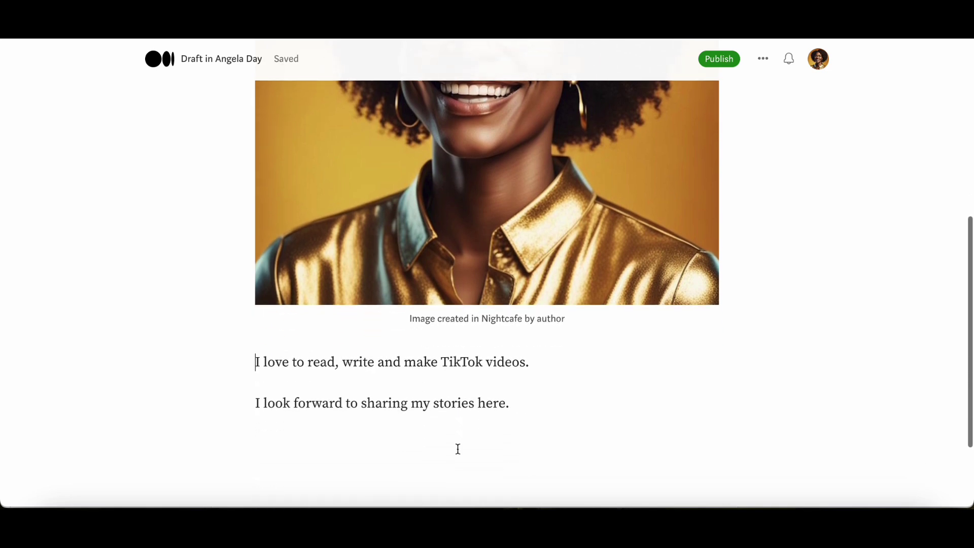
Step: Add an empty paragraph after the story's last line
left_click(518, 372)
key("Return")
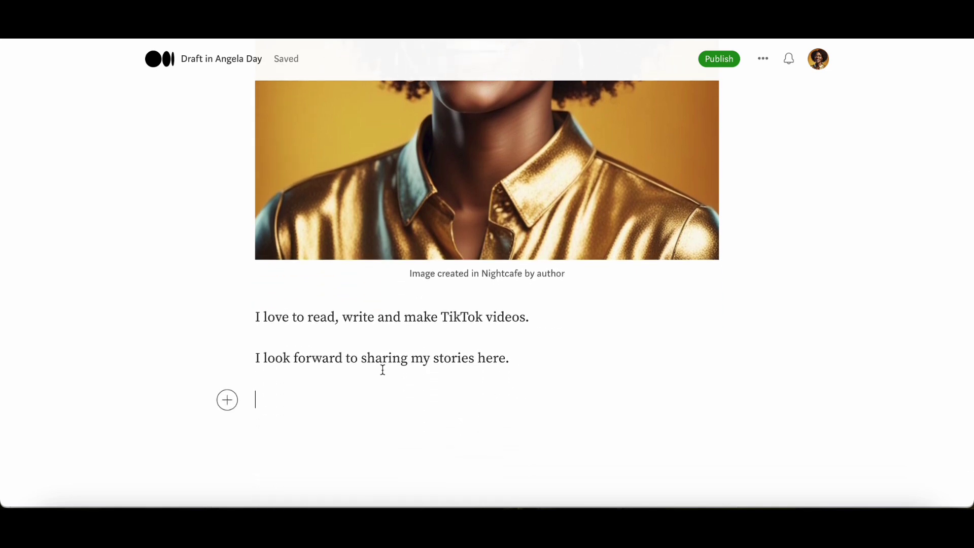
scroll(461, 404, "down", 2)
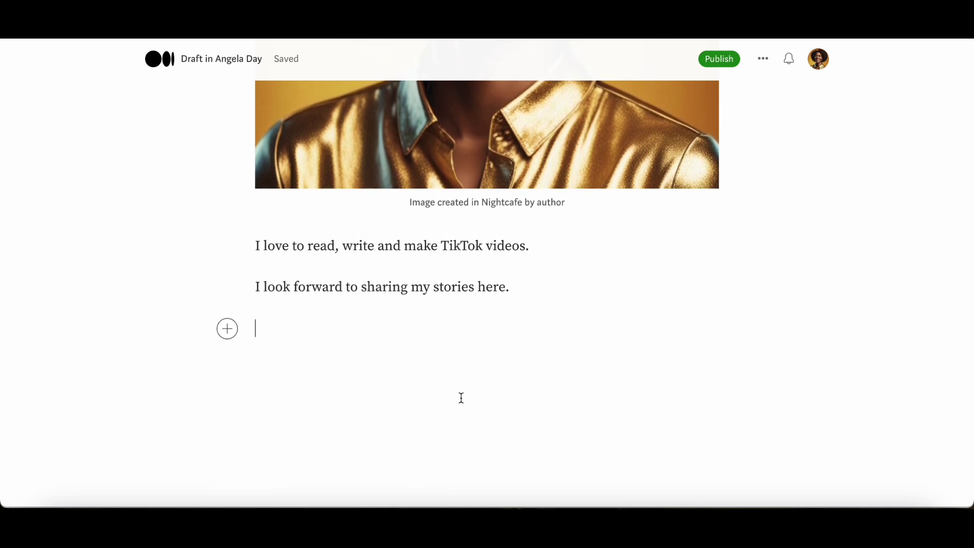
scroll(544, 365, "up", 2)
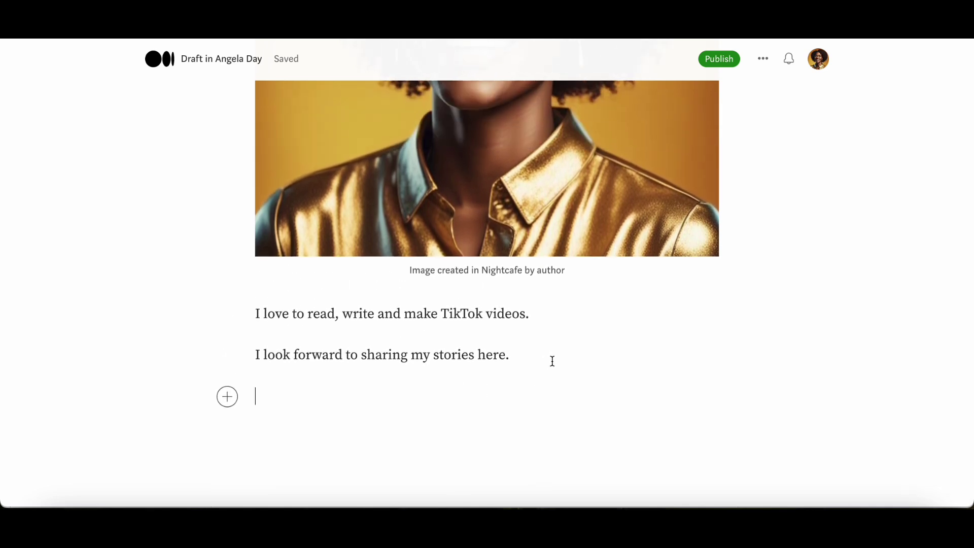
Step: Add the topics about me, tiktok, instagram, writing and youtube, then close the publish dialog unpublished
left_click(726, 63)
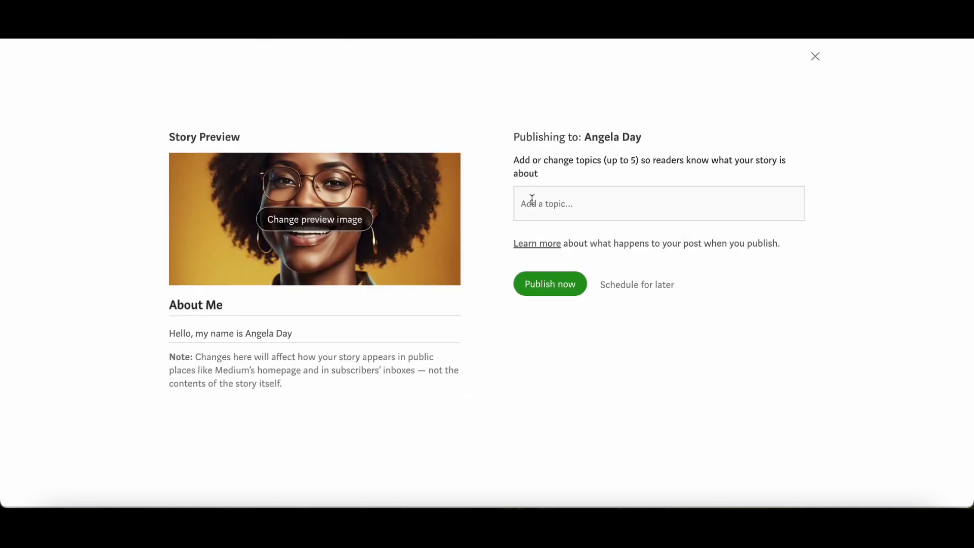
type("about me")
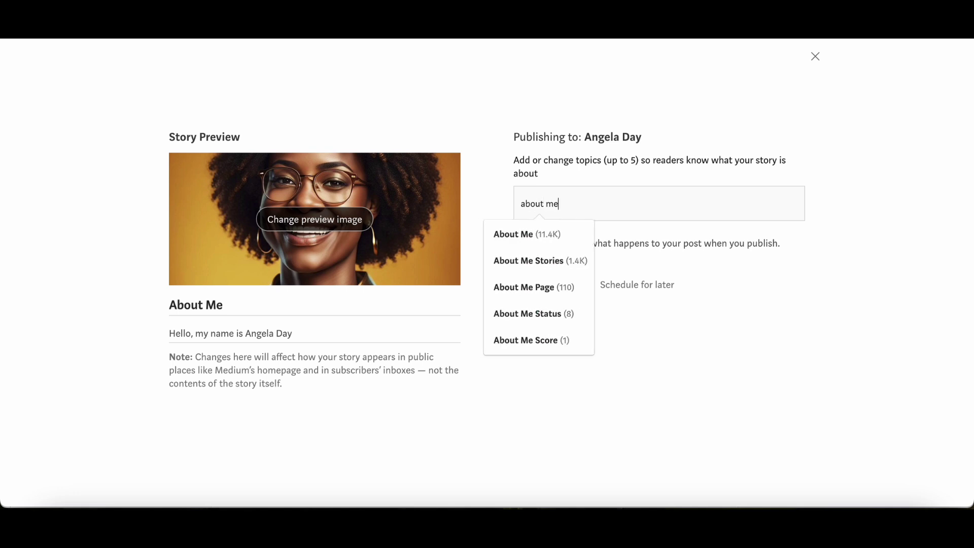
key("Return")
type("tiktok")
key("Return")
type("ins")
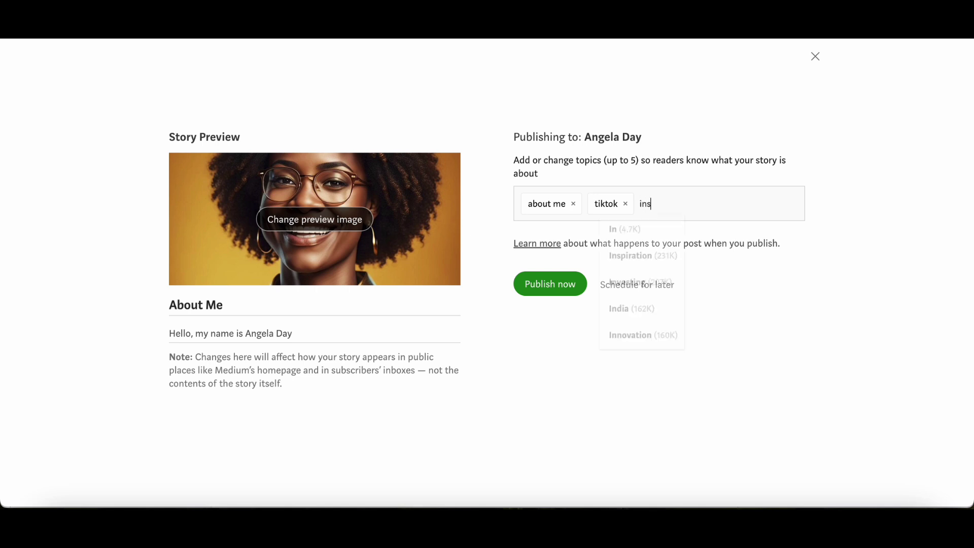
type("tagram")
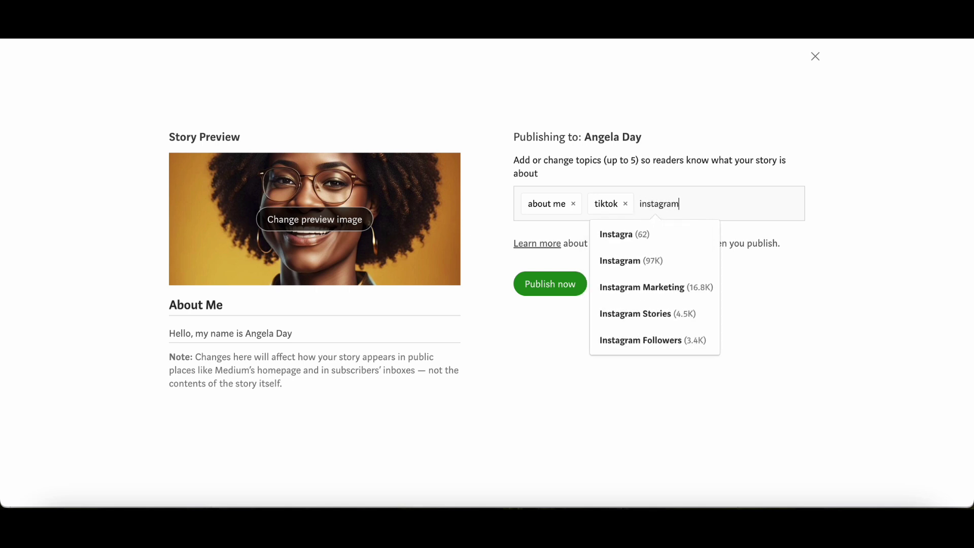
key("Return")
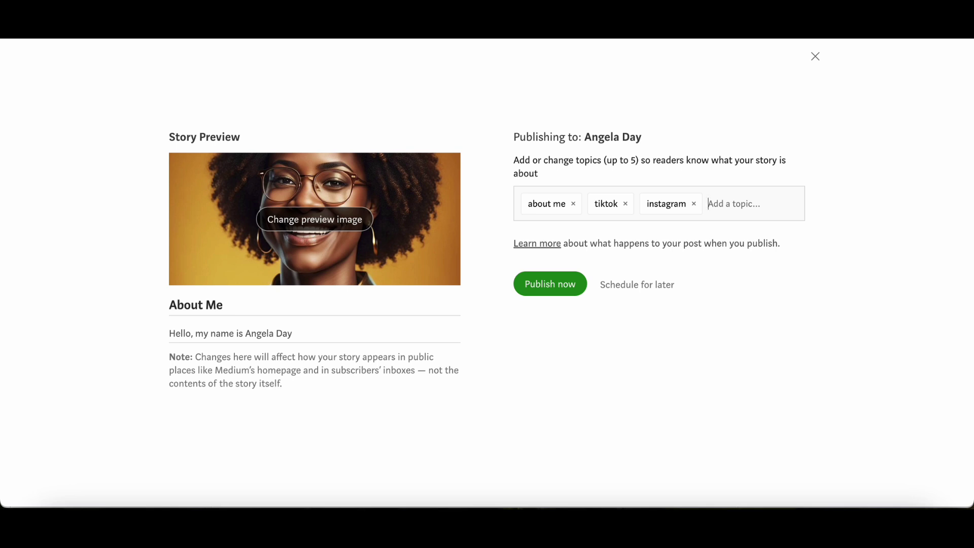
type("writing")
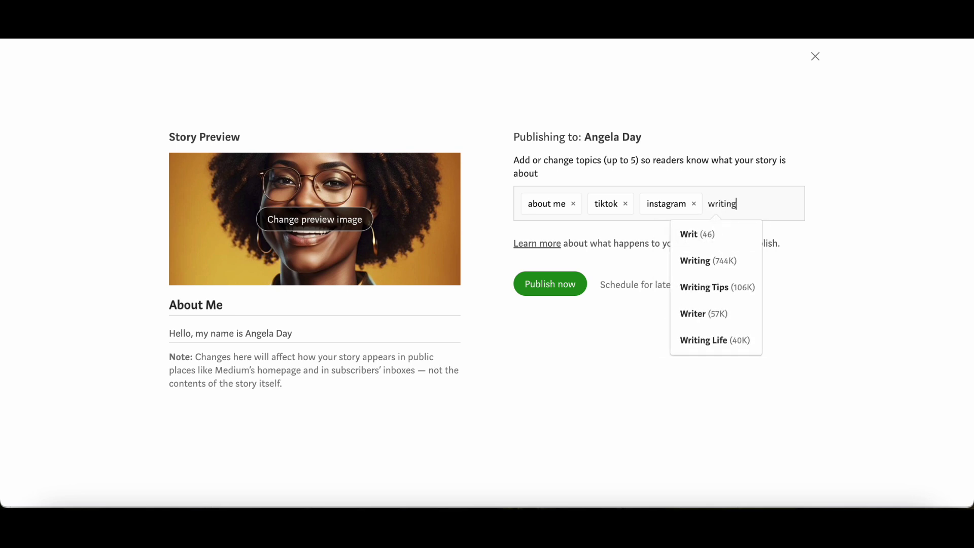
key("Return")
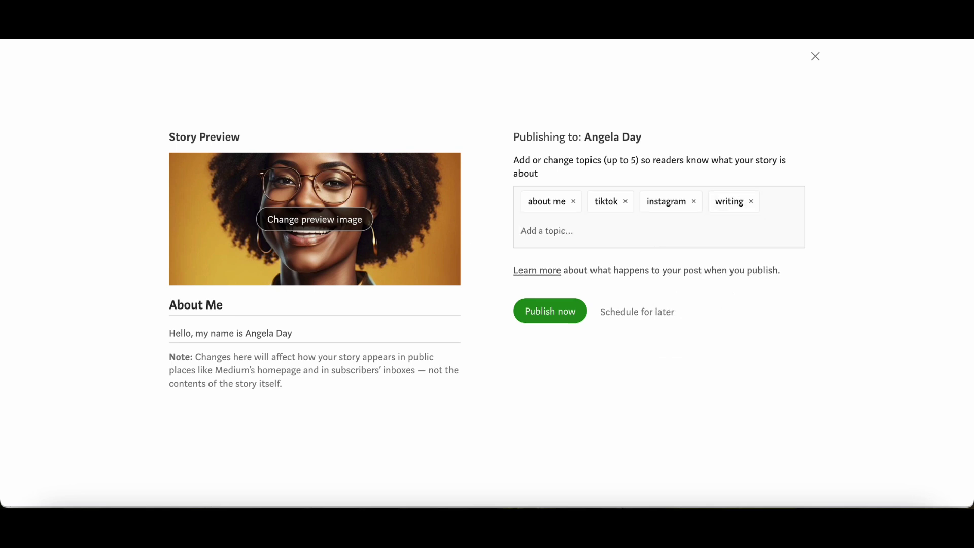
type("youtube")
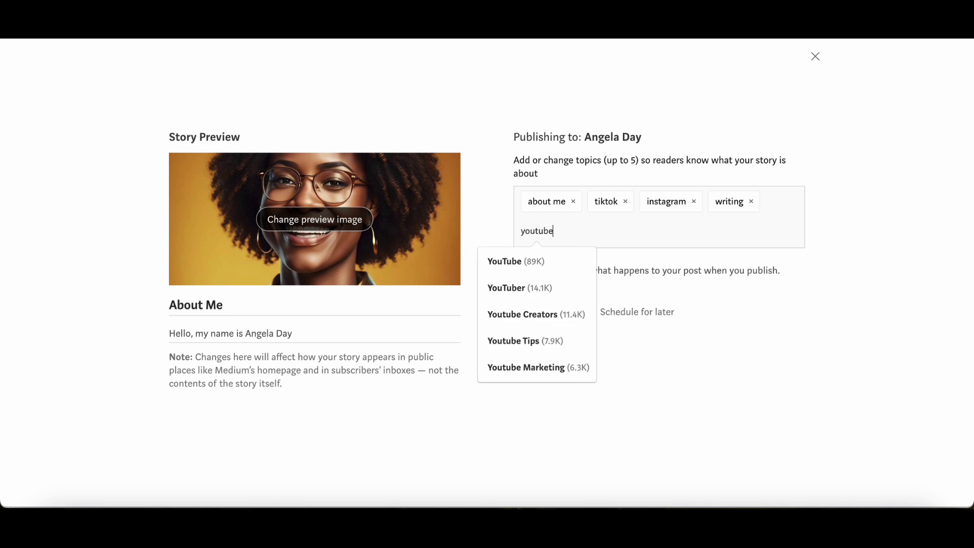
key("Return")
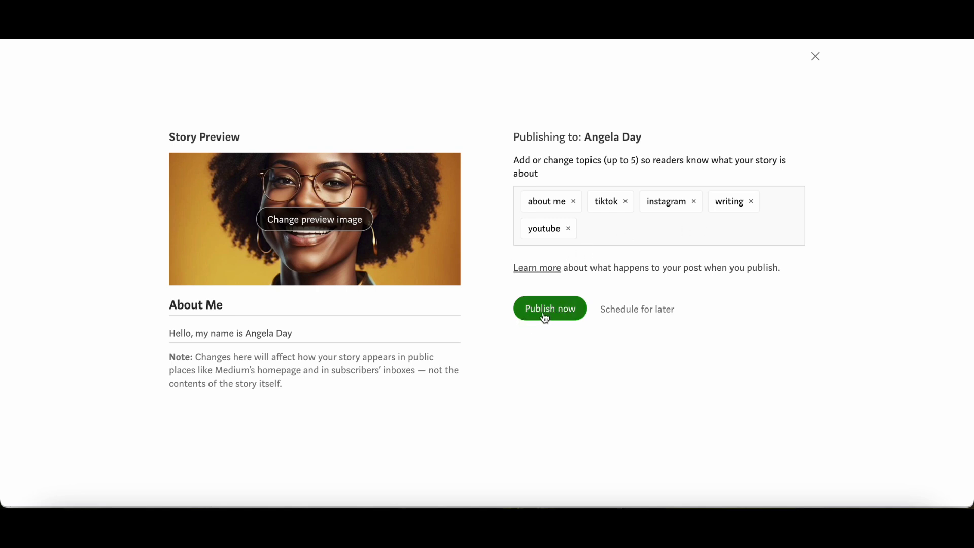
left_click(814, 61)
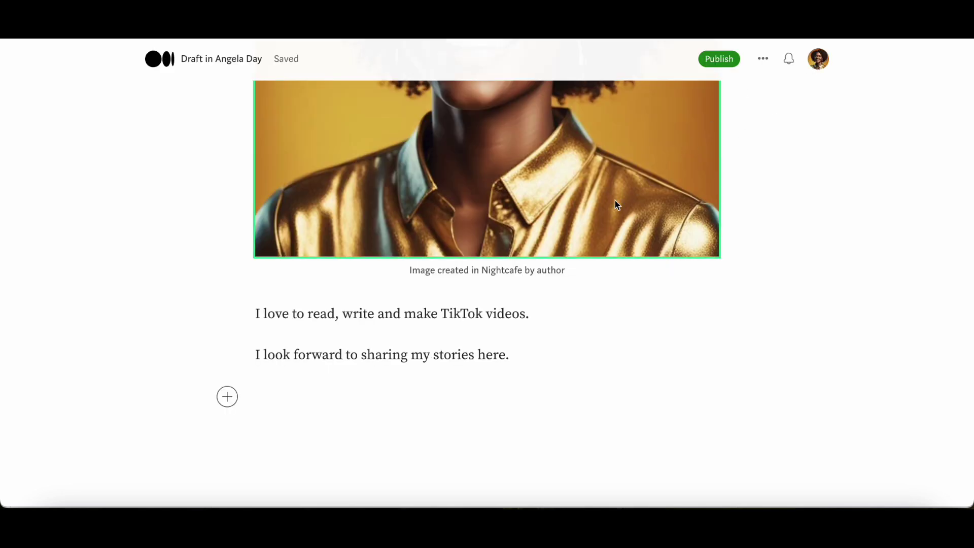
Step: Paste the prepared bio into the About Me draft and split the YouTube-channel sentence into its own paragraph
left_click(764, 60)
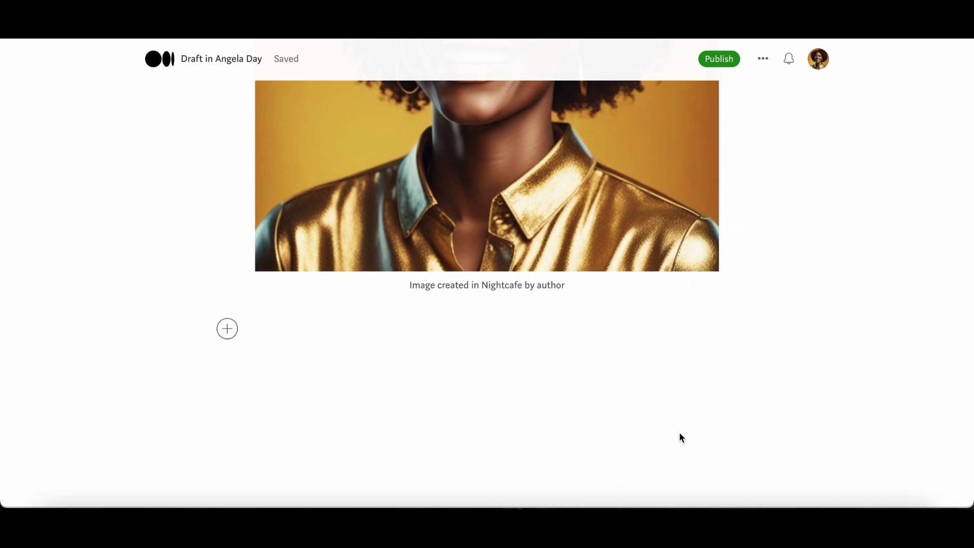
right_click(260, 328)
left_click(283, 337)
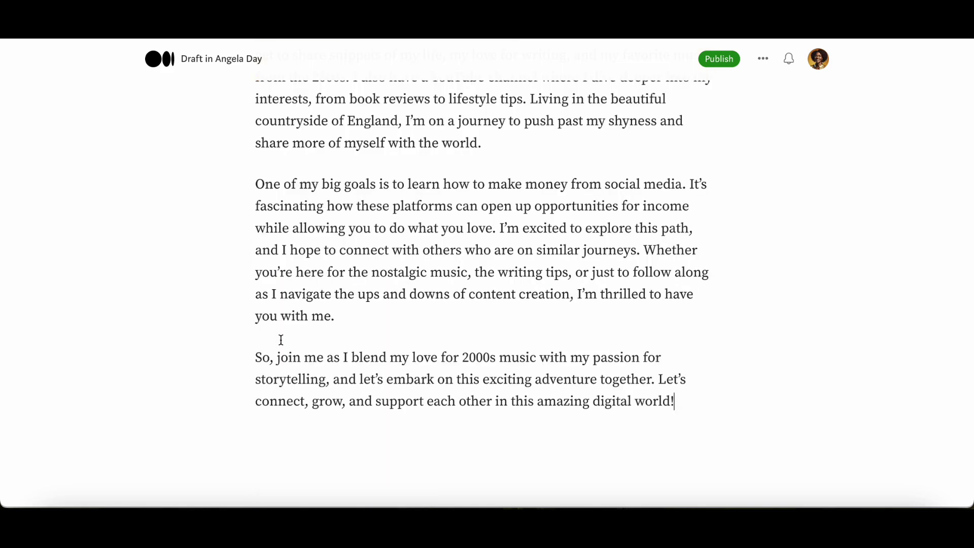
scroll(281, 337, "up", 4)
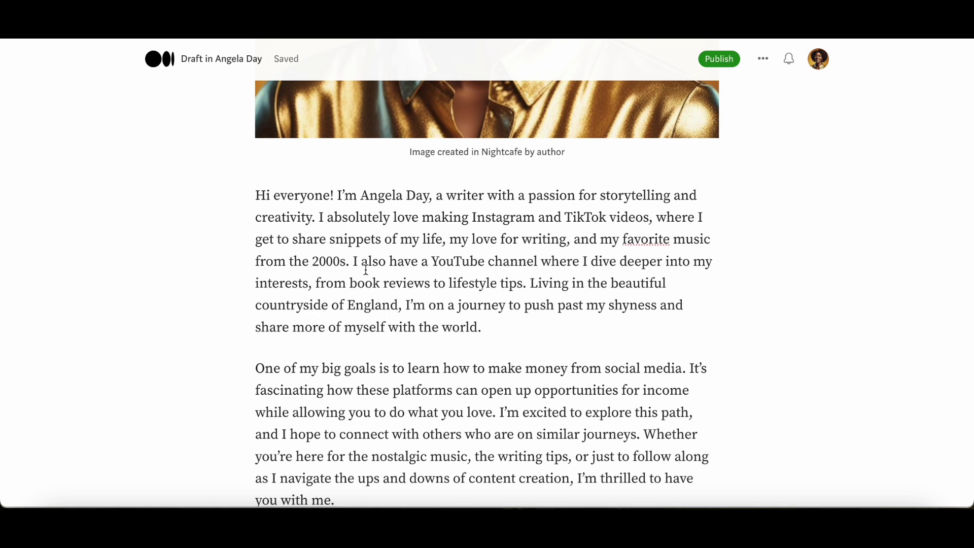
left_click(352, 261)
key("Return")
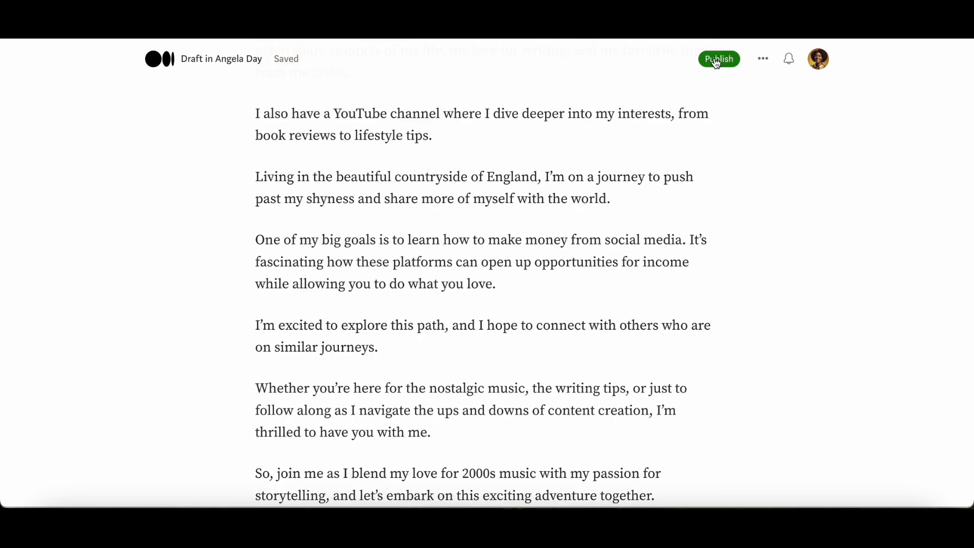
Step: Publish the About Me story immediately with Publish now
left_click(716, 61)
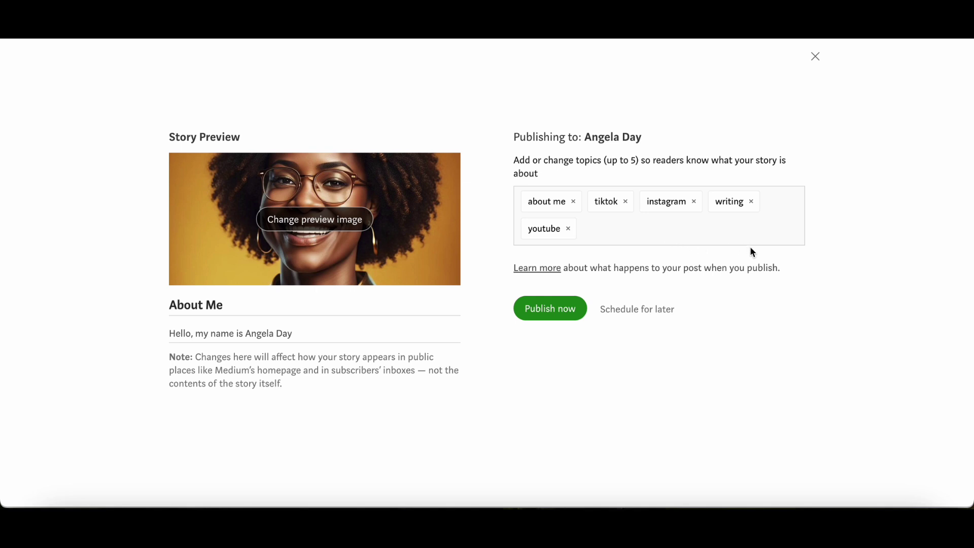
left_click(548, 315)
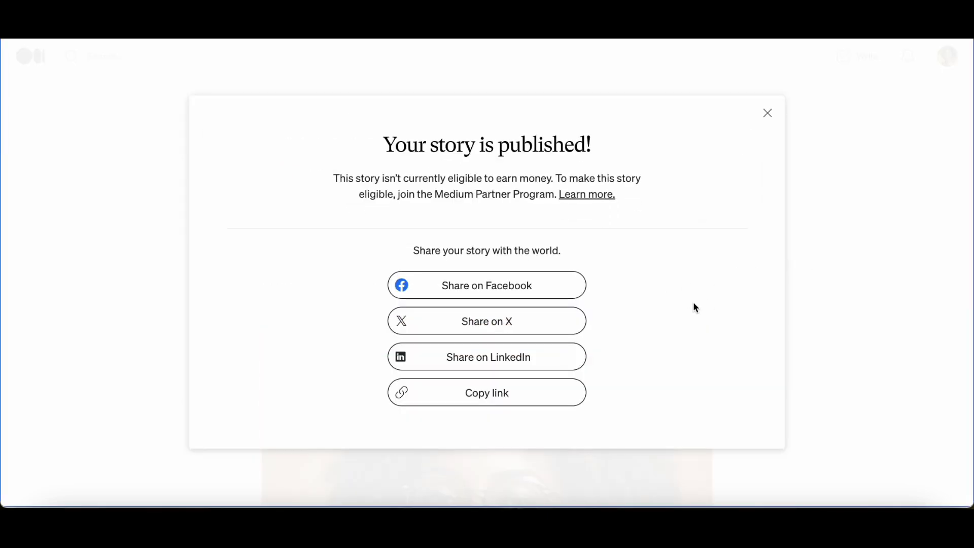
left_click(767, 113)
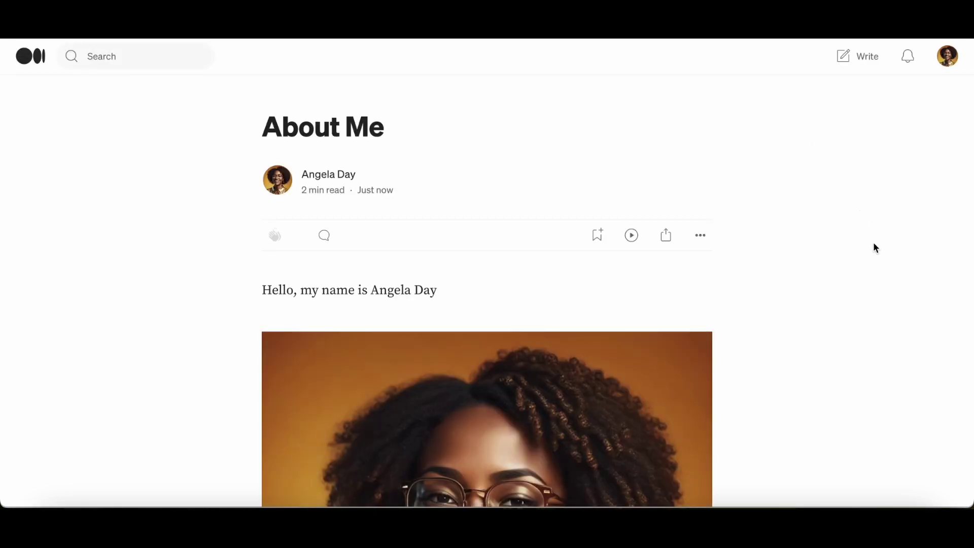
scroll(874, 243, "down", 4)
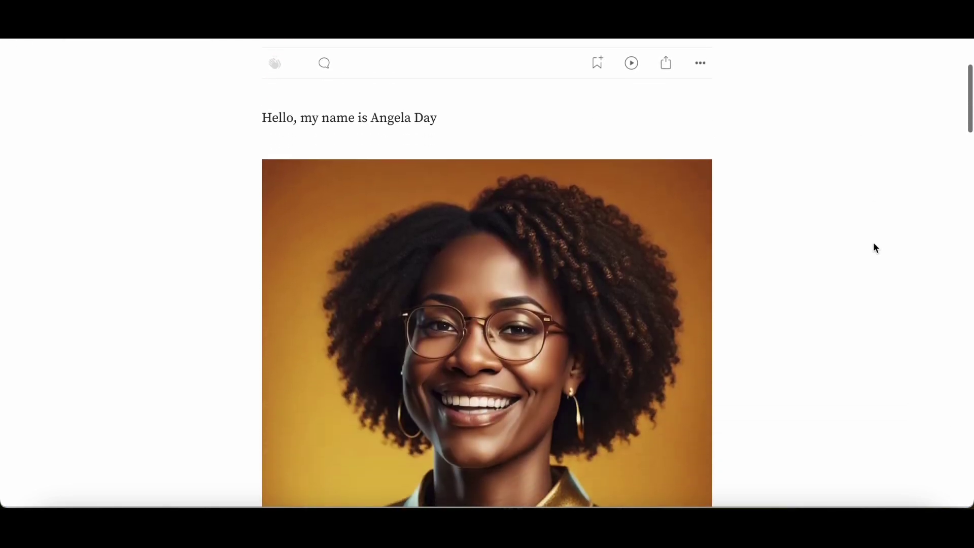
scroll(874, 245, "down", 3)
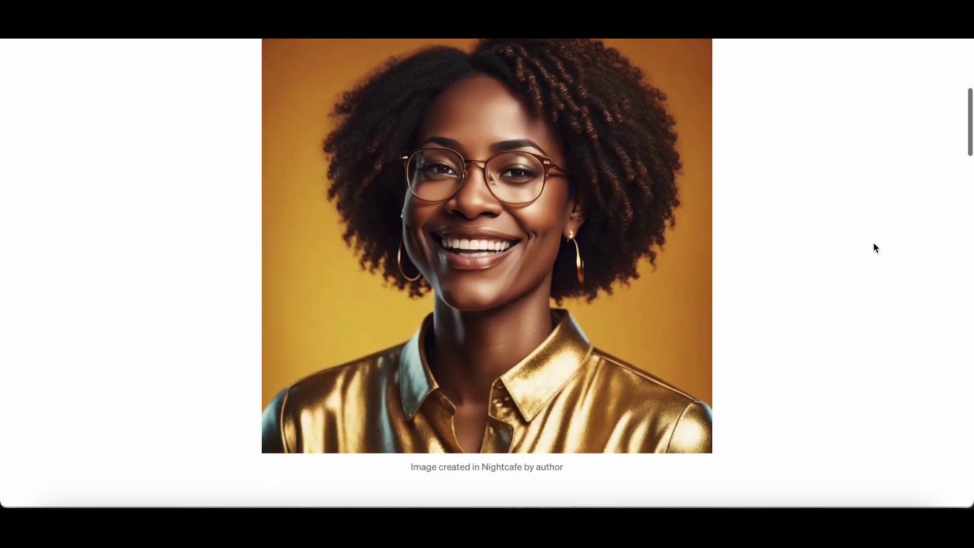
scroll(874, 244, "down", 2)
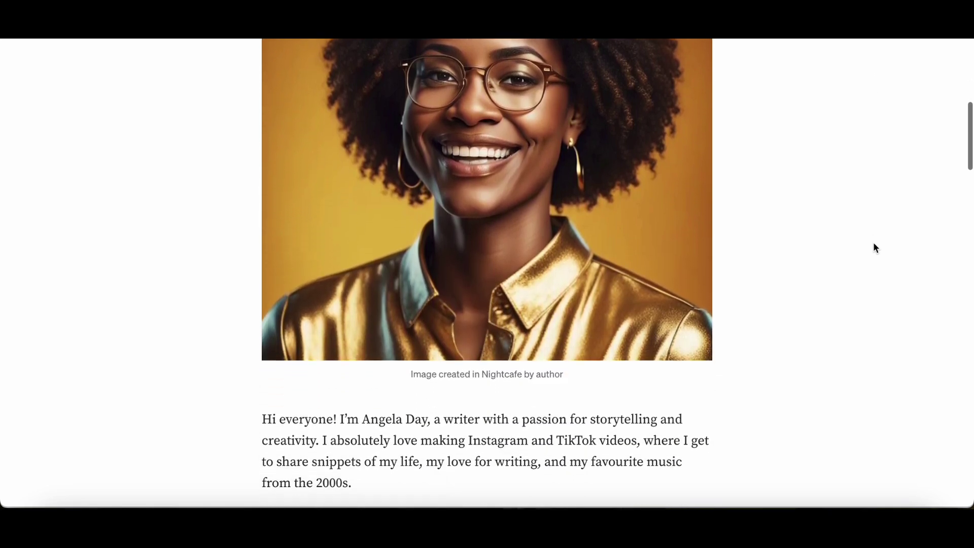
scroll(874, 248, "down", 1)
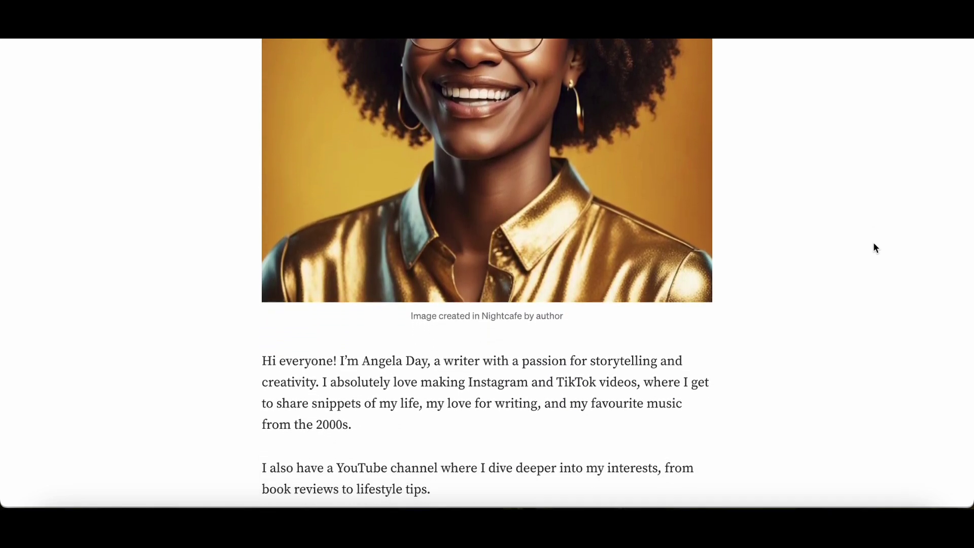
scroll(874, 247, "down", 1)
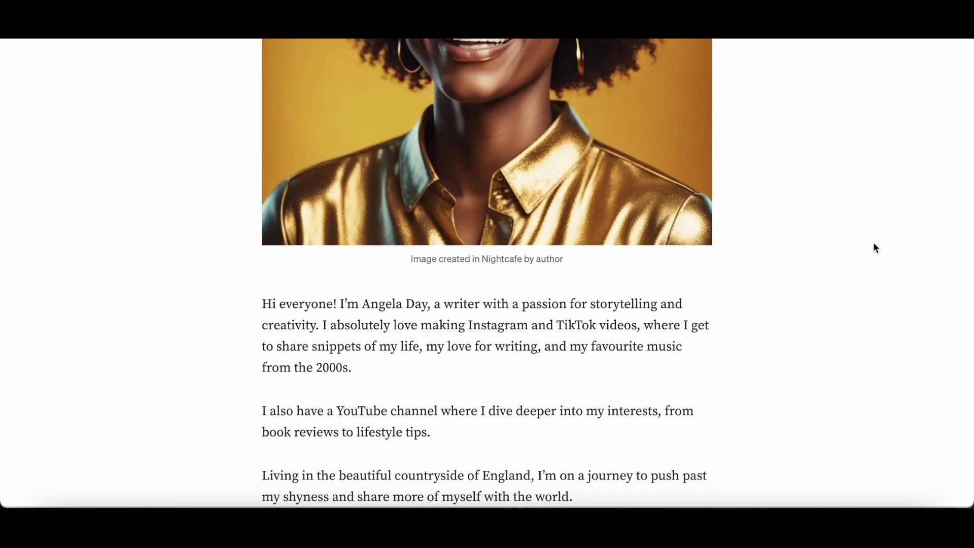
scroll(875, 248, "down", 1)
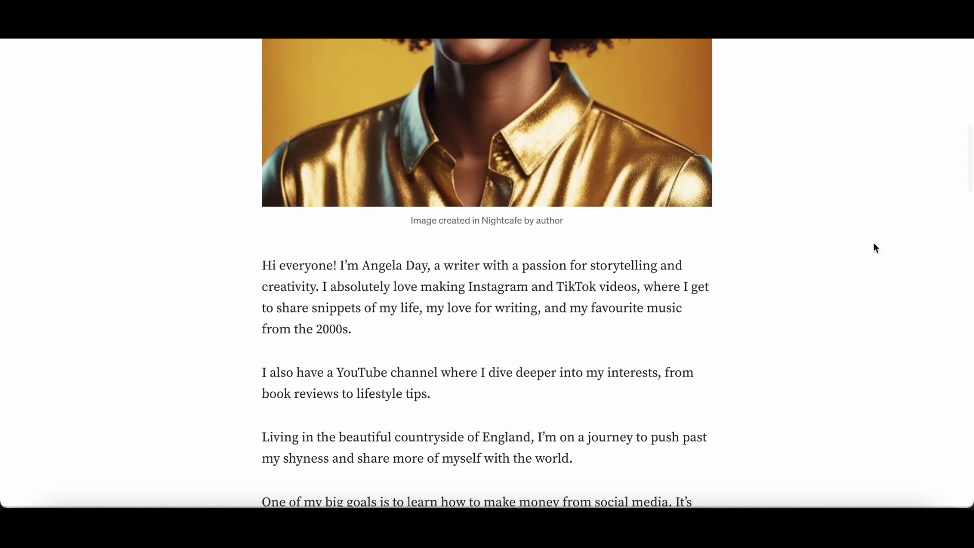
scroll(876, 248, "down", 1)
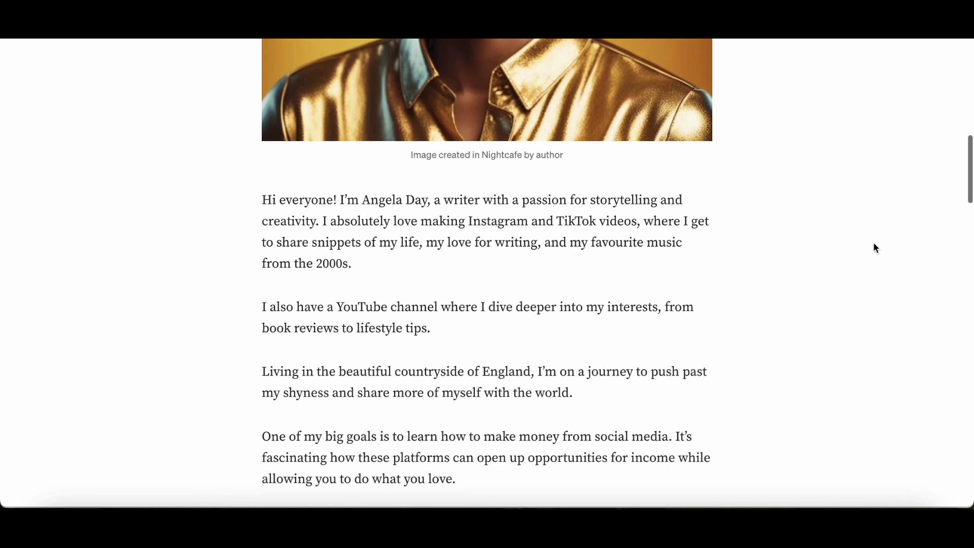
scroll(875, 248, "down", 1)
scroll(873, 254, "down", 5)
scroll(839, 266, "down", 1)
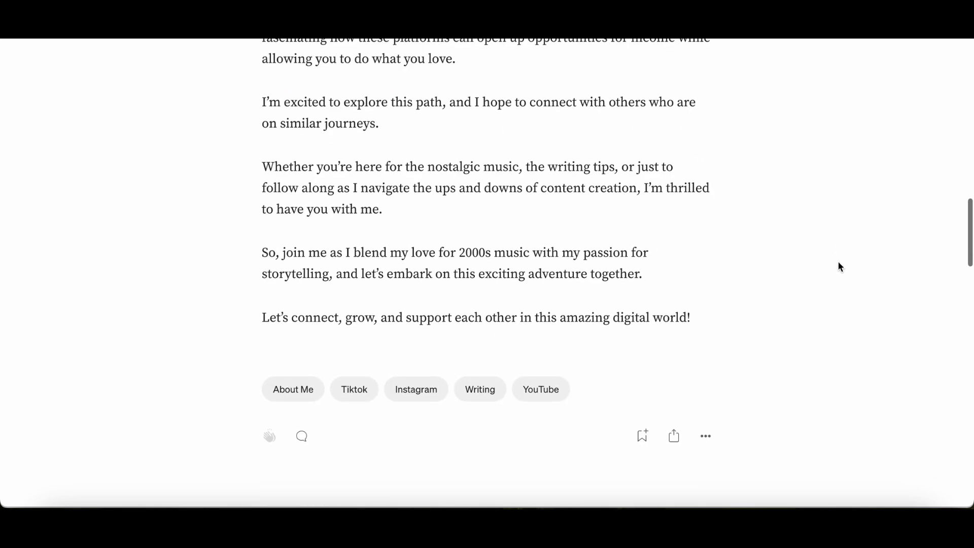
scroll(839, 265, "down", 1)
scroll(839, 265, "down", 3)
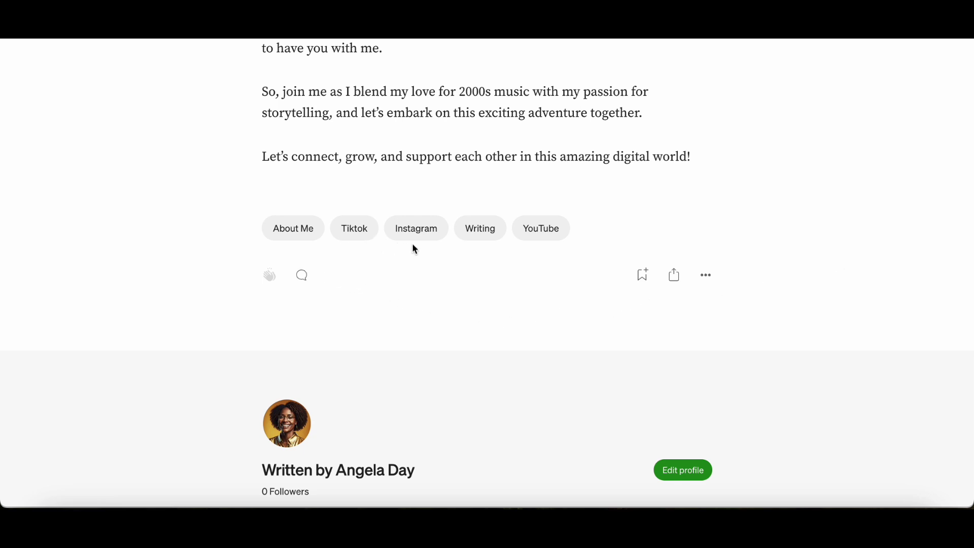
scroll(548, 289, "down", 3)
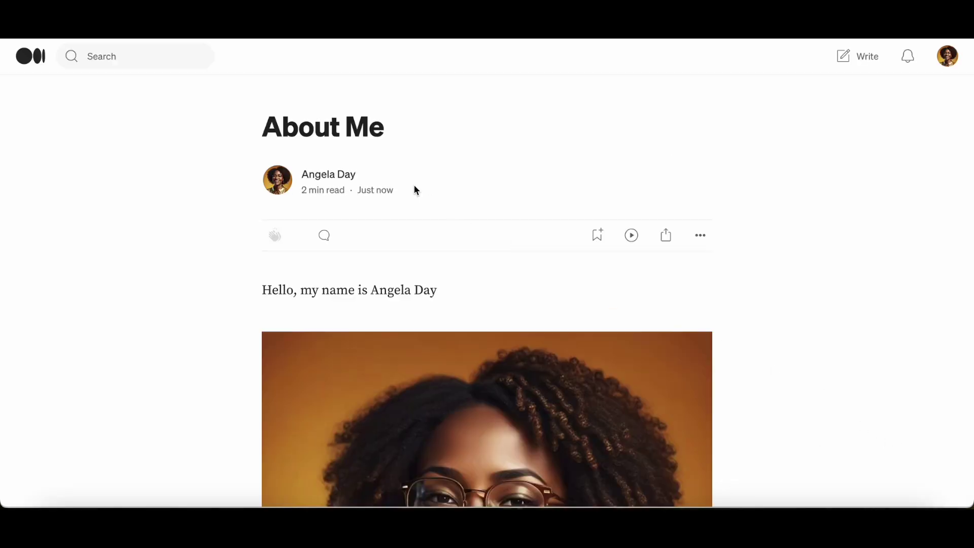
Step: Save a profile About bio with a greeting and 'I look forward to sharing my stories here on Medium.'
left_click(323, 175)
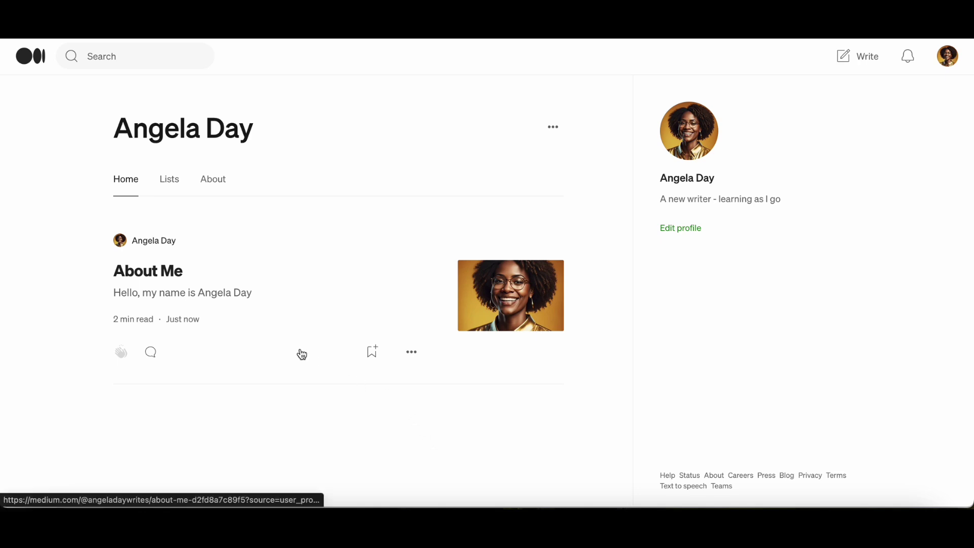
left_click(213, 184)
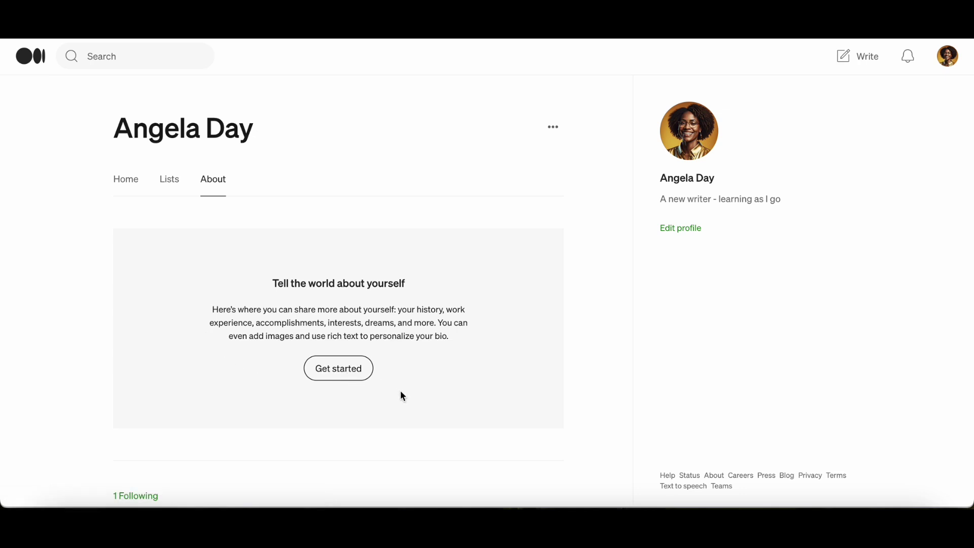
left_click(344, 371)
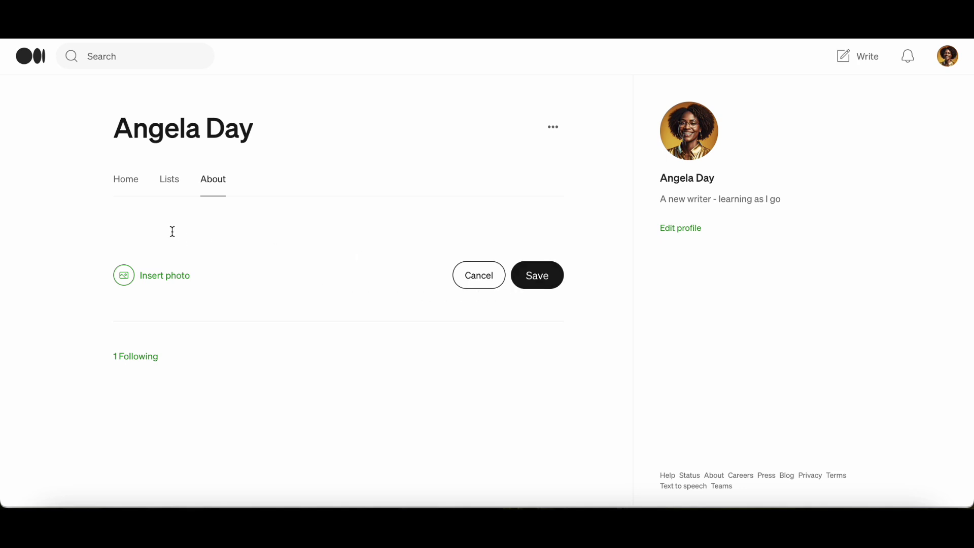
type("Hi, I'm Angela.")
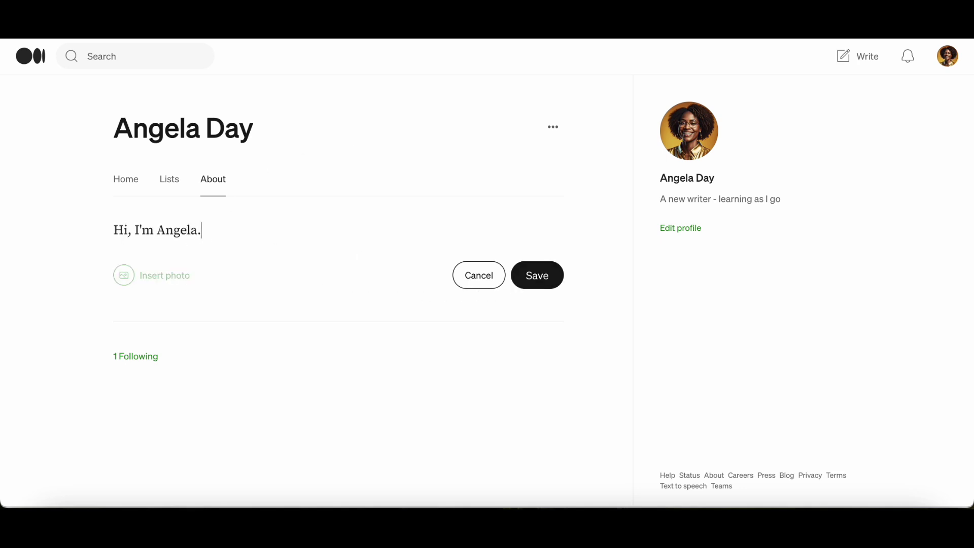
key("Return")
type("I look forward to sharing my stories here on Mediu")
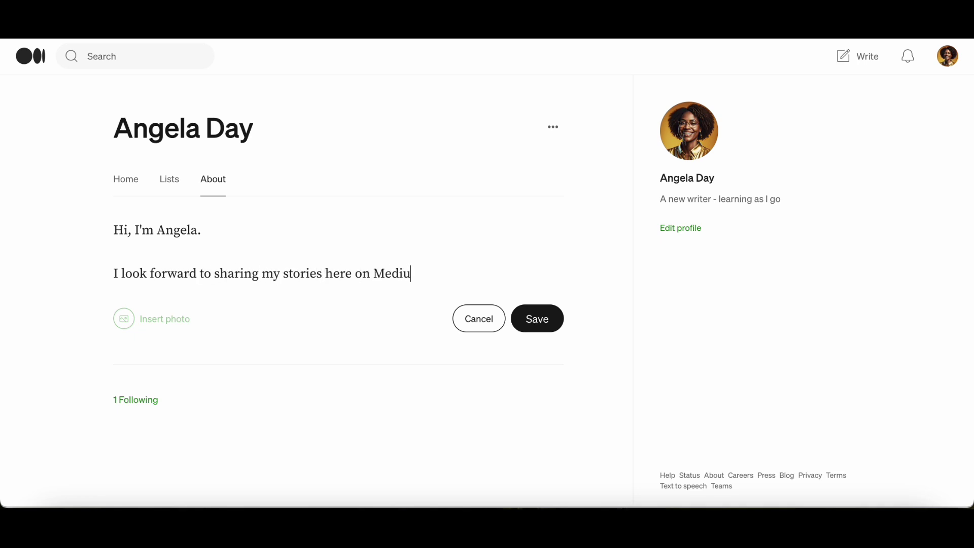
type("m.")
key("Return")
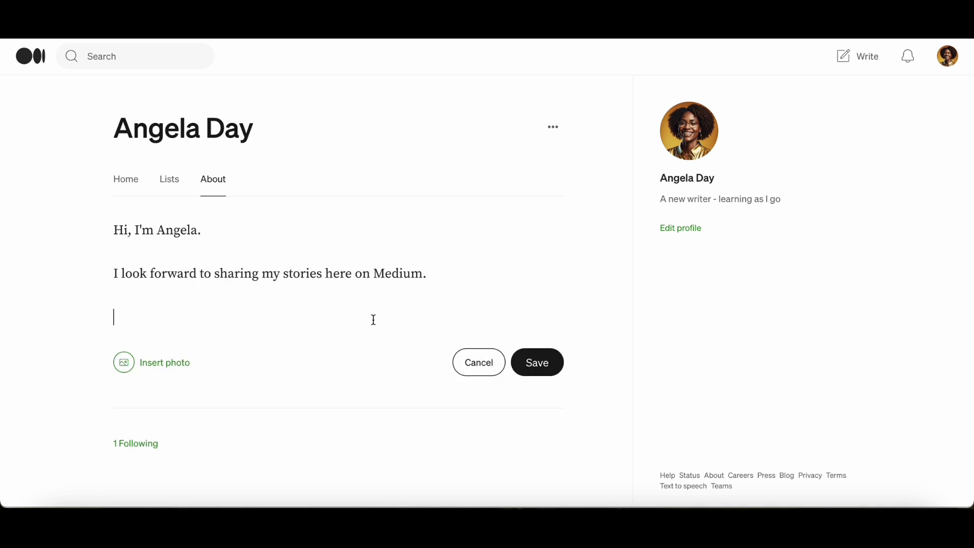
left_click(537, 365)
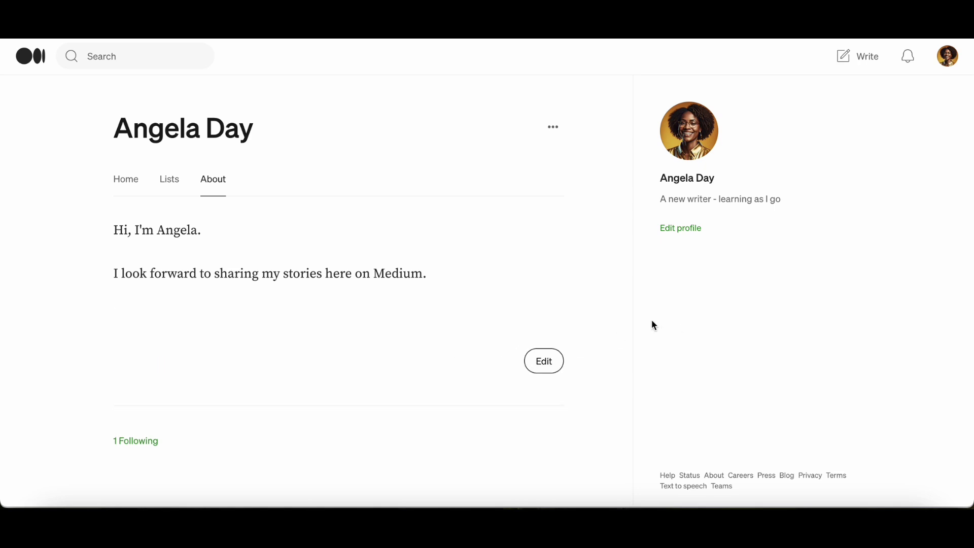
Step: On the profile's Home tab, use the About Me story's More menu to pin it
left_click(132, 186)
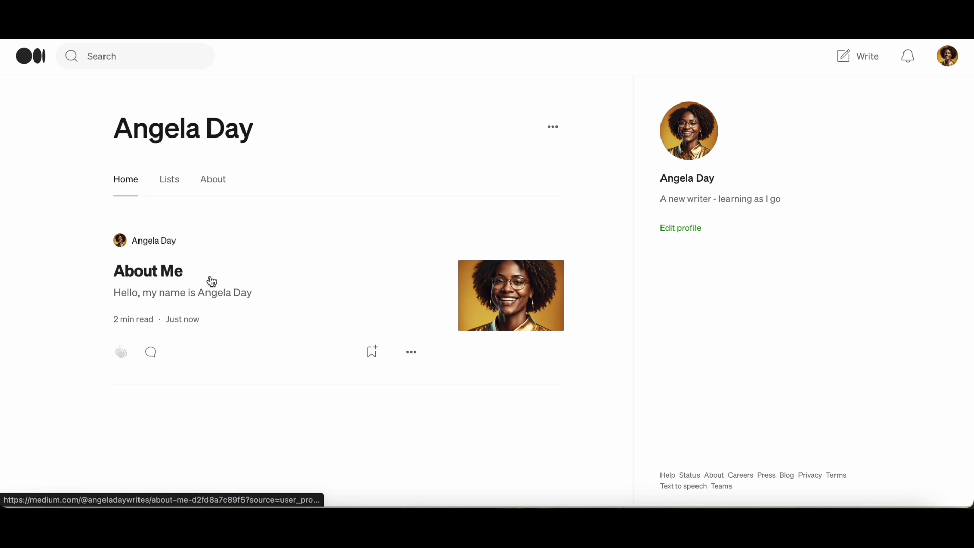
left_click(412, 354)
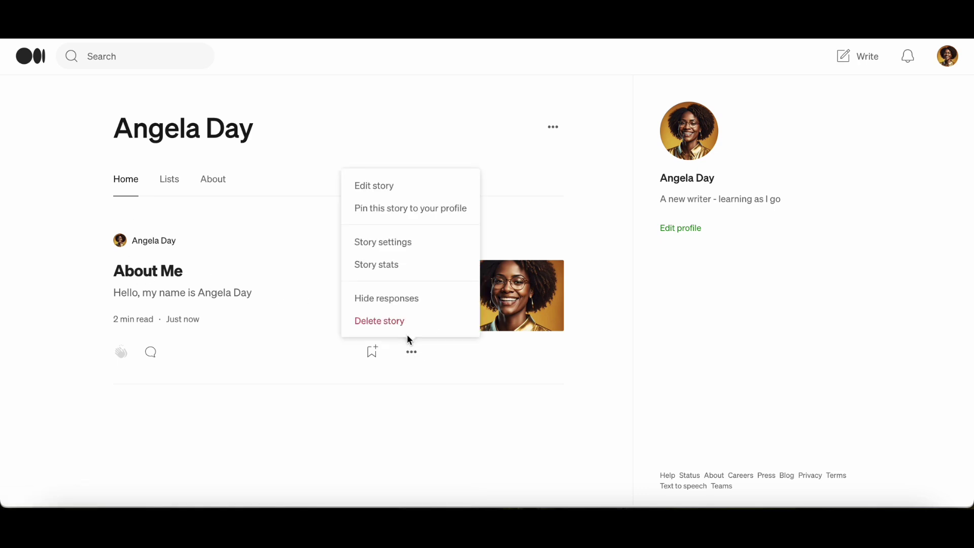
left_click(407, 211)
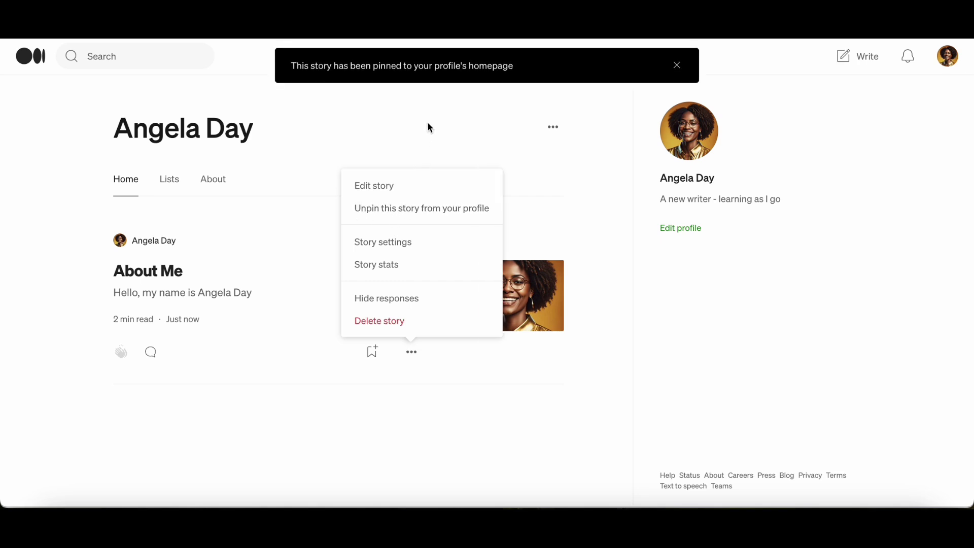
left_click(297, 402)
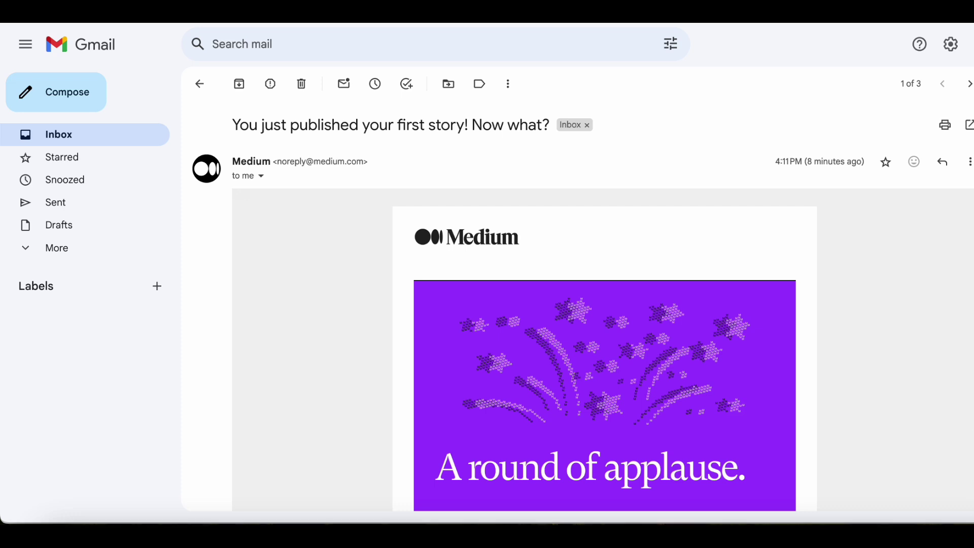
Step: Scroll through Medium's 'You just published your first story!' email in Gmail
scroll(604, 304, "down", 6)
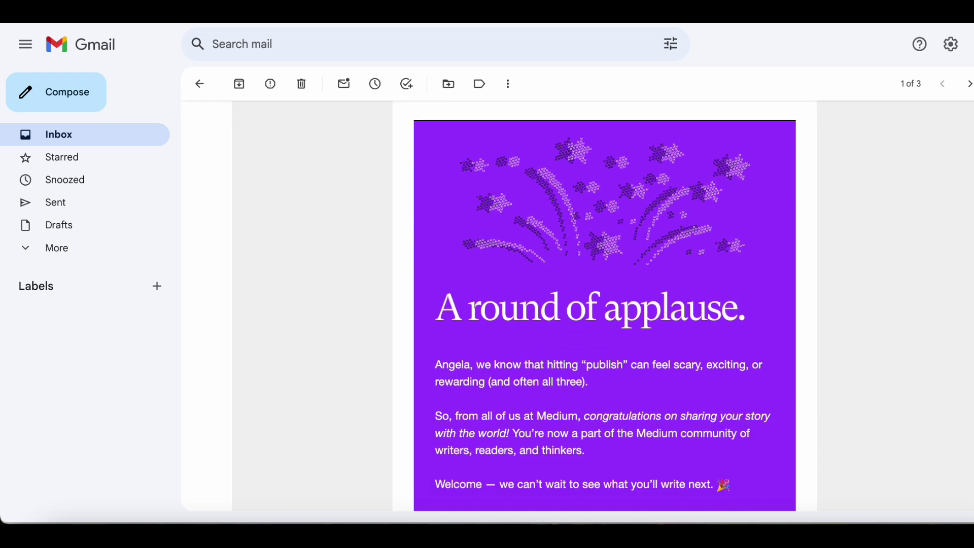
scroll(604, 306, "down", 4)
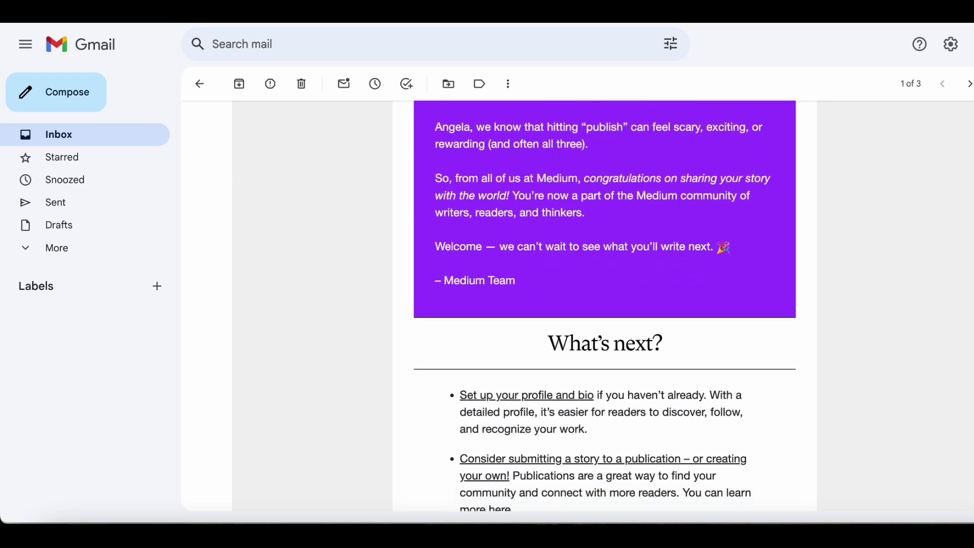
scroll(605, 306, "down", 5)
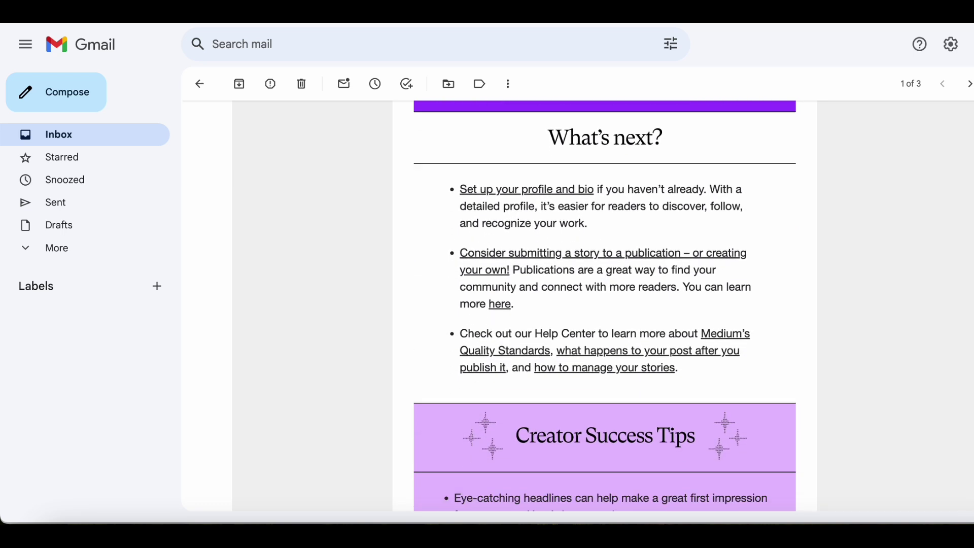
scroll(605, 306, "down", 5)
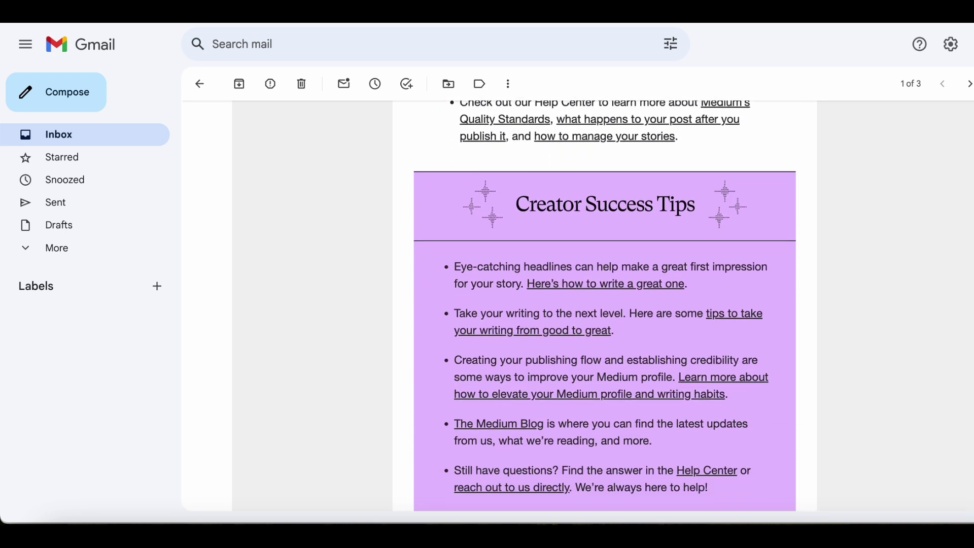
scroll(604, 306, "down", 2)
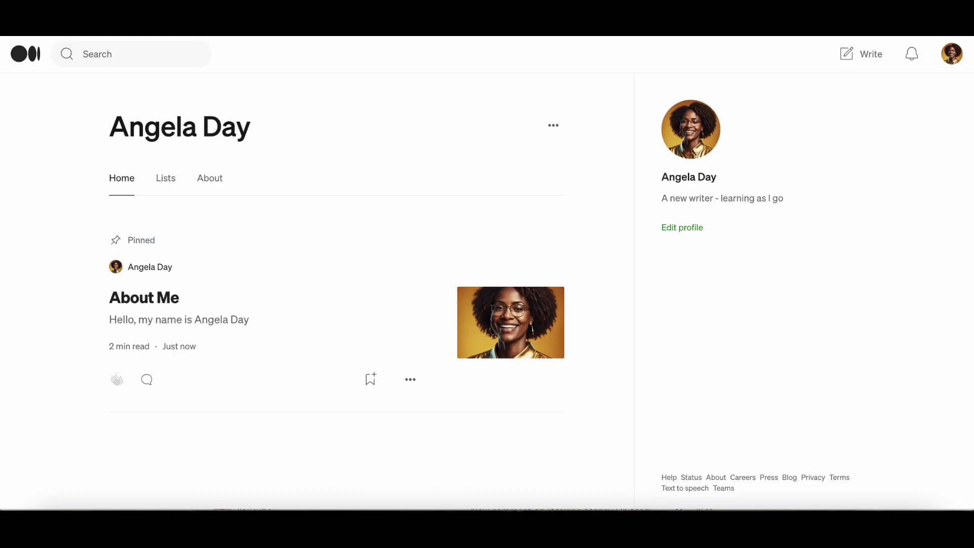
Step: Start a new story titled '3 Reasons Why You Should Write On Medium.com' with subtitle 'Even if you can't write'
left_click(953, 55)
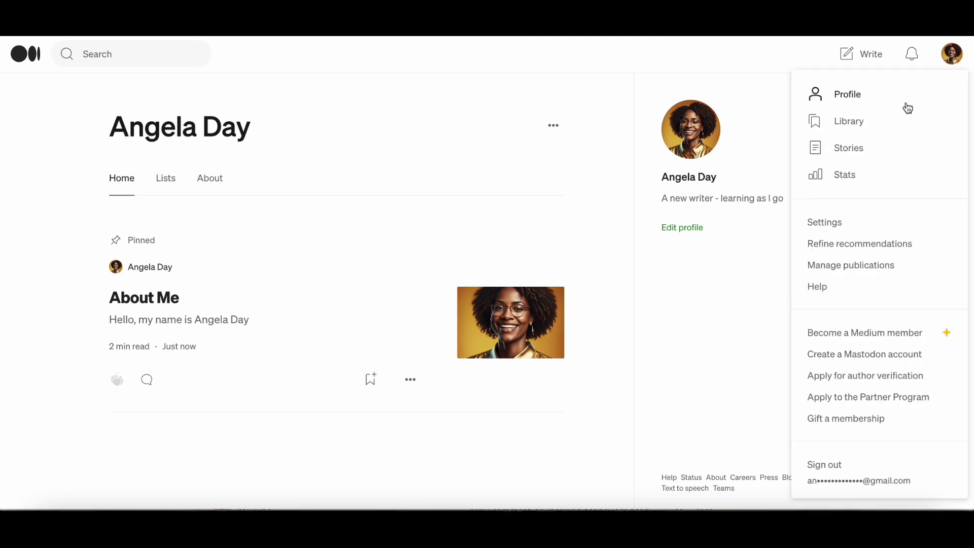
left_click(851, 152)
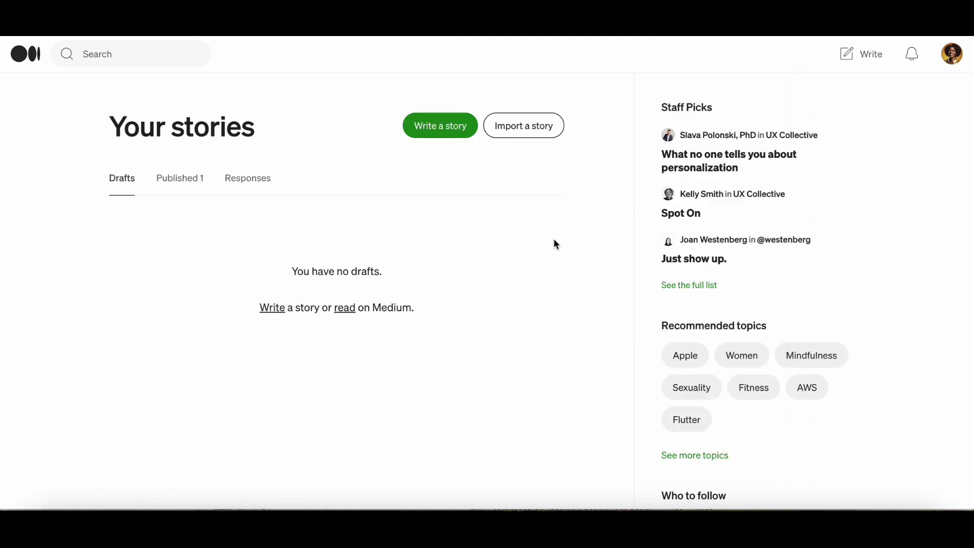
left_click(437, 133)
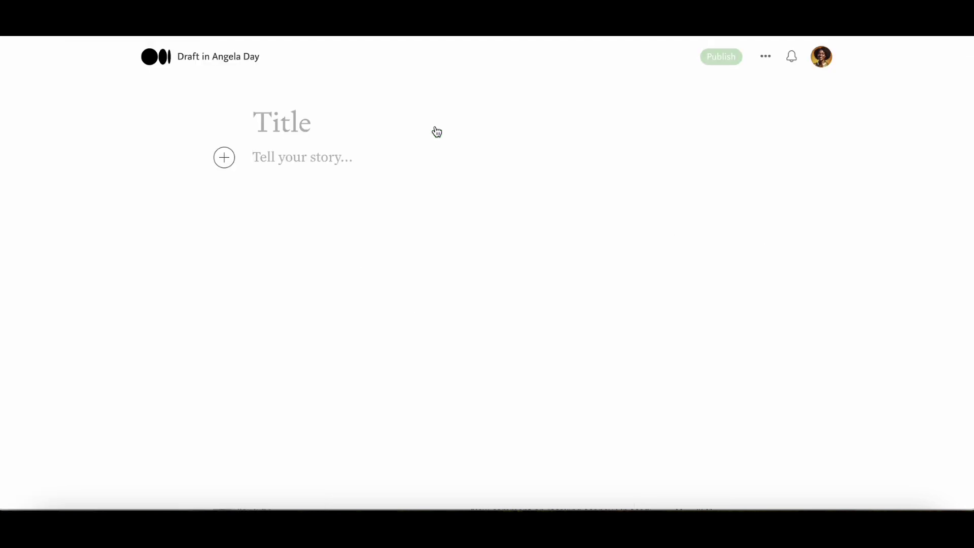
left_click(334, 122)
type("3 Reasons Why Y")
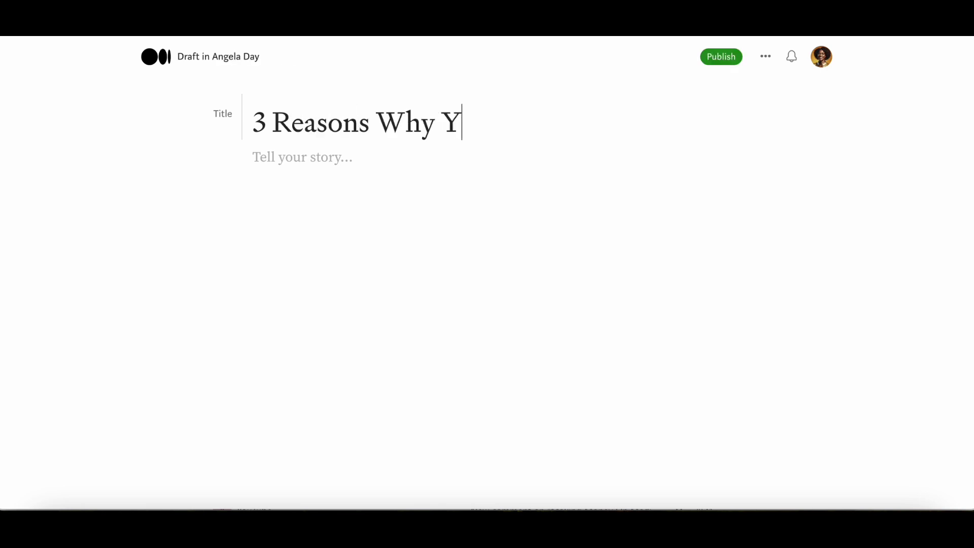
type("ou Should Write On Medium.com")
key("Return")
type("Even if you can't writ")
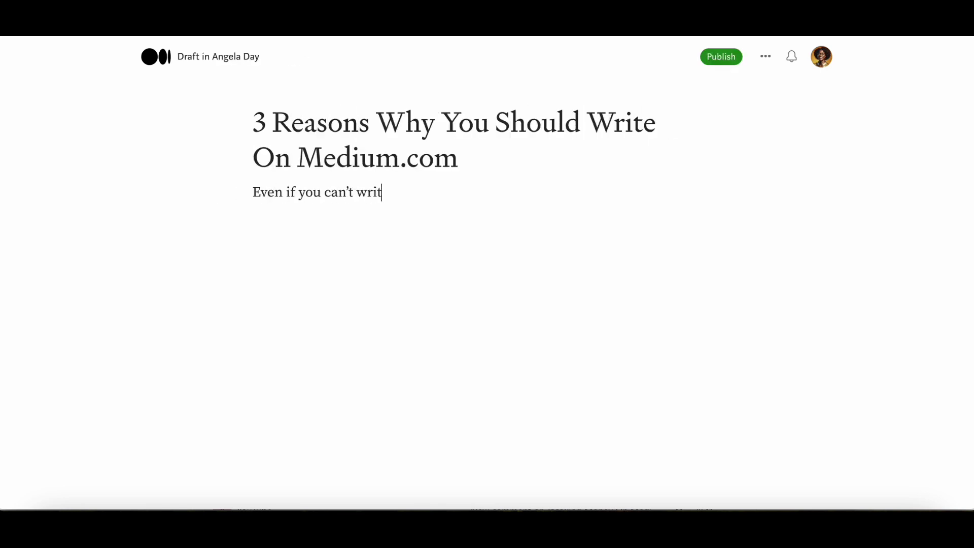
type("e")
left_click_drag(385, 191, 250, 191)
left_click(326, 169)
left_click(437, 191)
key("Return")
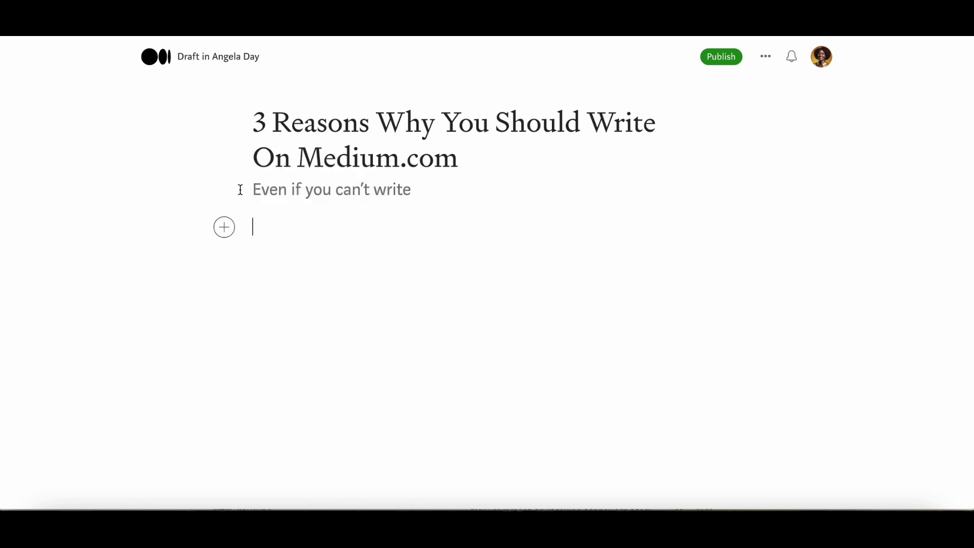
Step: Insert the Unsplash pink-laptop-and-coffee photo from a 'laptop' search below the subtitle
left_click(224, 227)
left_click(259, 229)
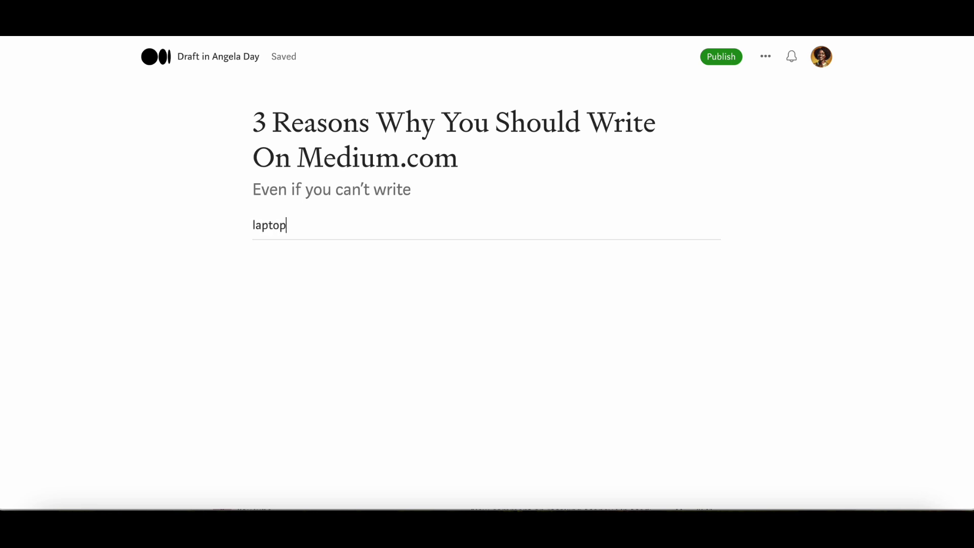
key("Return")
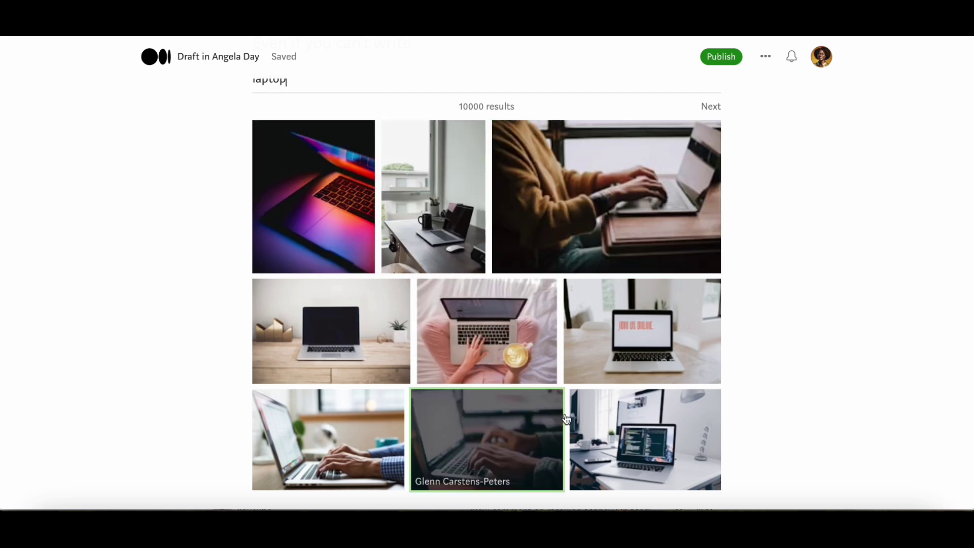
left_click(503, 332)
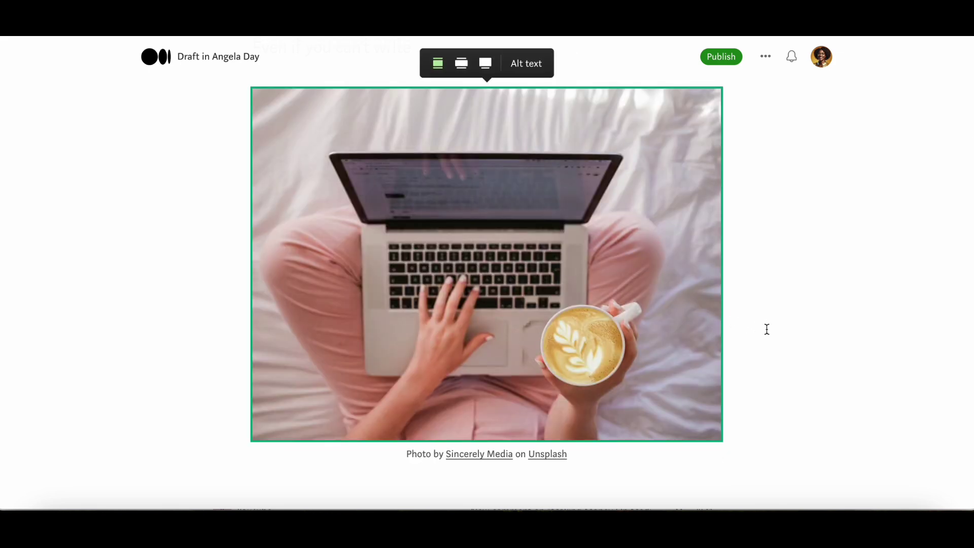
scroll(767, 329, "down", 1)
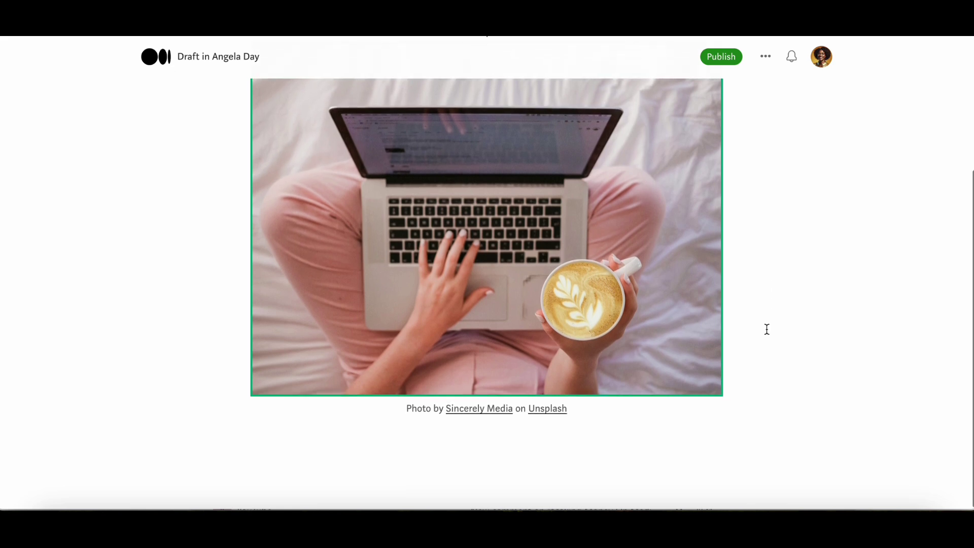
left_click(447, 442)
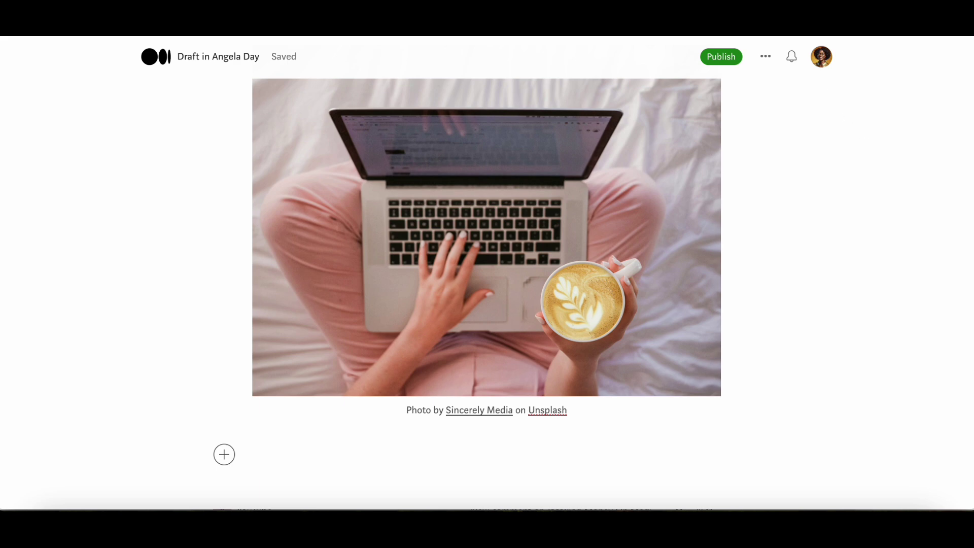
scroll(768, 447, "up", 1)
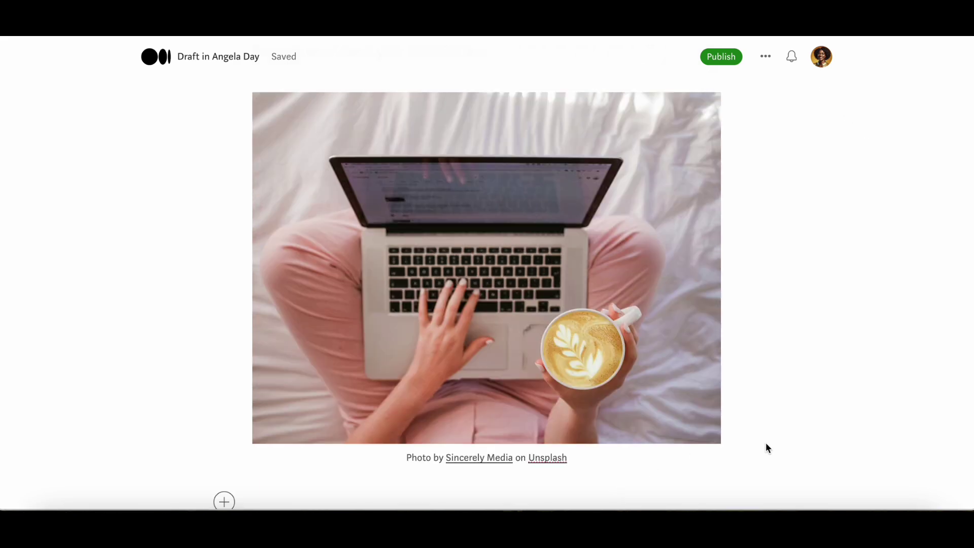
scroll(945, 463, "down", 1)
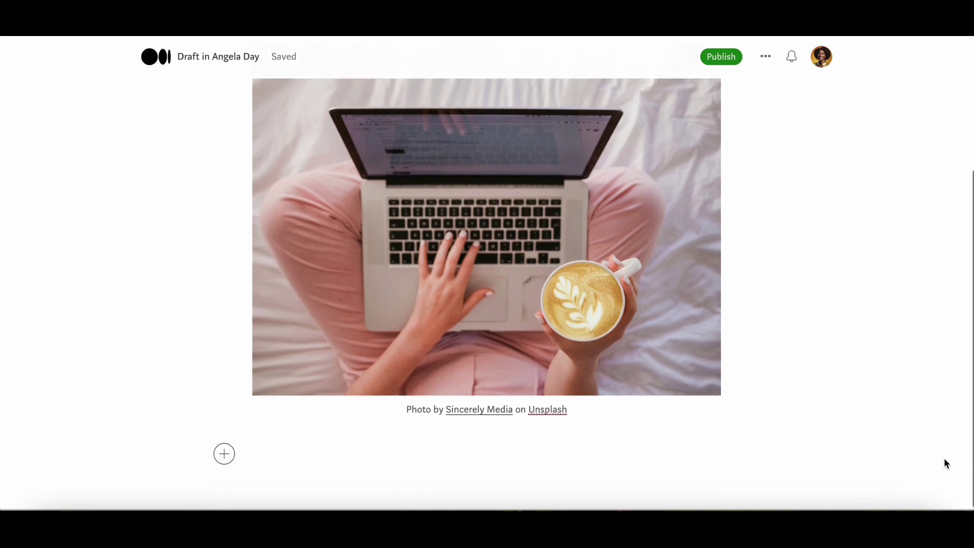
left_click(253, 452)
Step: Paste the prepared three-reasons article text below the photo
right_click(253, 451)
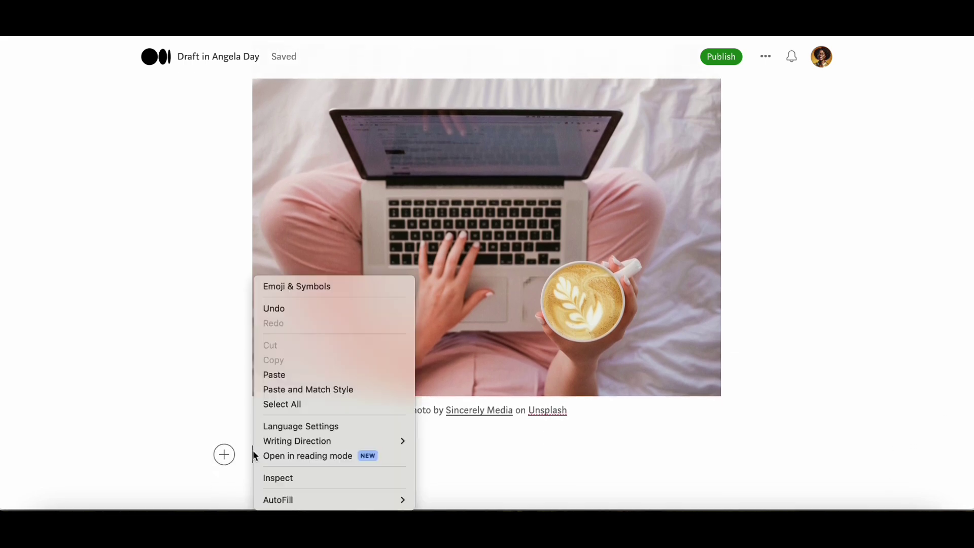
left_click(278, 376)
scroll(461, 354, "up", 10)
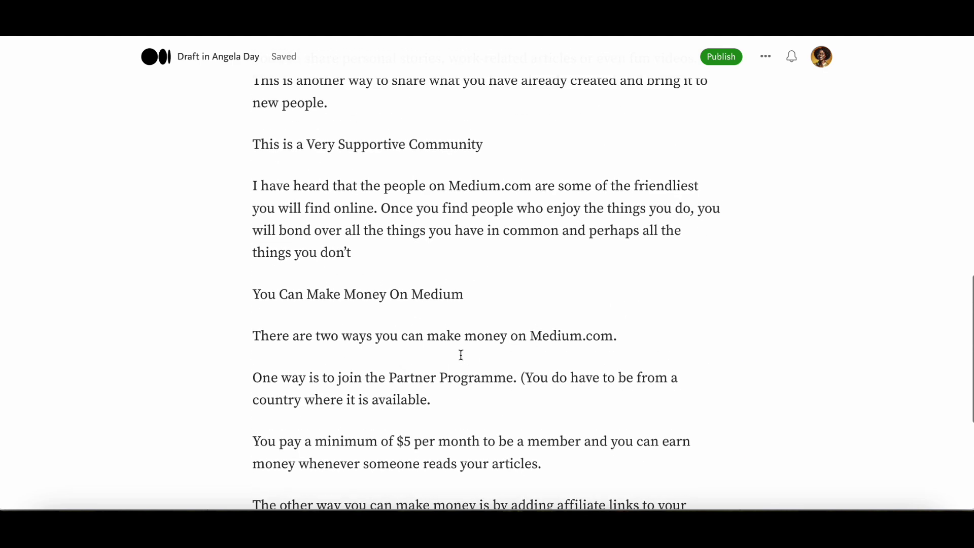
scroll(461, 355, "up", 2)
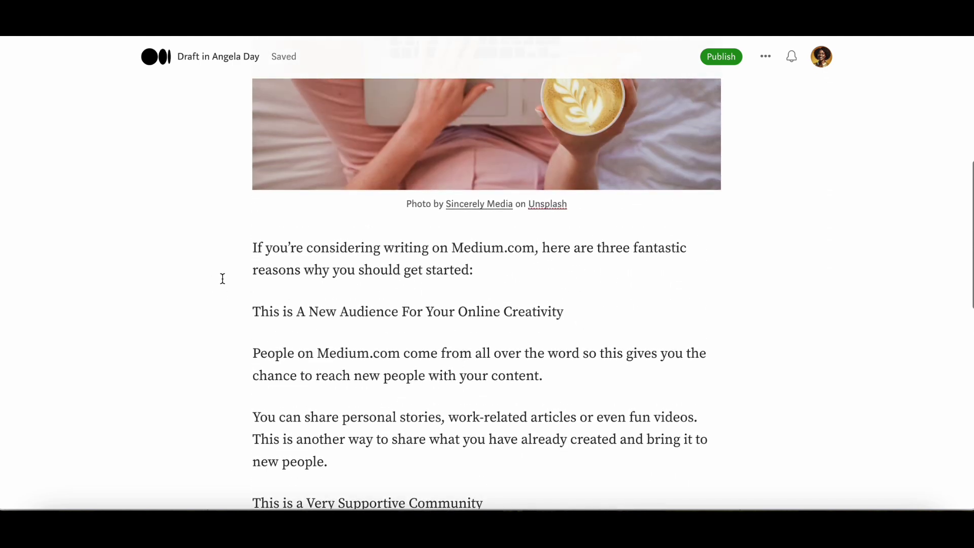
scroll(596, 293, "down", 1)
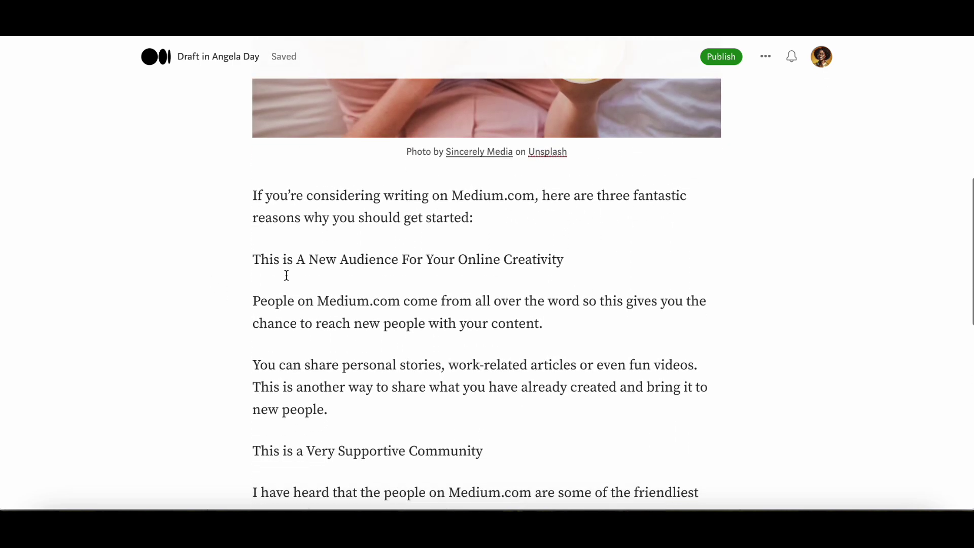
Step: Make the section titles, including 'This is a Very Supportive Community' and 'You Can Make Money On Medium', headings
left_click_drag(248, 258, 565, 260)
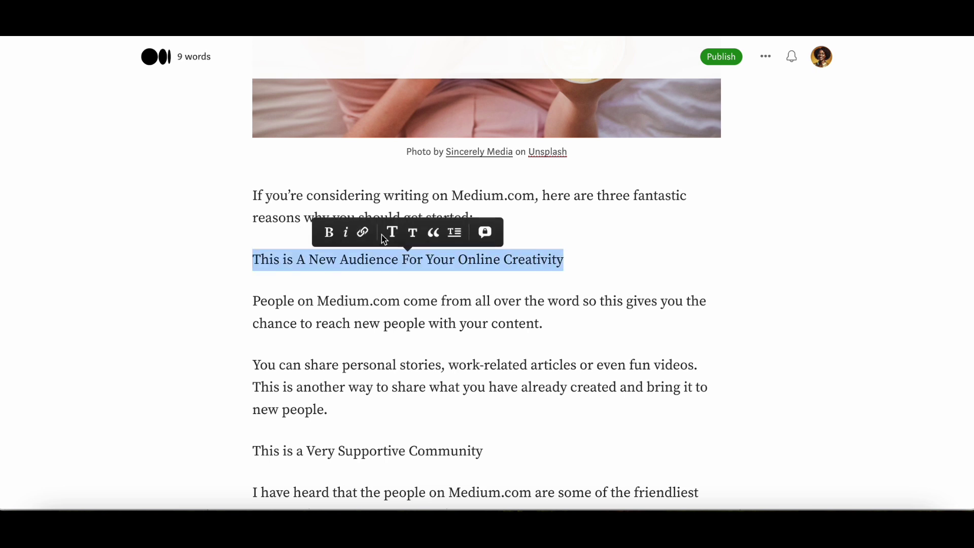
left_click(328, 234)
scroll(330, 348, "down", 1)
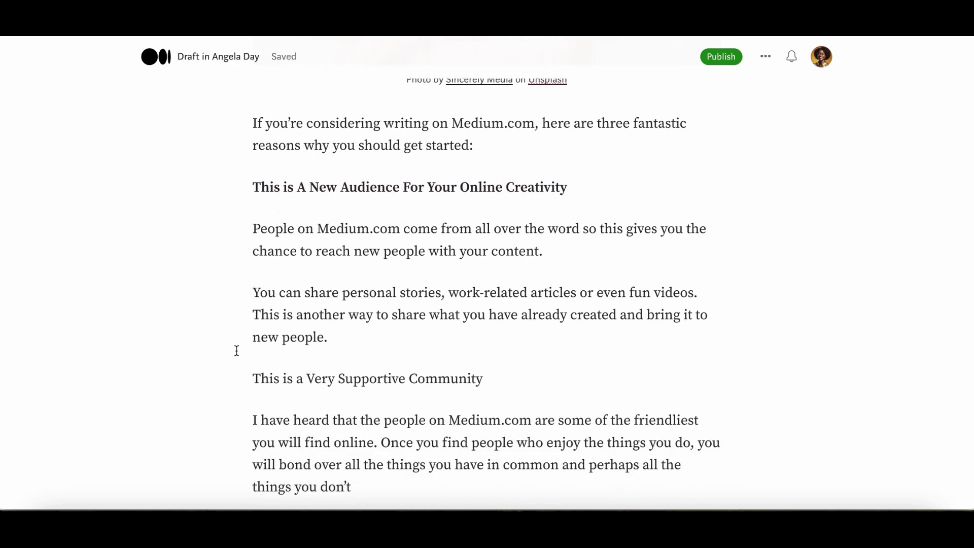
left_click_drag(250, 189, 576, 198)
left_click(416, 160)
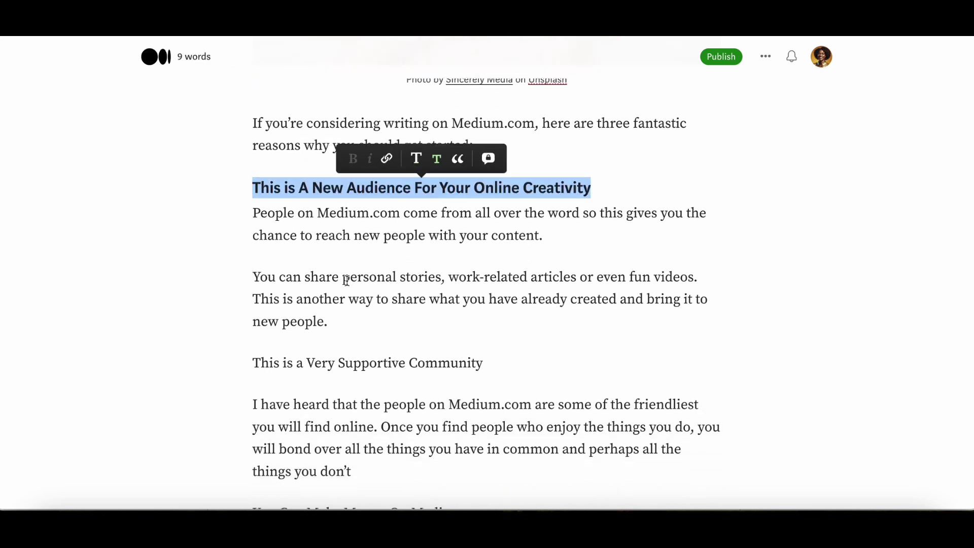
left_click_drag(252, 363, 492, 362)
left_click(371, 337)
scroll(252, 322, "down", 4)
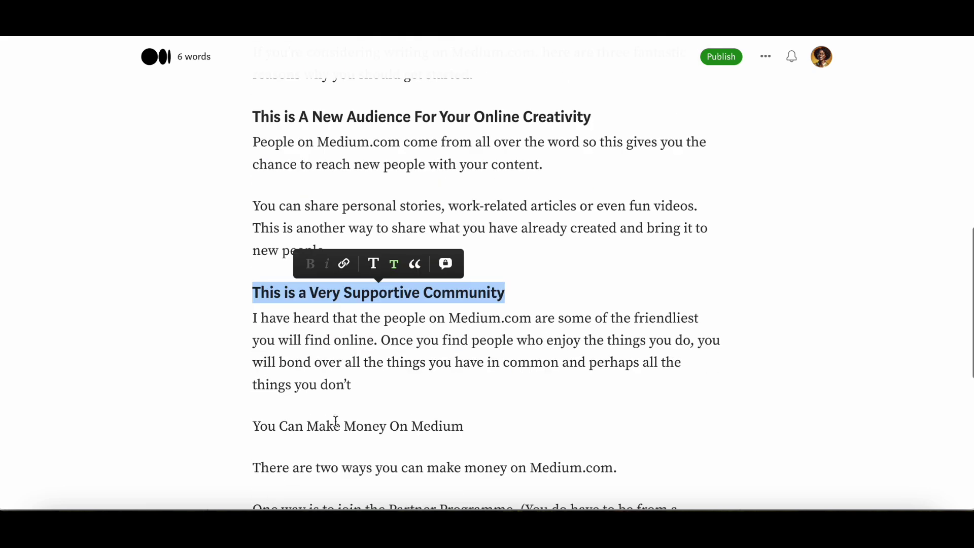
left_click_drag(252, 292, 482, 292)
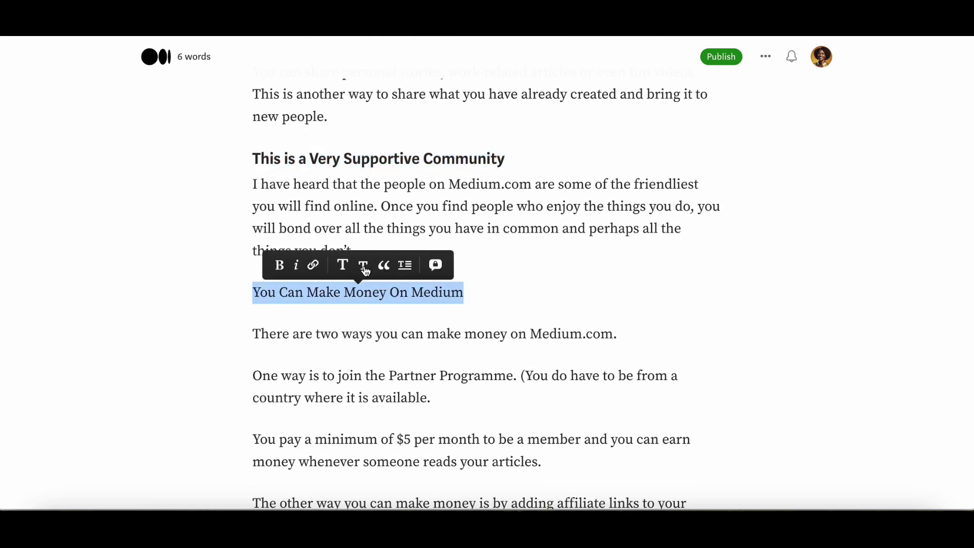
left_click(363, 268)
scroll(332, 358, "down", 5)
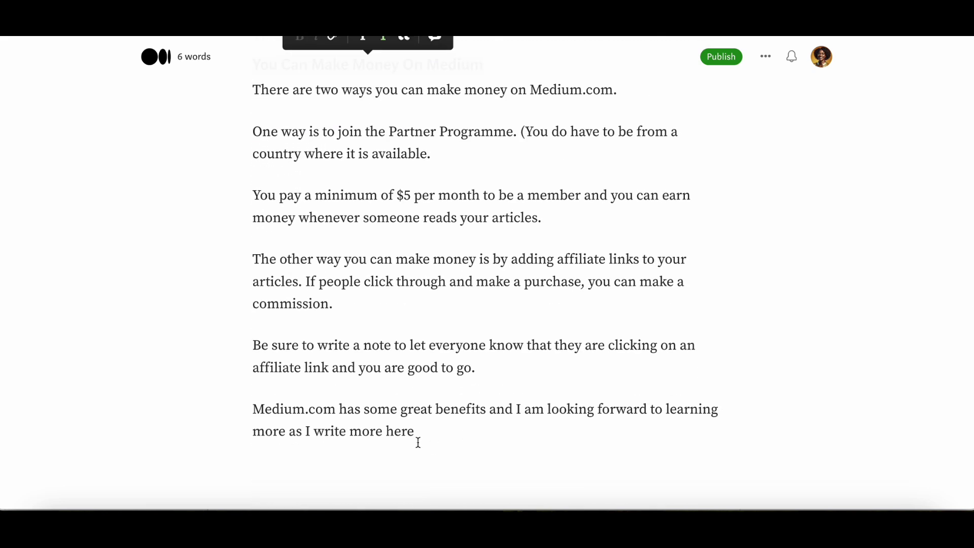
Step: End the closing sentence with a period and start a new paragraph below it
left_click(444, 429)
type(".")
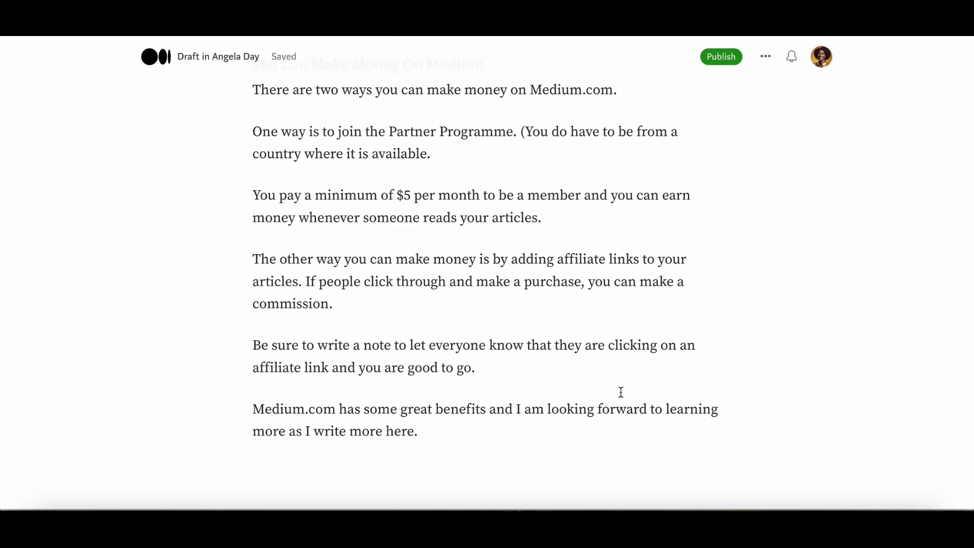
key("Return")
left_click(224, 444)
Step: Insert a section divider after the article's conclusion
left_click(400, 447)
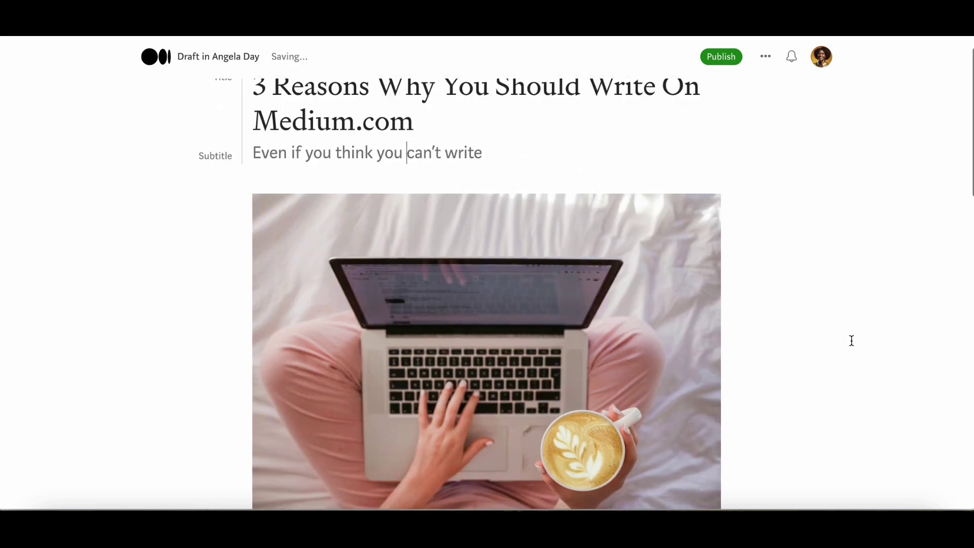
scroll(852, 340, "down", 6)
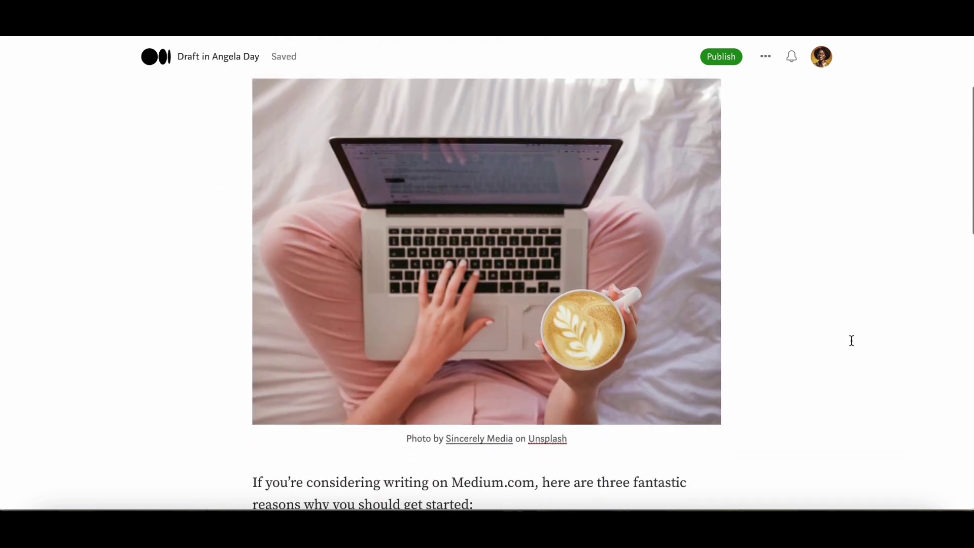
scroll(851, 340, "down", 8)
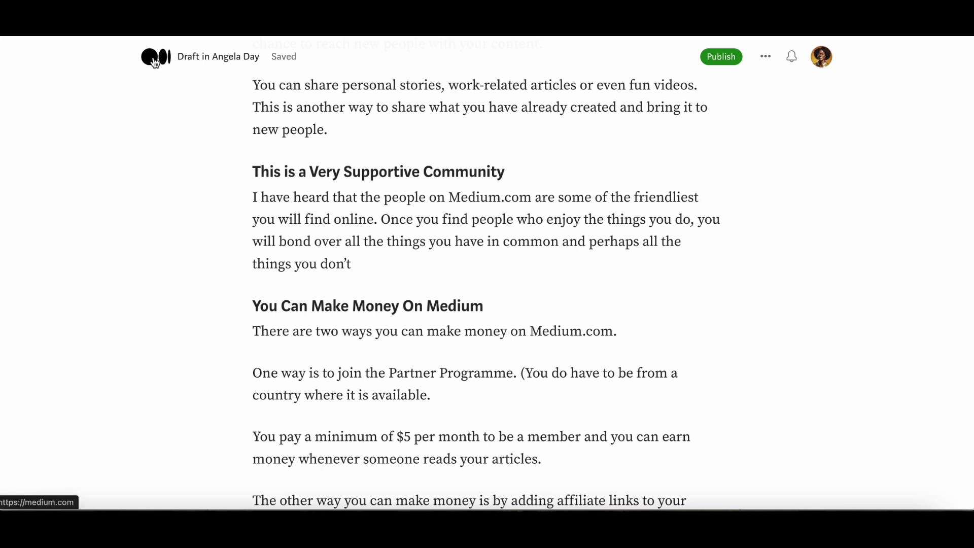
Step: Leave the editor and go to the Your stories list via the account menu
left_click(155, 62)
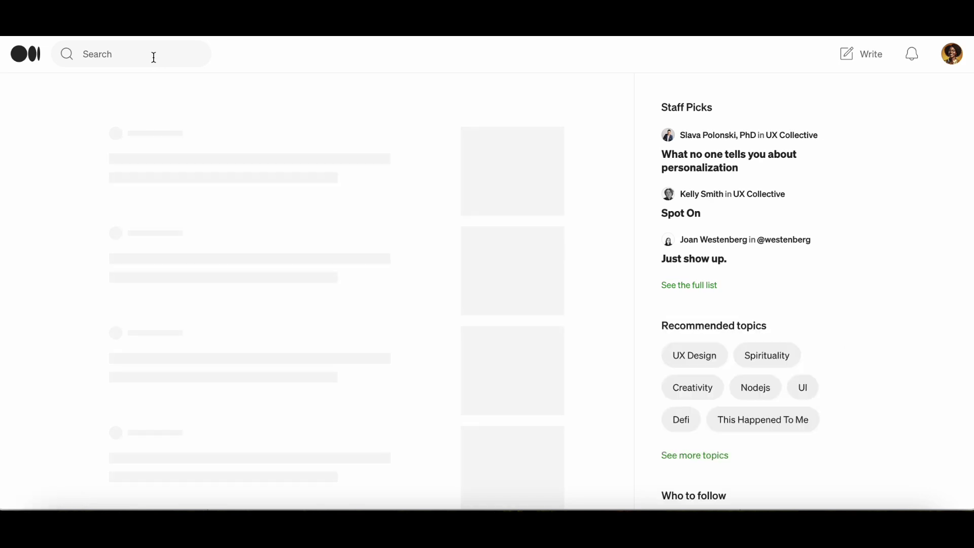
left_click(952, 54)
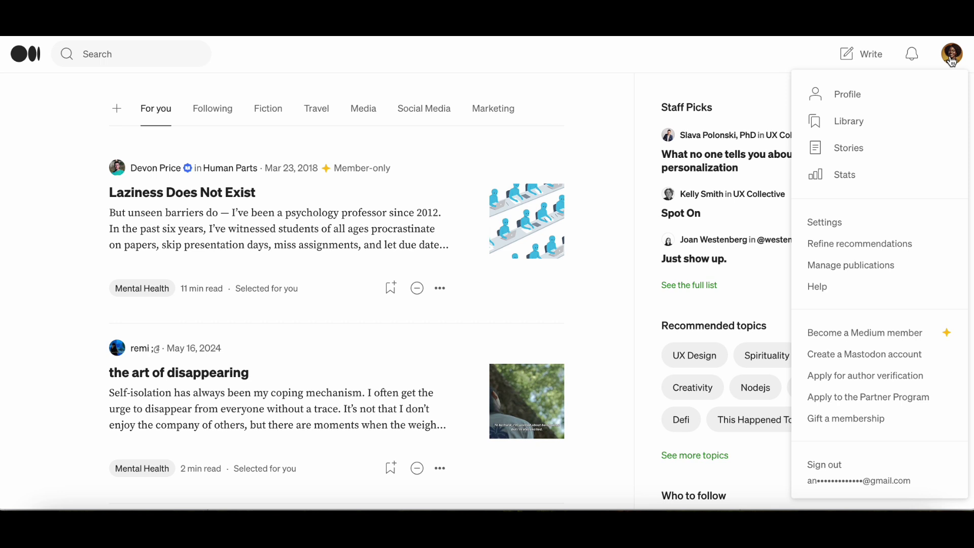
left_click(852, 148)
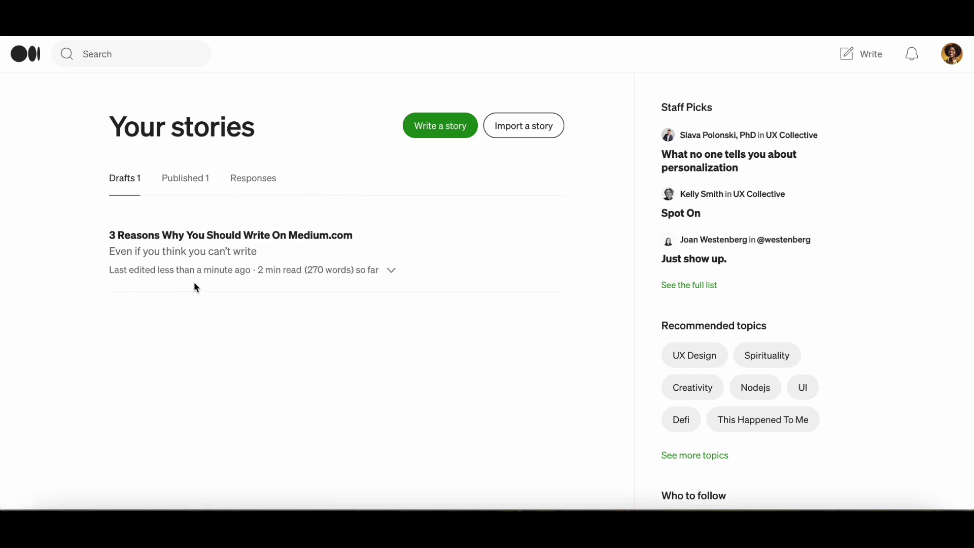
Step: Reopen the 3 Reasons draft and add an 'About Me' heading below the divider
left_click(263, 240)
scroll(318, 318, "down", 10)
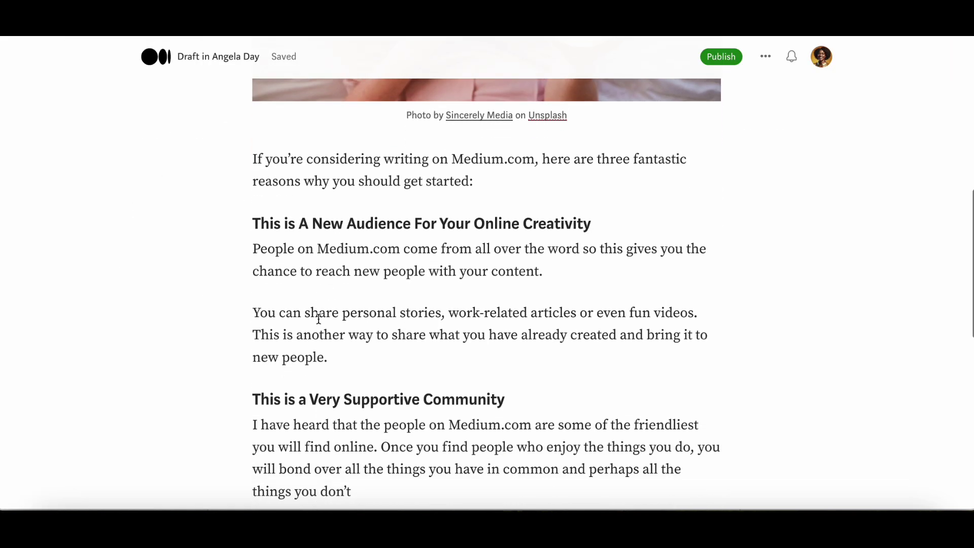
scroll(318, 318, "down", 5)
left_click(365, 428)
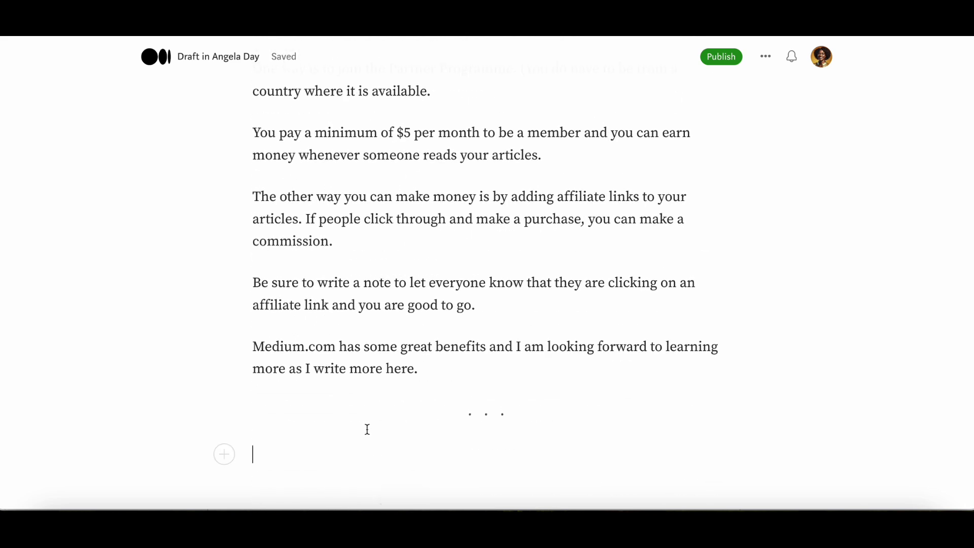
type("About Me")
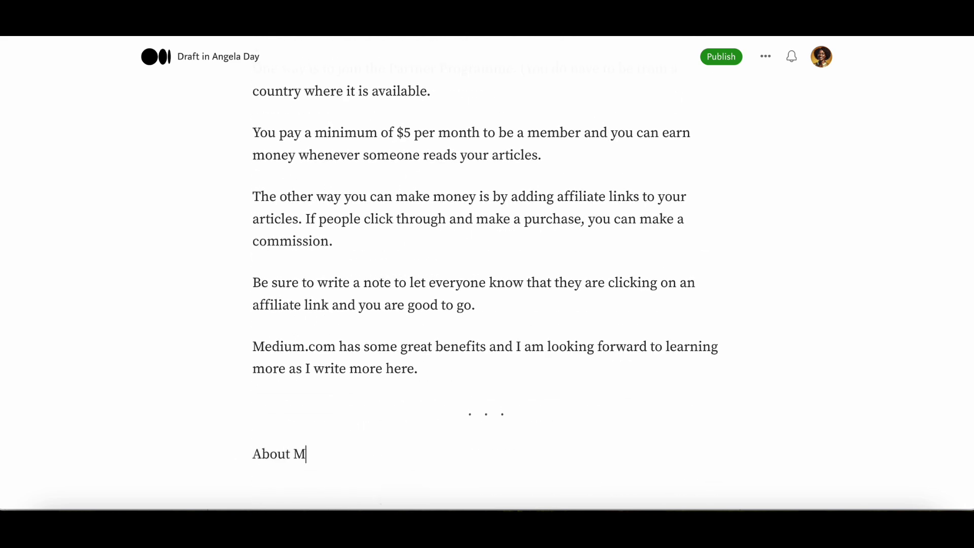
key("Return")
left_click_drag(327, 413, 245, 406)
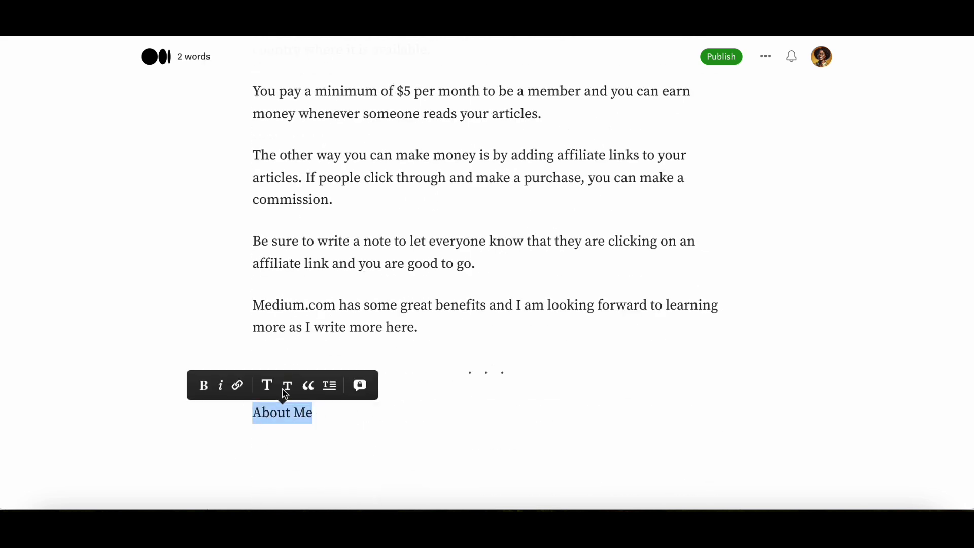
left_click(287, 383)
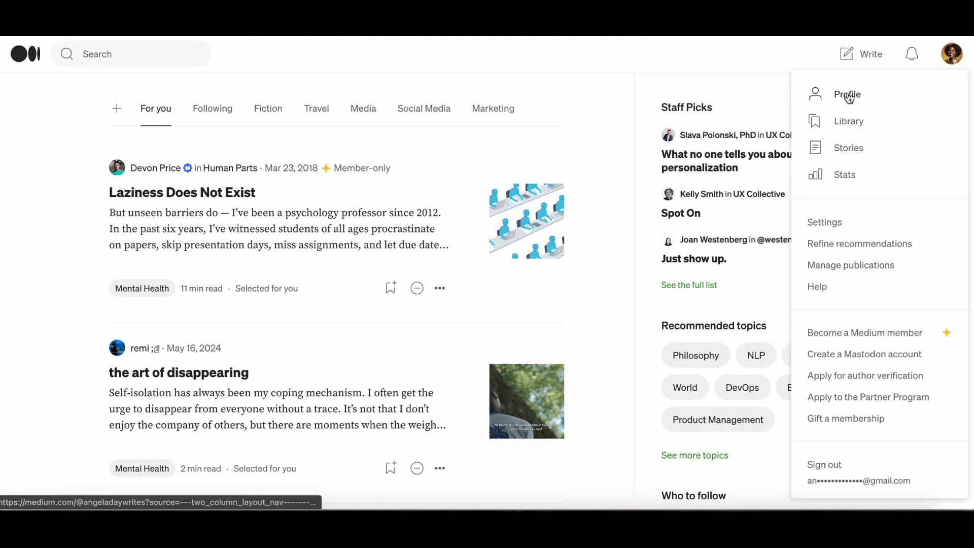
Step: Copy the About Me story's link from its sharing options on the profile
left_click(849, 95)
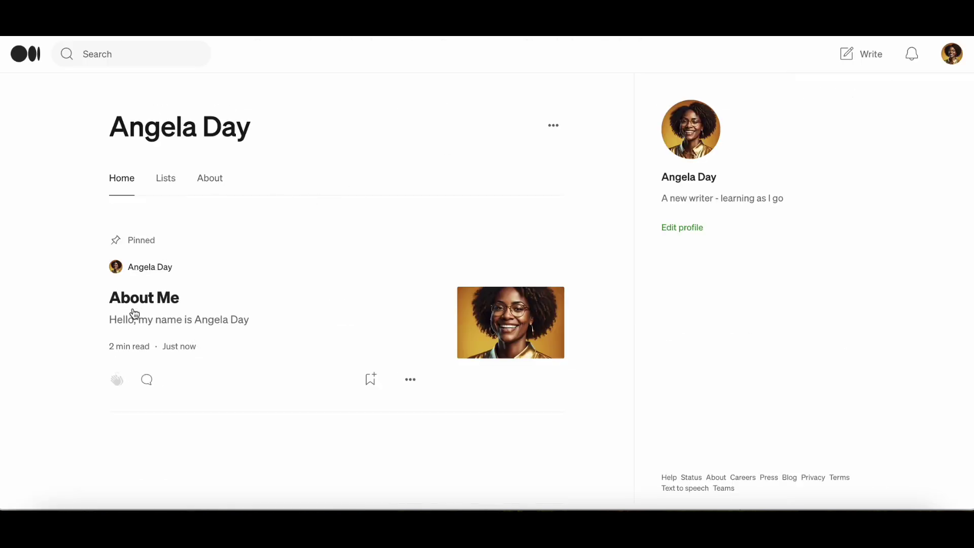
left_click(151, 307)
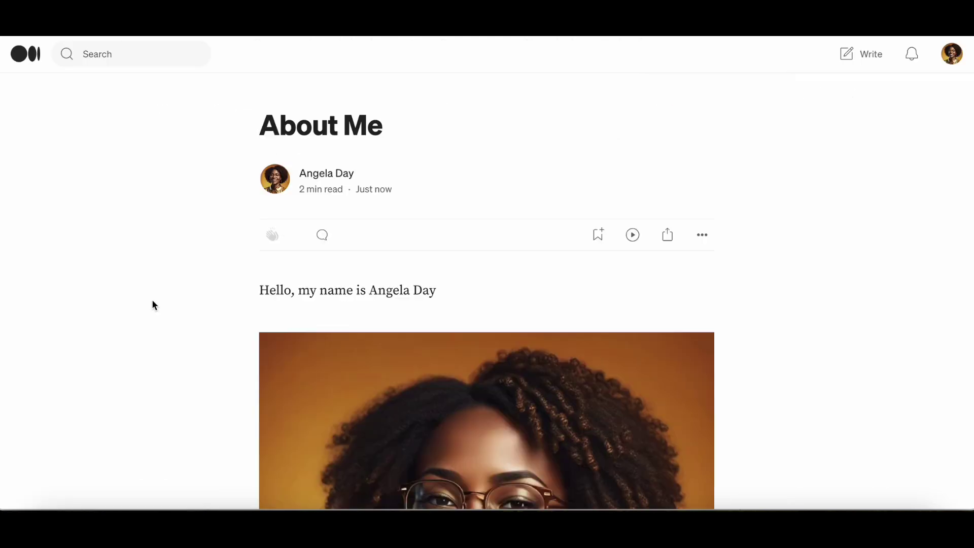
left_click(668, 235)
left_click(638, 272)
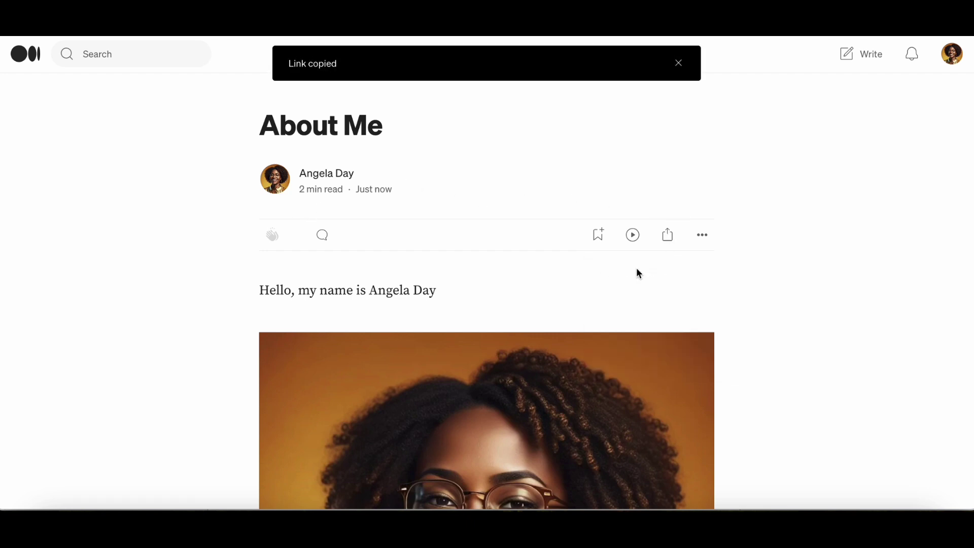
Step: Paste the About Me link under the heading in the draft as an embedded preview card
left_click(957, 60)
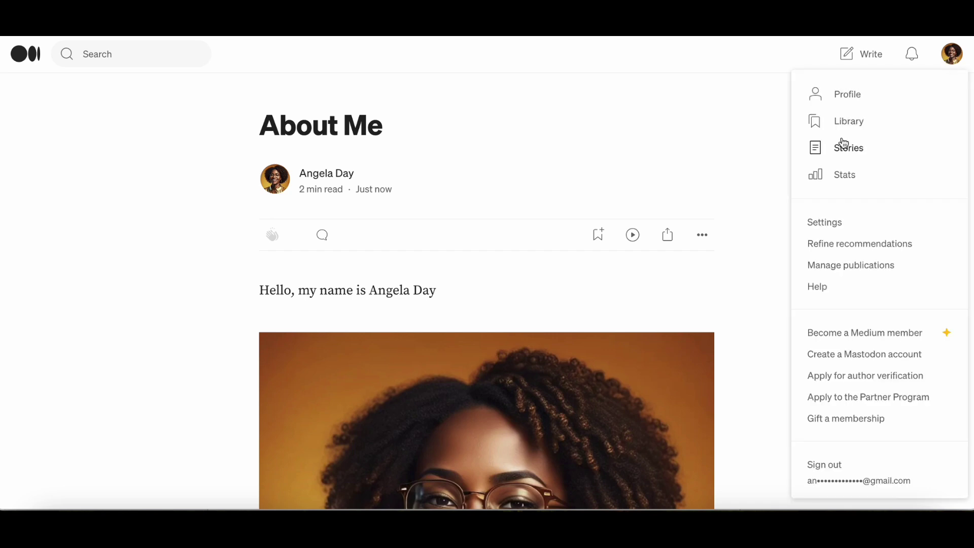
left_click(843, 146)
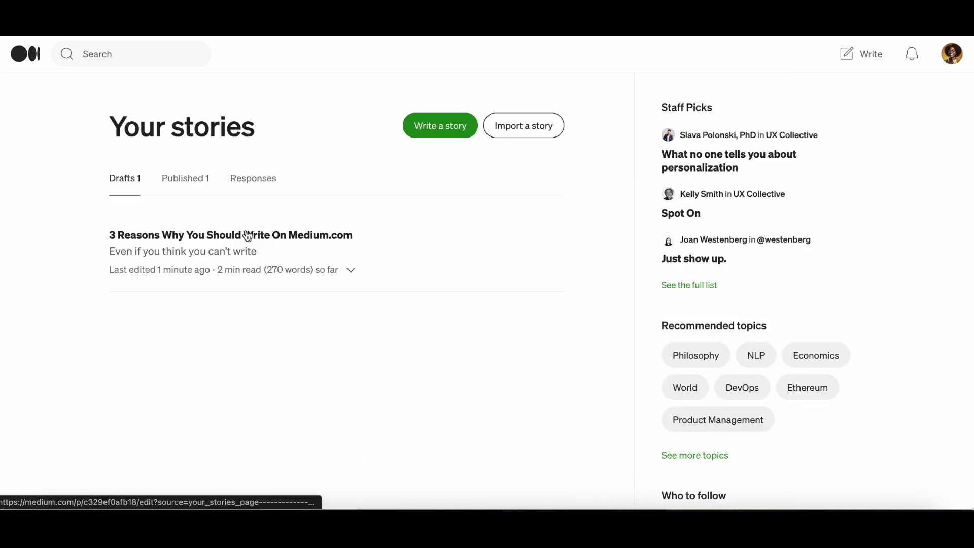
left_click(234, 234)
scroll(384, 312, "down", 3)
scroll(384, 312, "down", 10)
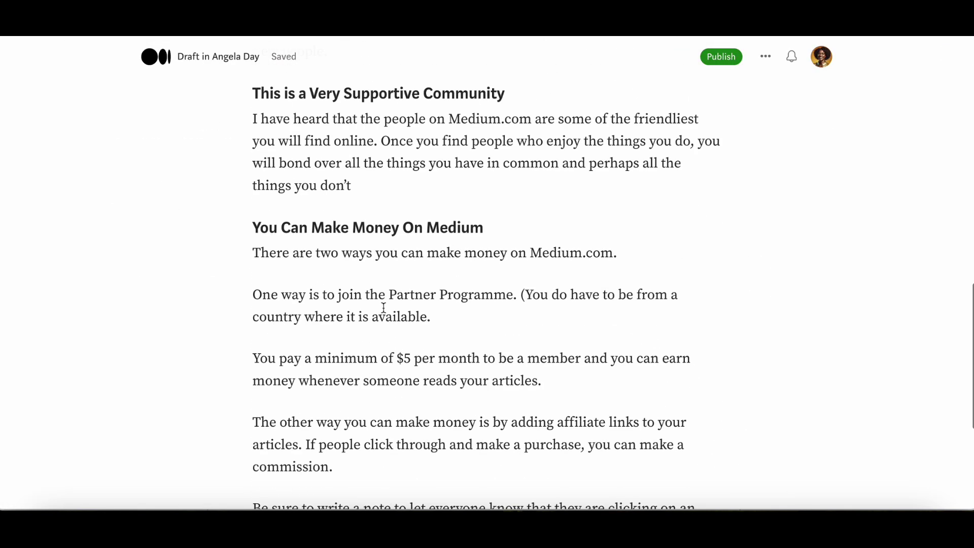
left_click(272, 453)
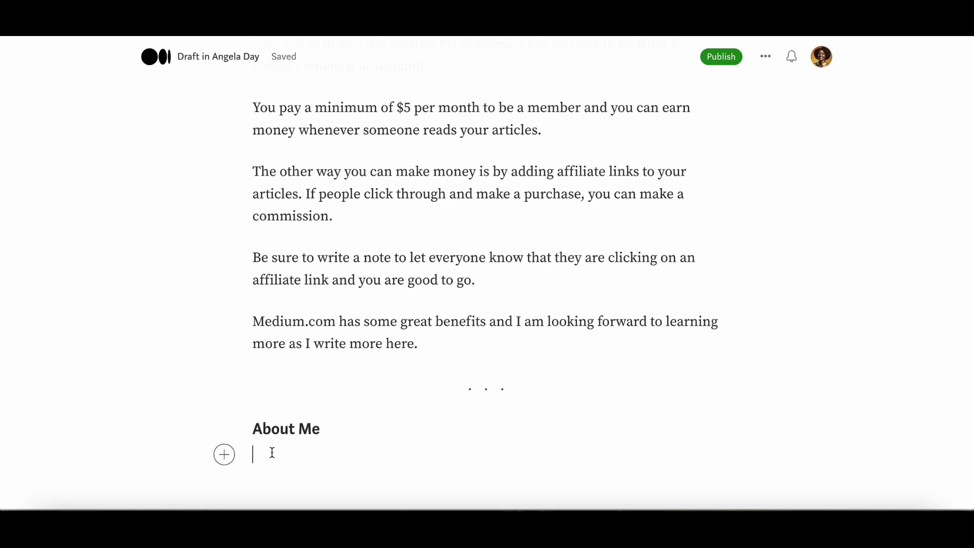
right_click(272, 452)
left_click(300, 377)
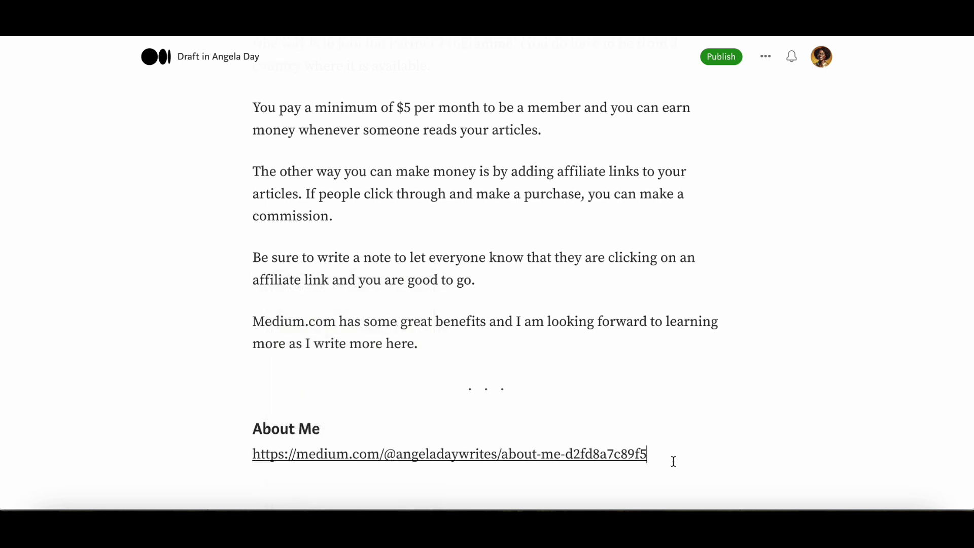
key("Return")
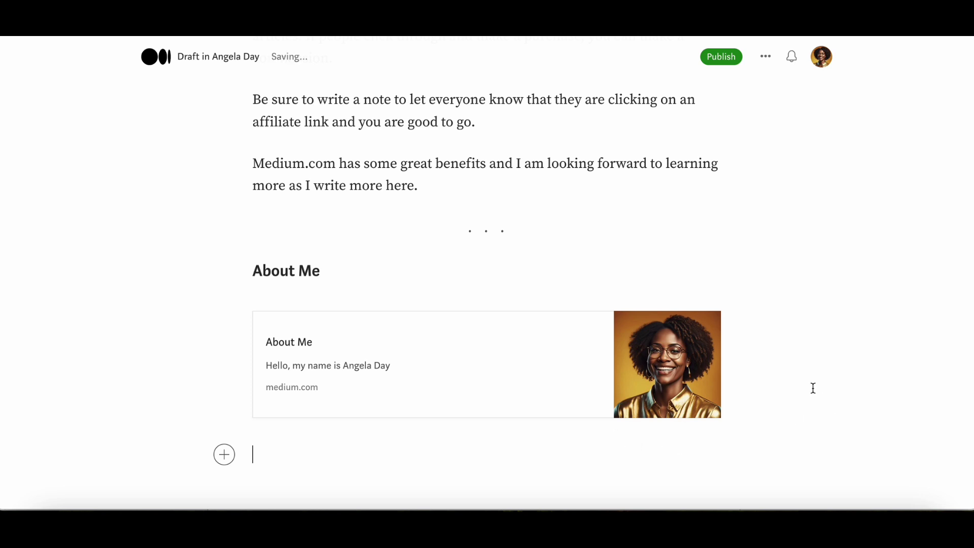
key("ctrl+Home")
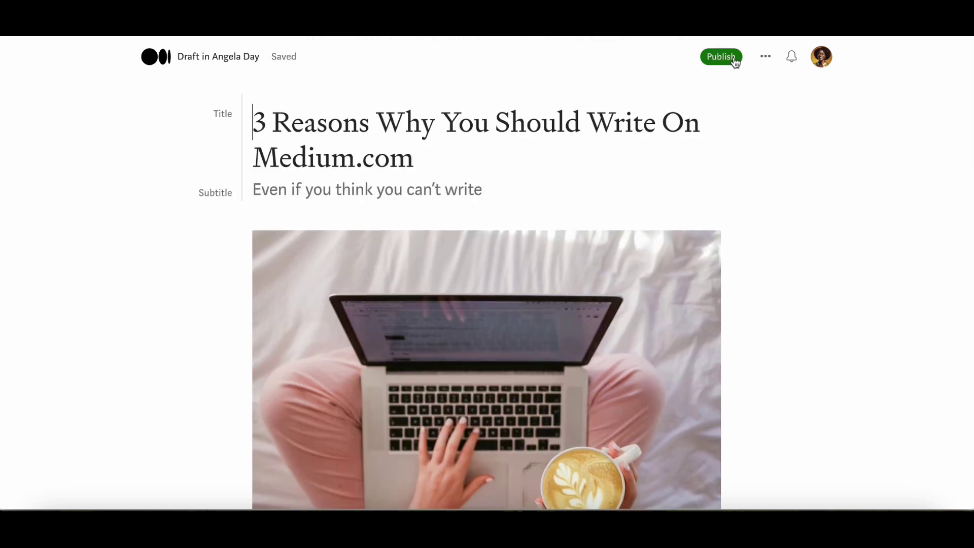
Step: Add topics medium, make money on medium, make money writing, make money from home, new writer
left_click(721, 56)
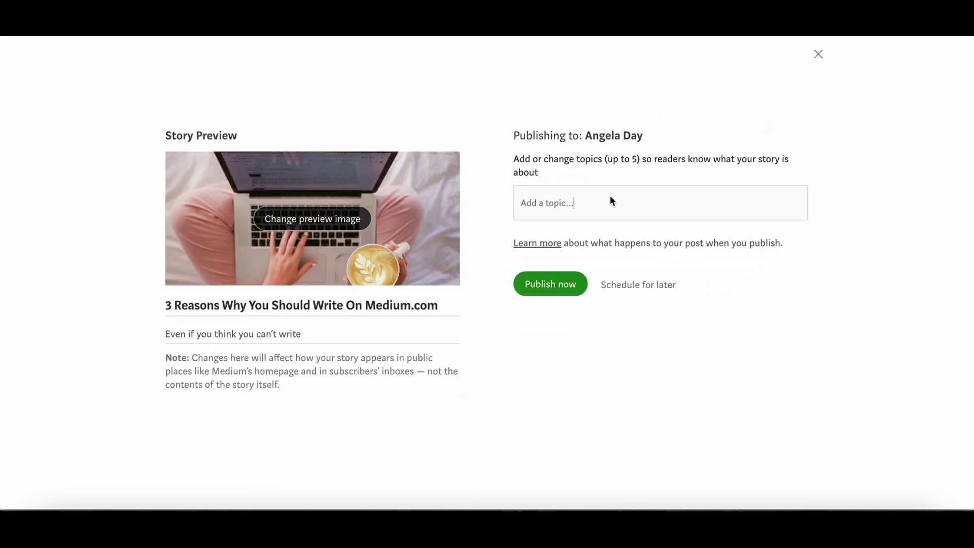
type("medium")
key("Return")
type("make money on medium")
key("Return")
type("make money writing")
key("Return")
type("make money from home")
key("Return")
type("new writ")
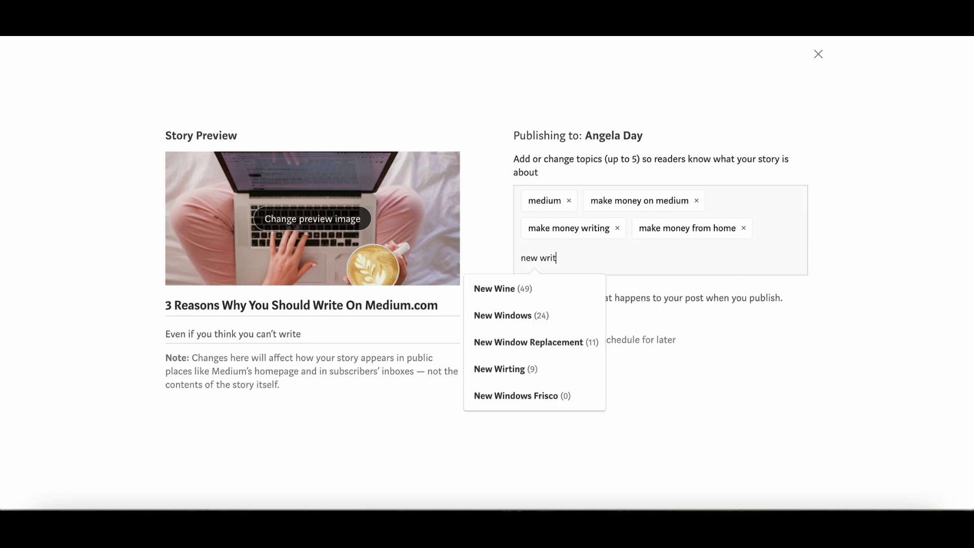
type("er")
key("Return")
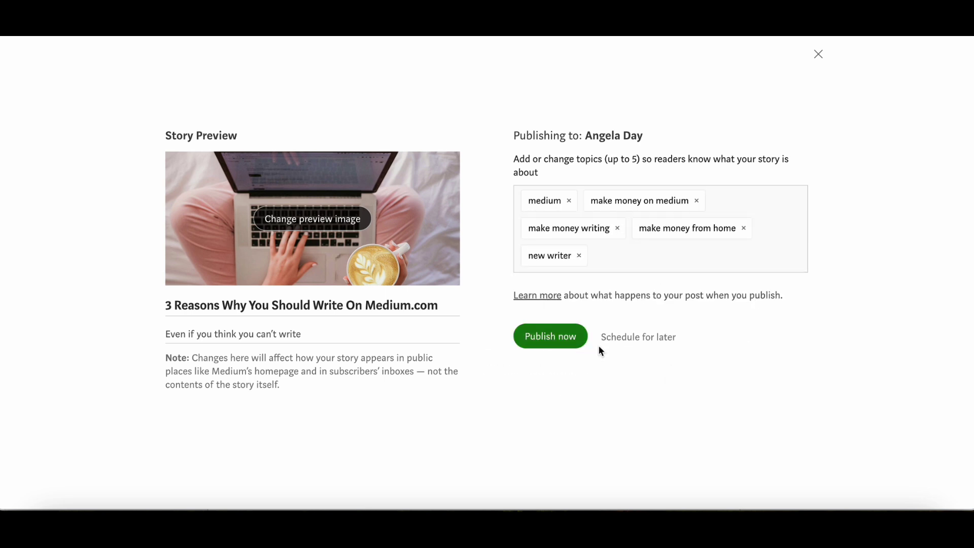
Step: Try the Schedule for later date picker, then close the publish options without publishing
left_click(666, 339)
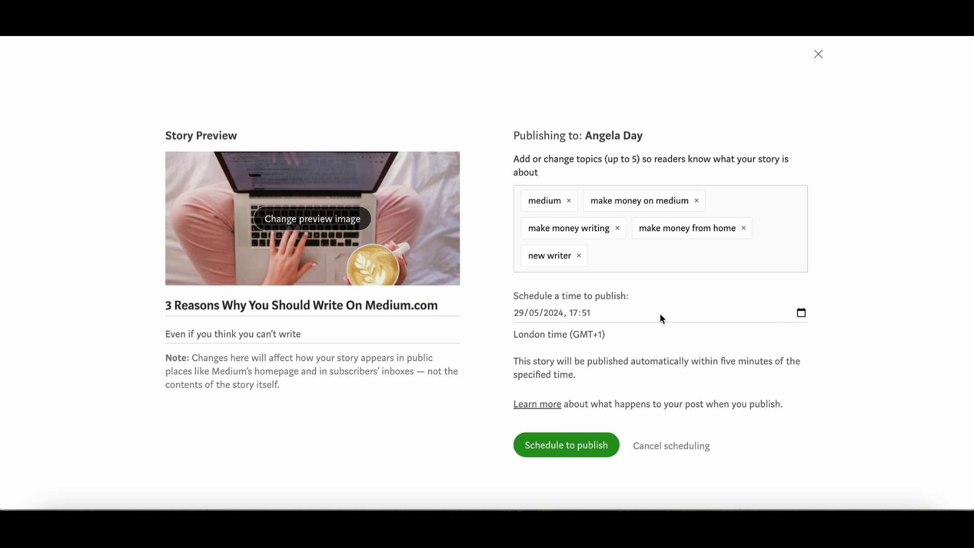
left_click(801, 313)
scroll(856, 405, "down", 1)
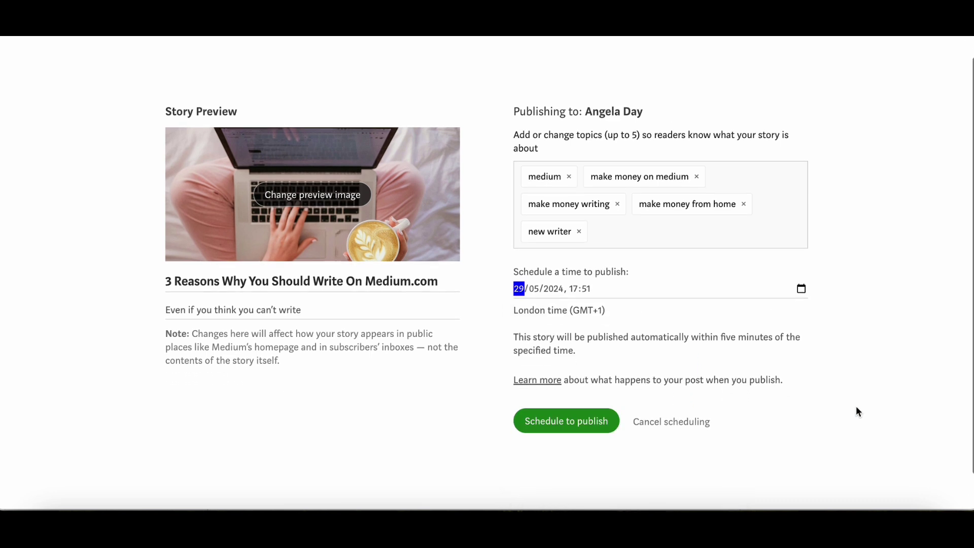
left_click(801, 262)
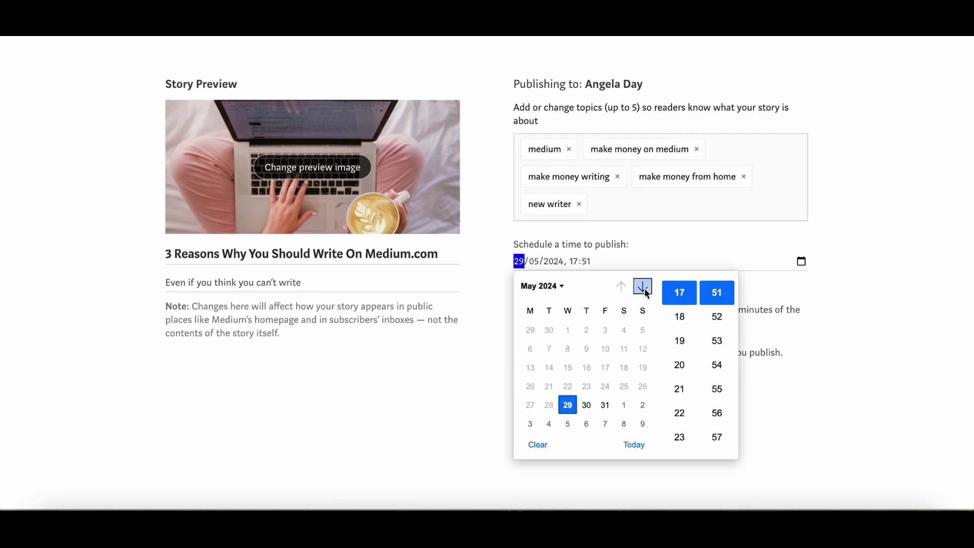
left_click(836, 315)
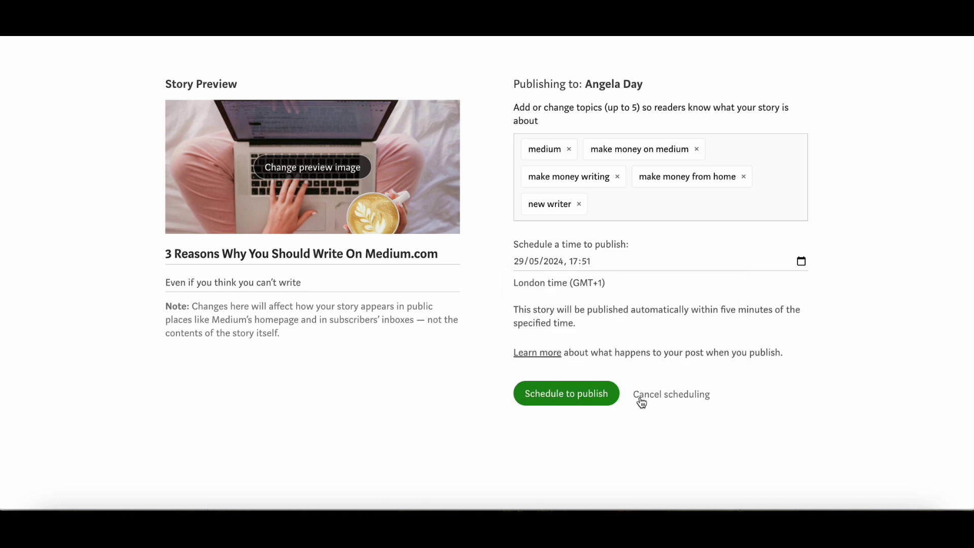
scroll(807, 340, "up", 1)
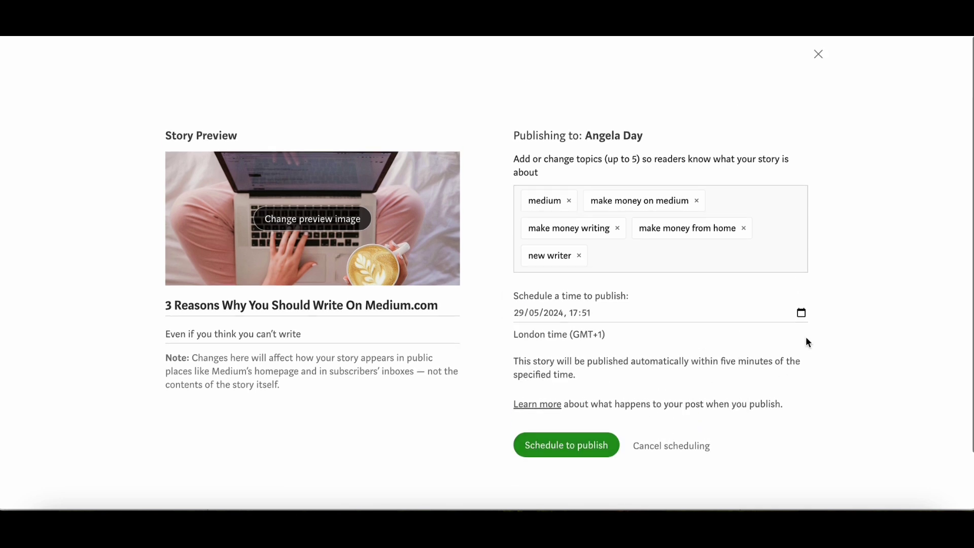
left_click(818, 56)
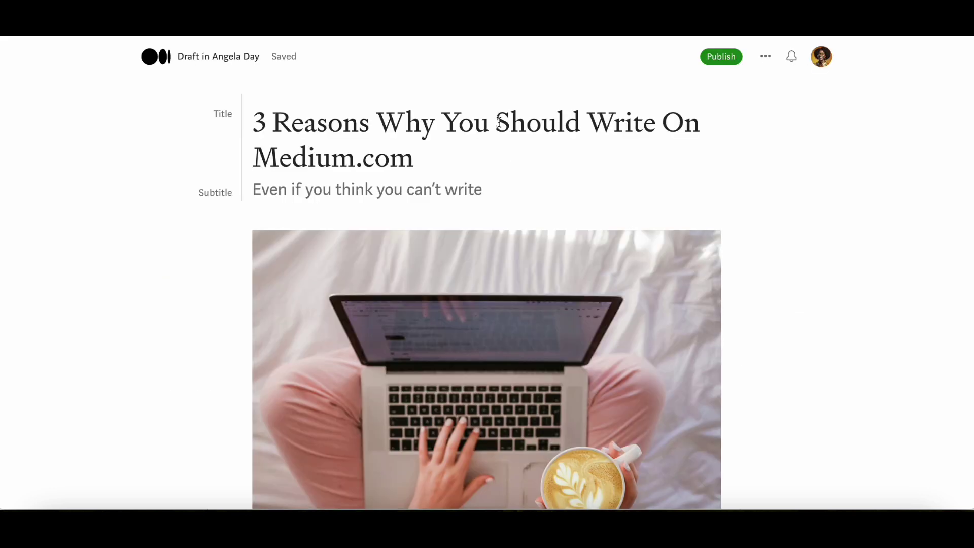
scroll(774, 293, "down", 9)
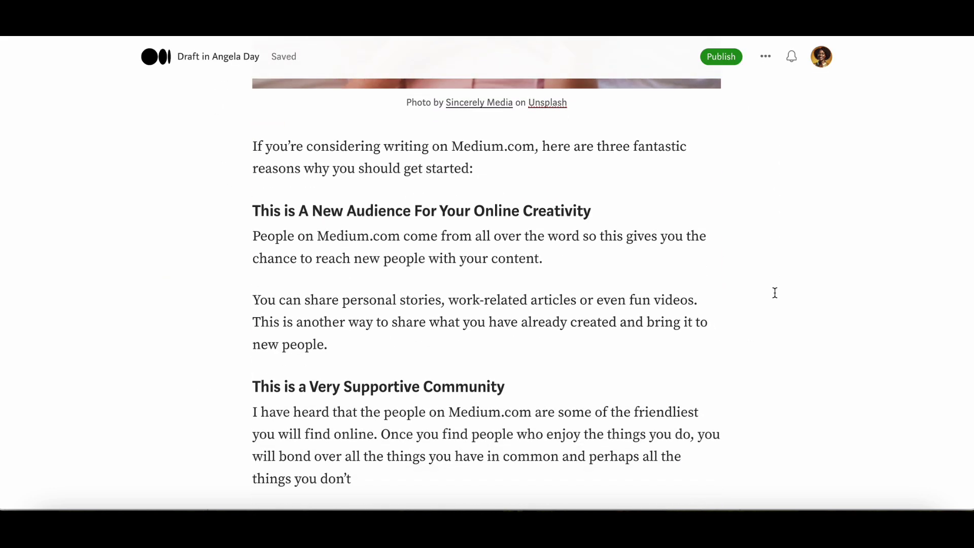
Step: Publish the 3 Reasons story now and dismiss the 'Your story is published!' prompt
scroll(242, 295, "down", 1)
scroll(246, 334, "down", 8)
scroll(832, 446, "down", 3)
scroll(791, 315, "up", 3)
left_click(721, 56)
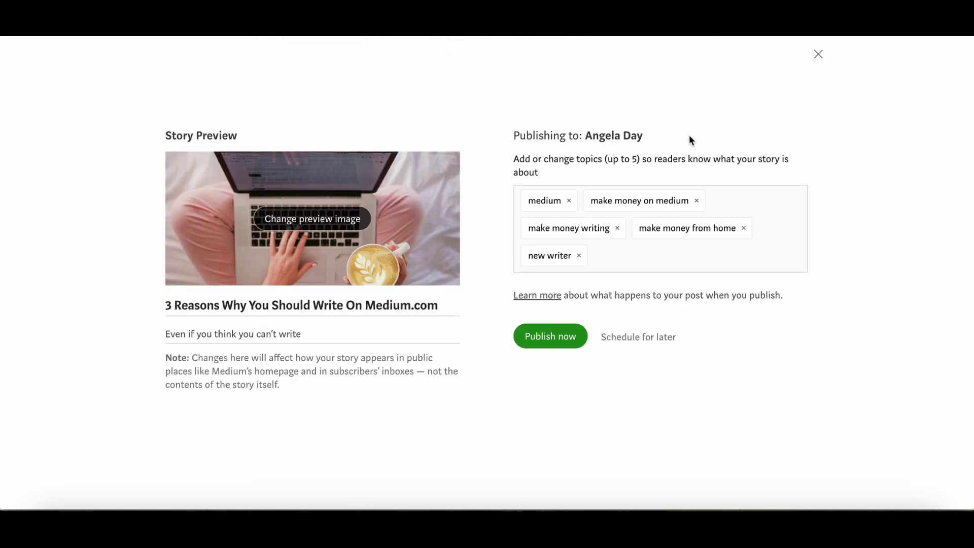
left_click(530, 340)
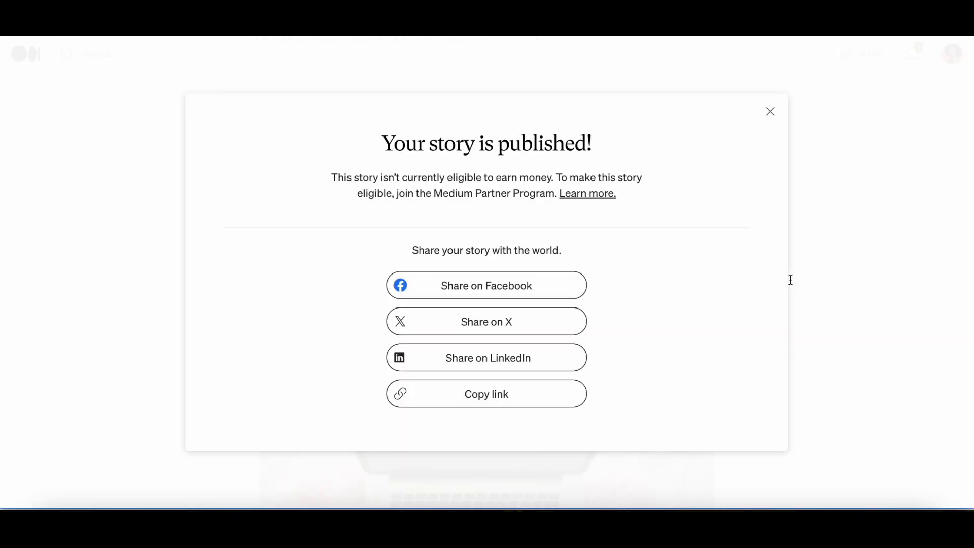
left_click(770, 112)
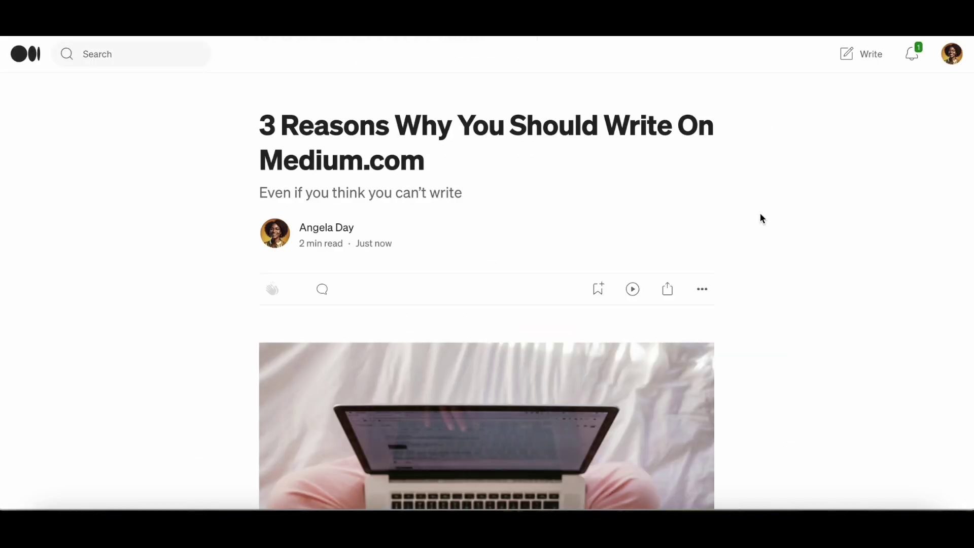
Step: Open the author profile, check notifications, and open About Me from the clap notification
left_click(946, 57)
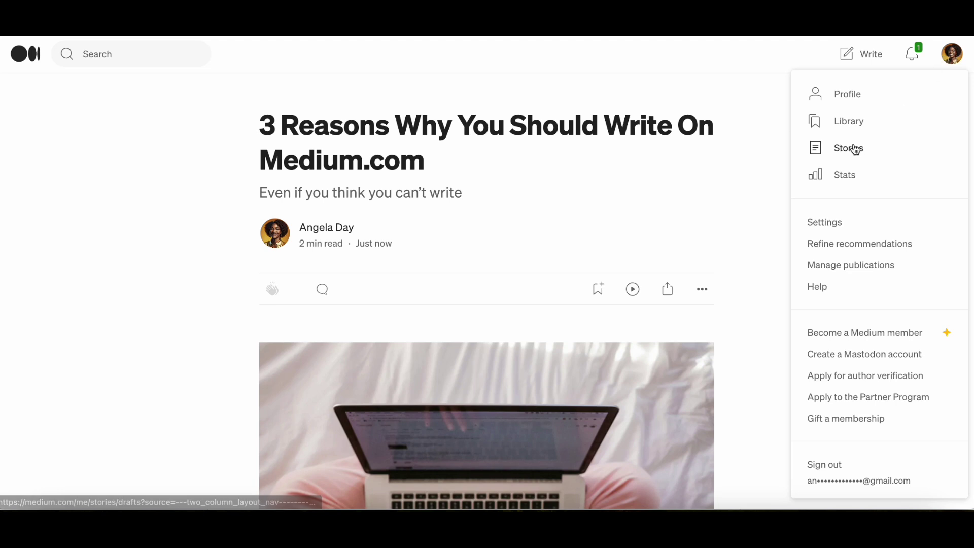
left_click(855, 95)
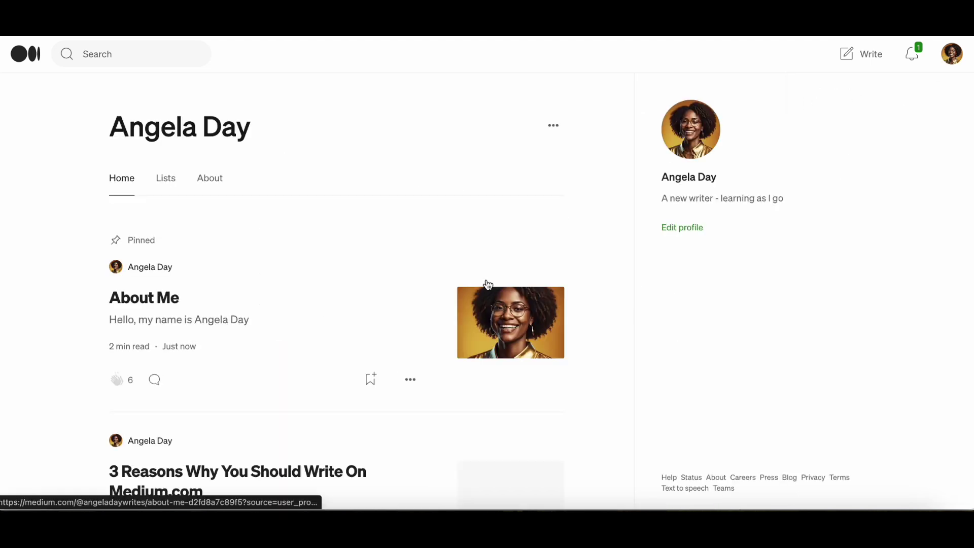
scroll(318, 299, "down", 2)
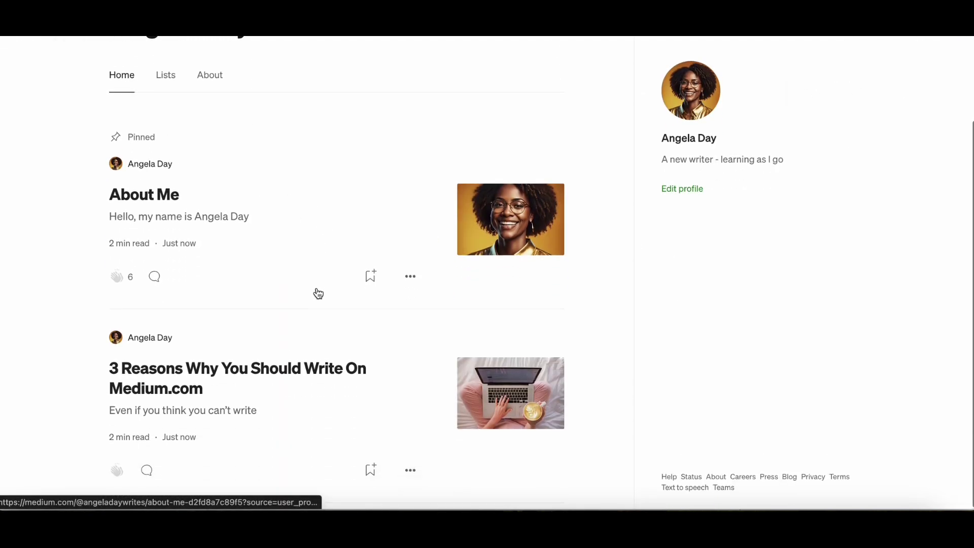
scroll(463, 445, "up", 2)
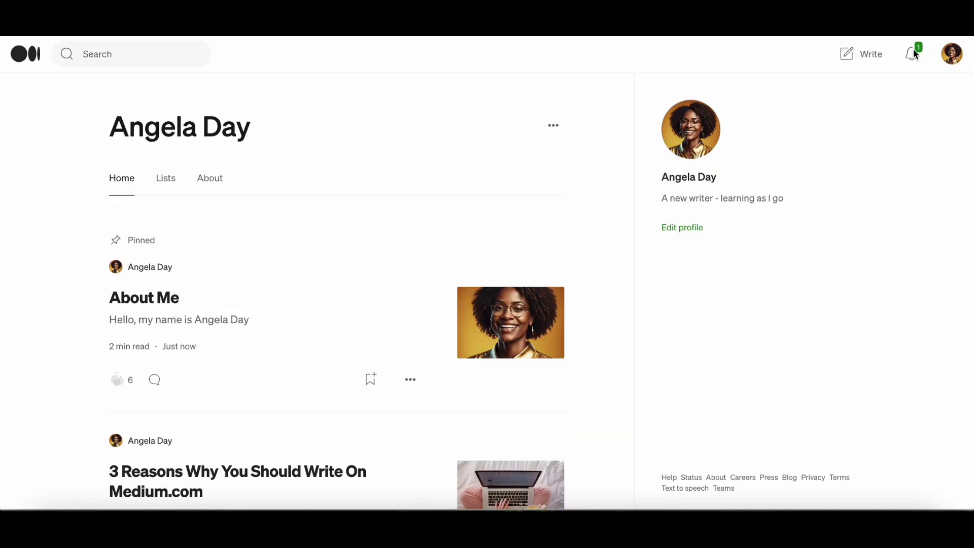
left_click(913, 53)
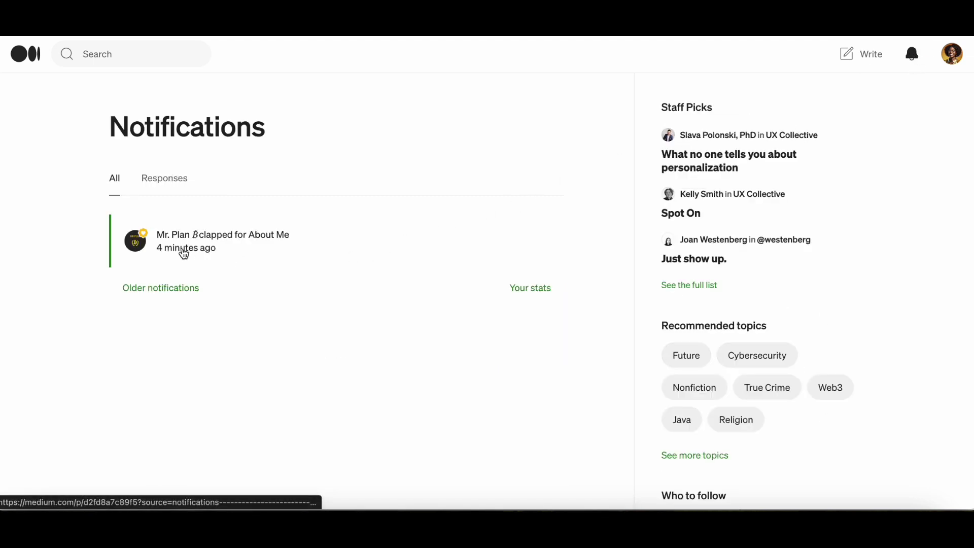
left_click(221, 240)
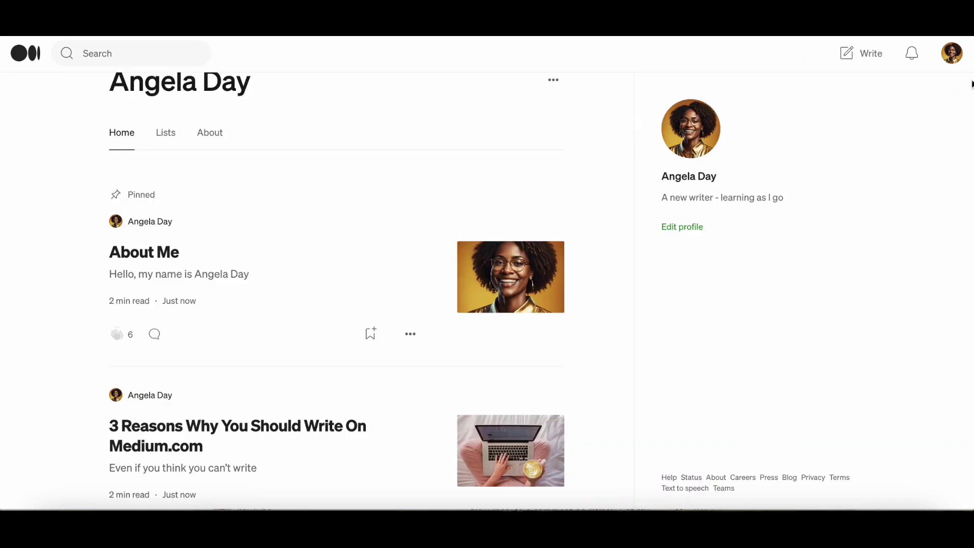
Step: Open the membership plans, switch to monthly prices, and review the $5 Member checkout
left_click(953, 54)
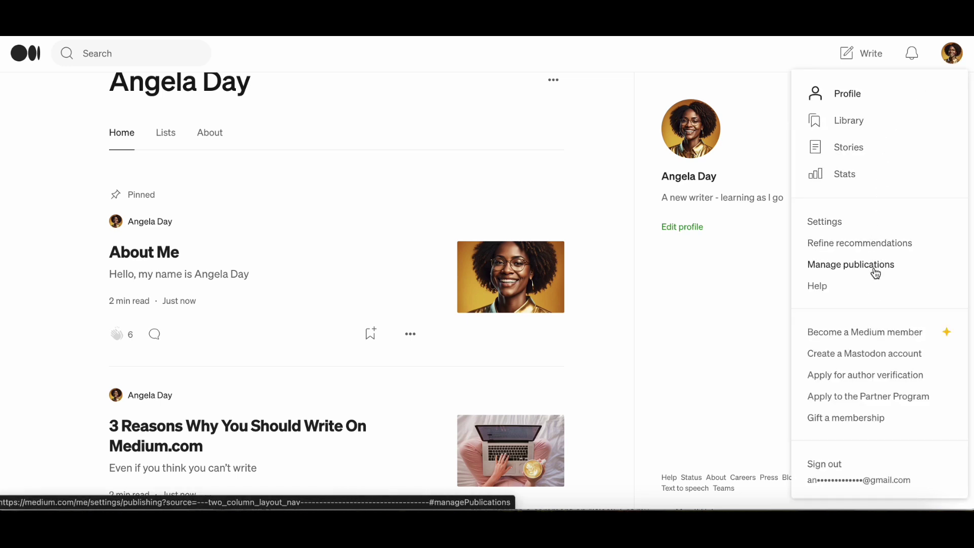
left_click(879, 332)
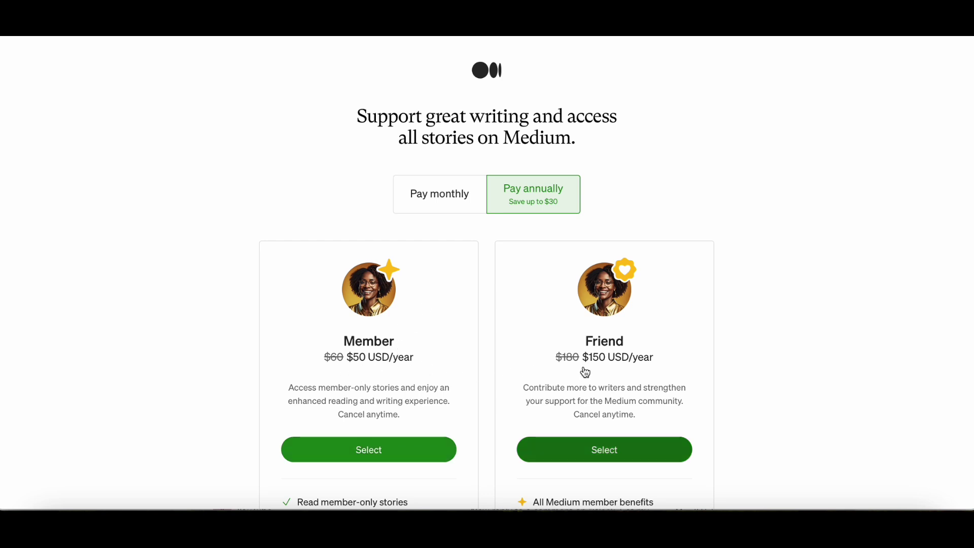
left_click(452, 195)
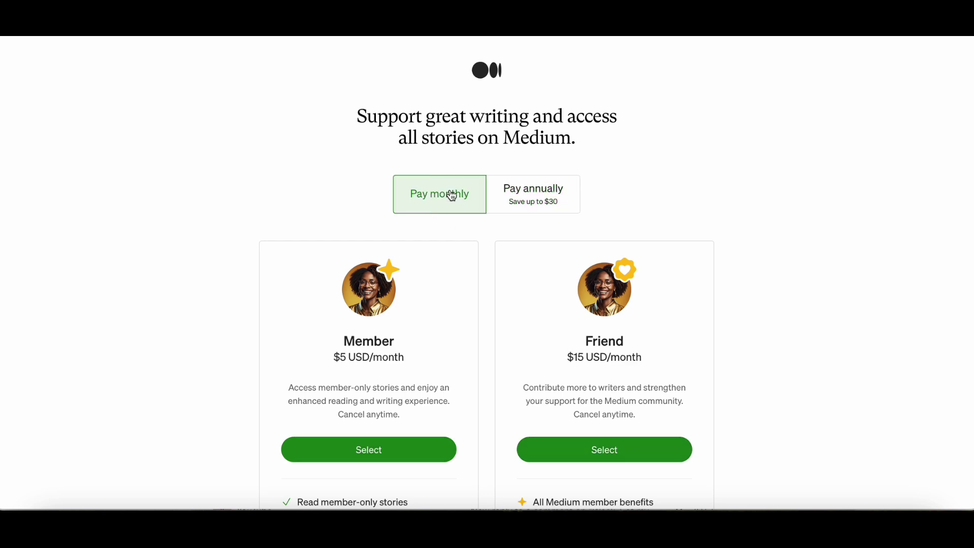
scroll(431, 358, "down", 2)
scroll(432, 357, "down", 4)
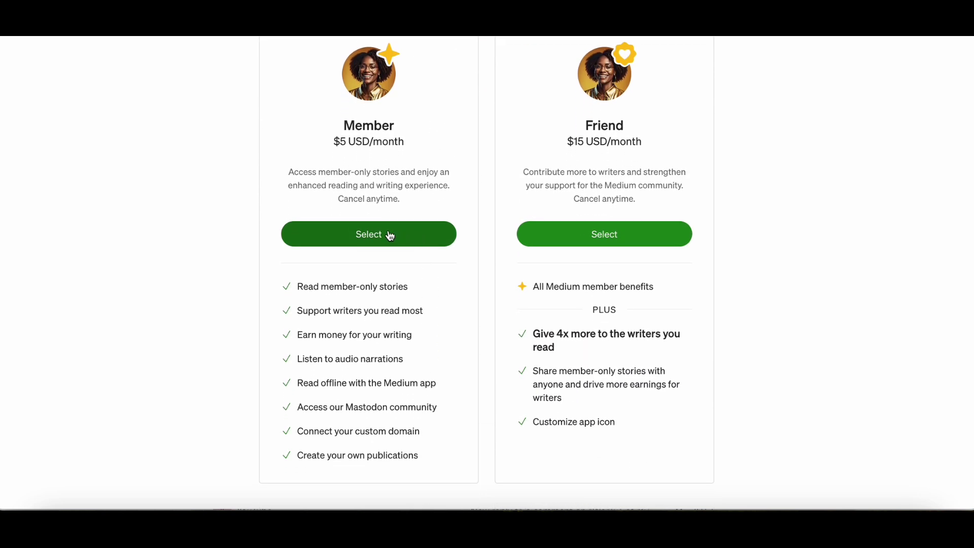
left_click(389, 235)
left_click(363, 239)
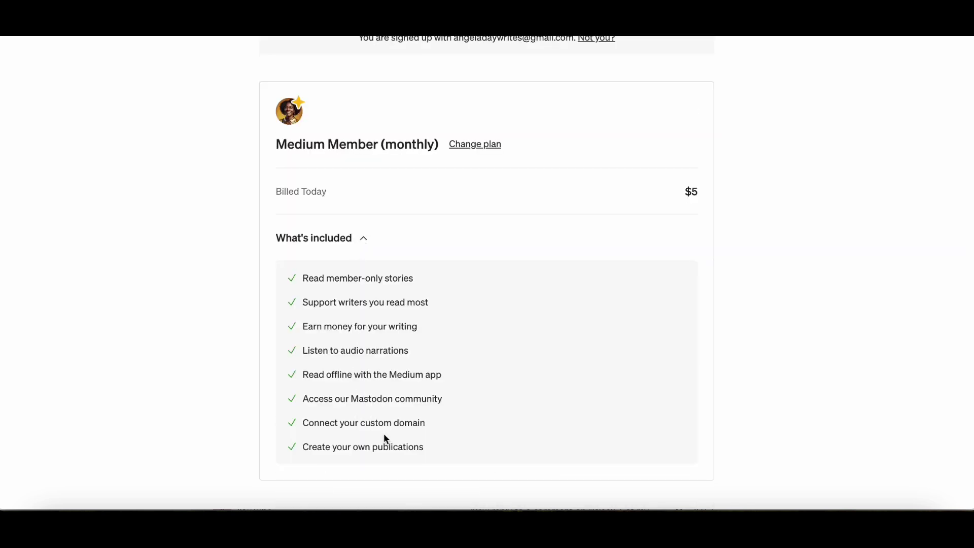
scroll(502, 446, "down", 4)
scroll(504, 445, "down", 5)
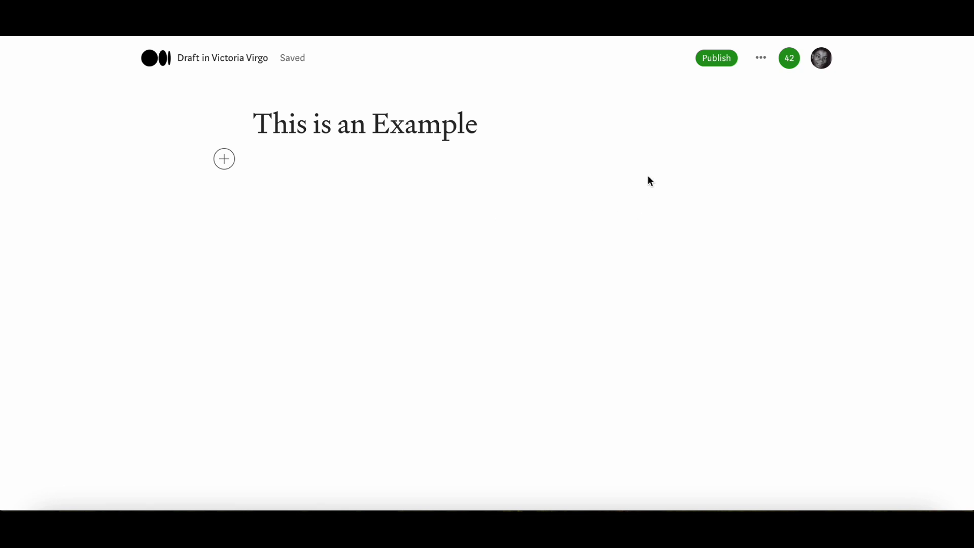
Step: Publish the example story with email-to-subscribers toggled off and back on, sending it now
left_click(719, 60)
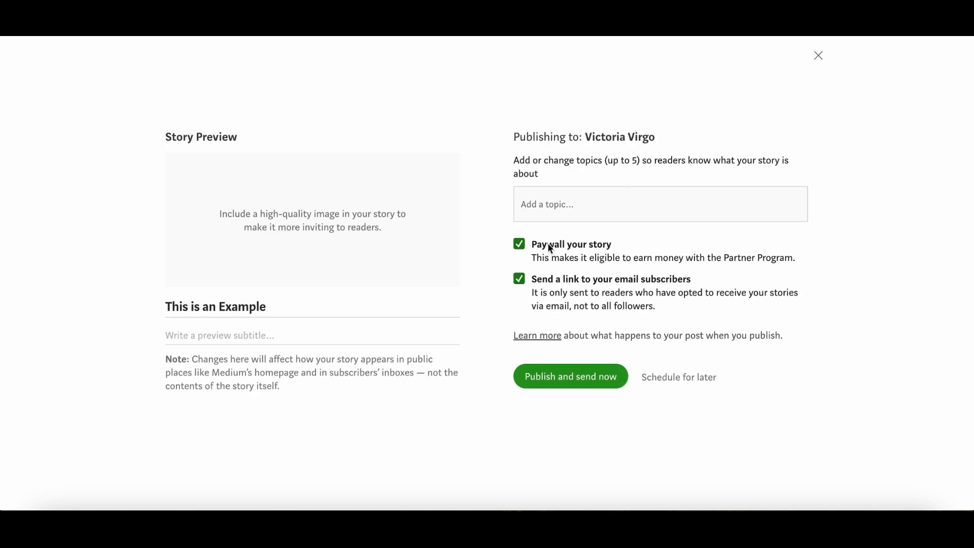
left_click(522, 281)
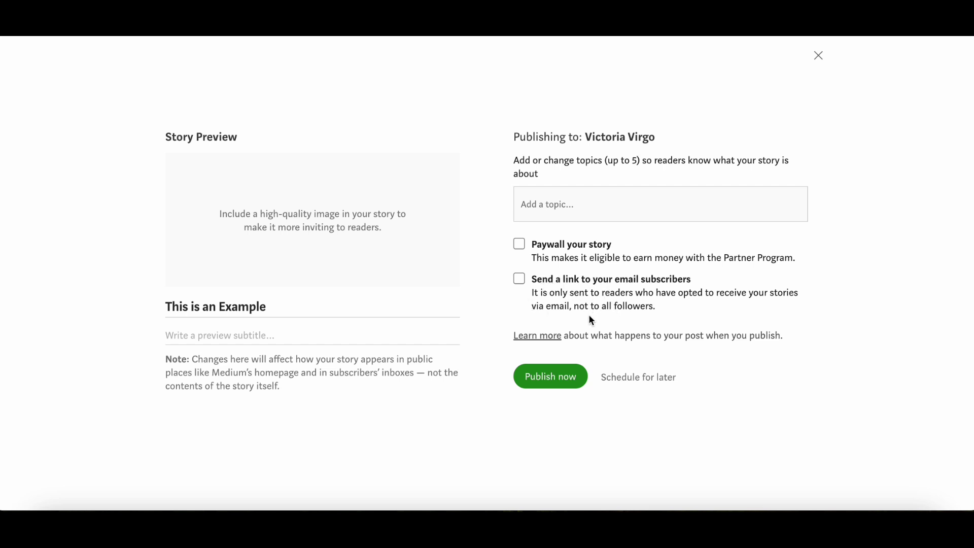
left_click(519, 280)
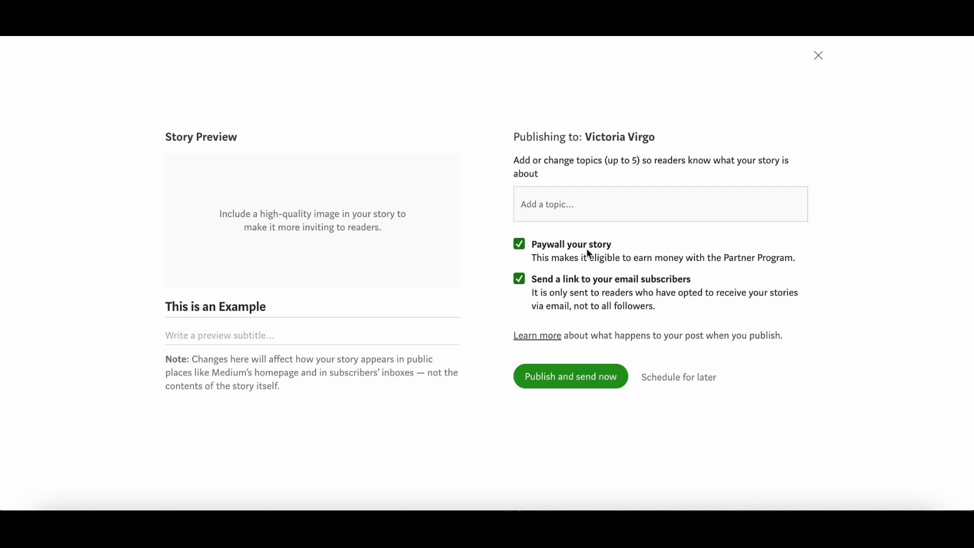
left_click(583, 376)
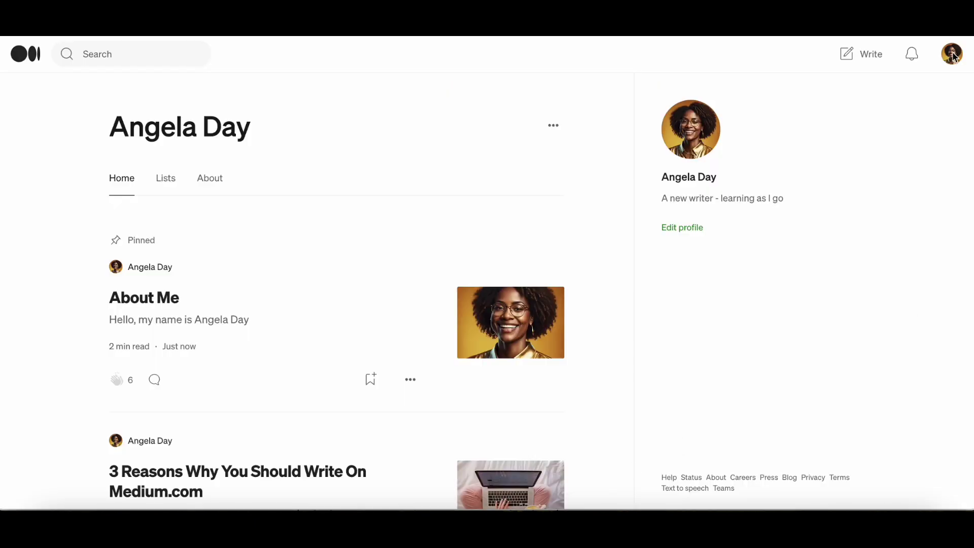
Step: Go to the Partner Program page from the account menu and click Apply now
left_click(954, 58)
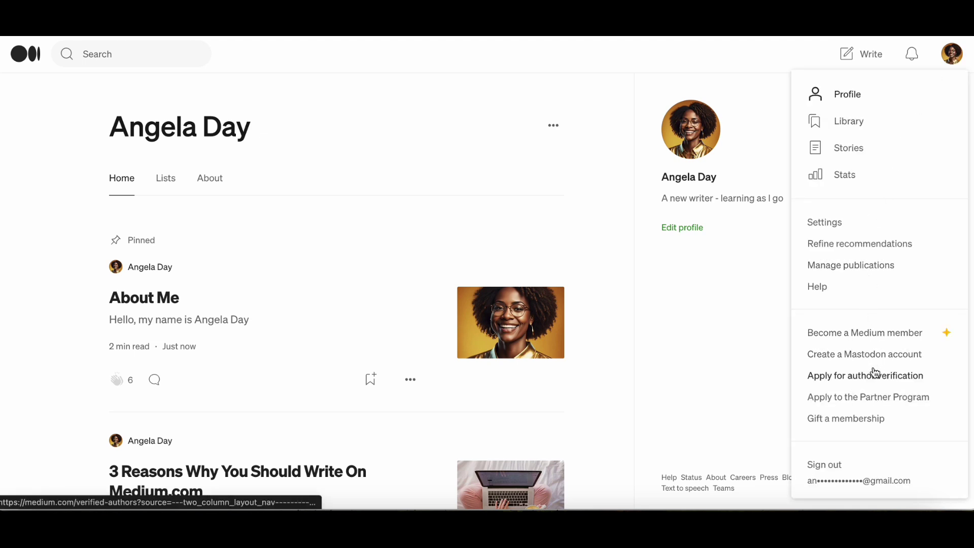
left_click(866, 401)
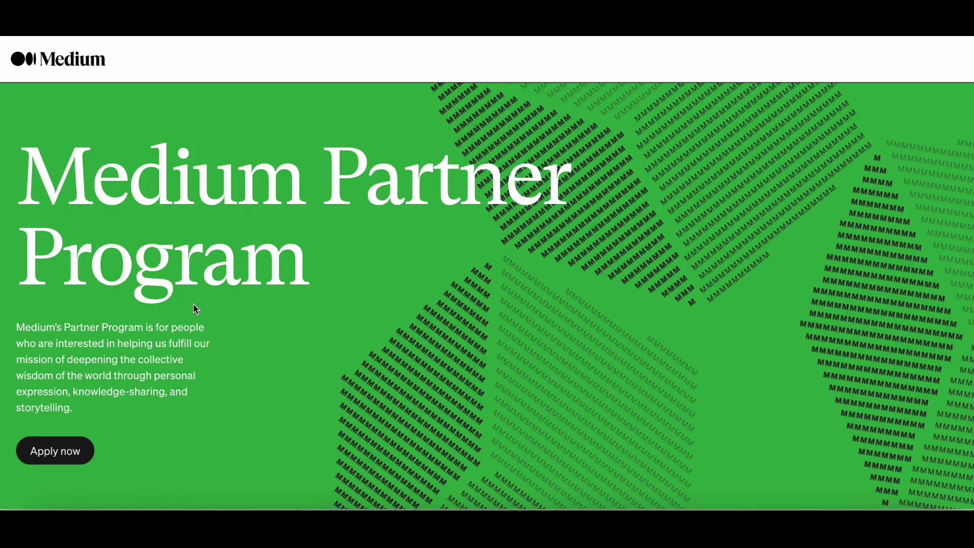
scroll(196, 310, "down", 3)
scroll(196, 309, "down", 8)
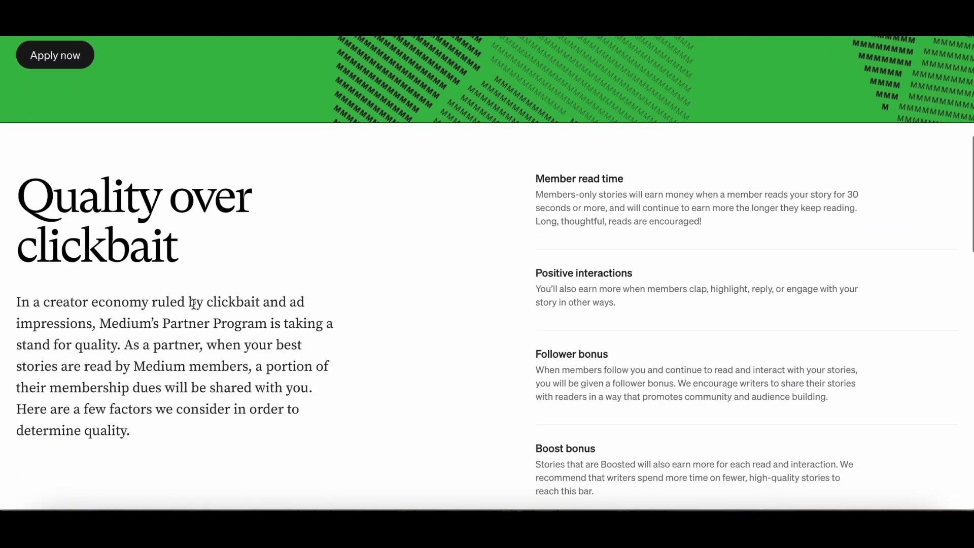
scroll(343, 385, "down", 6)
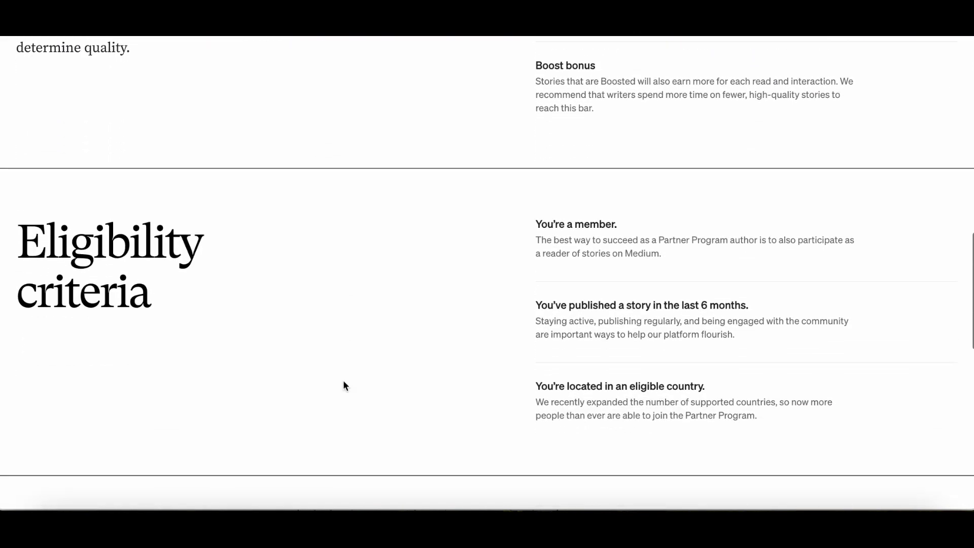
scroll(516, 245, "down", 1)
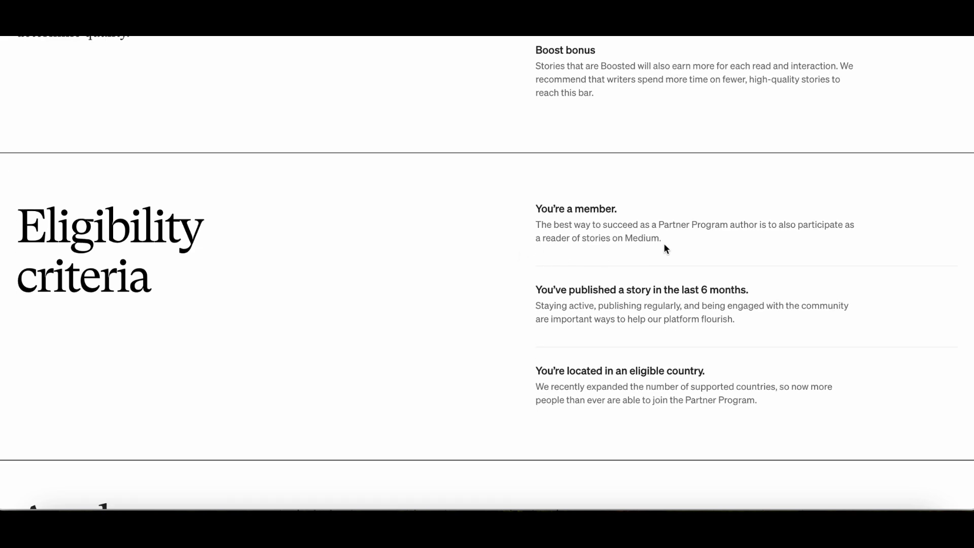
scroll(893, 324, "down", 5)
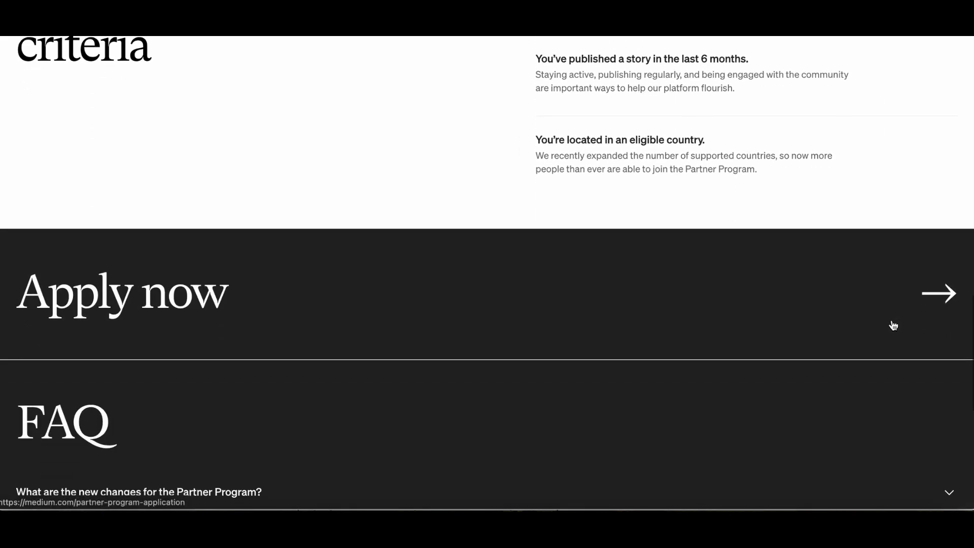
left_click(893, 327)
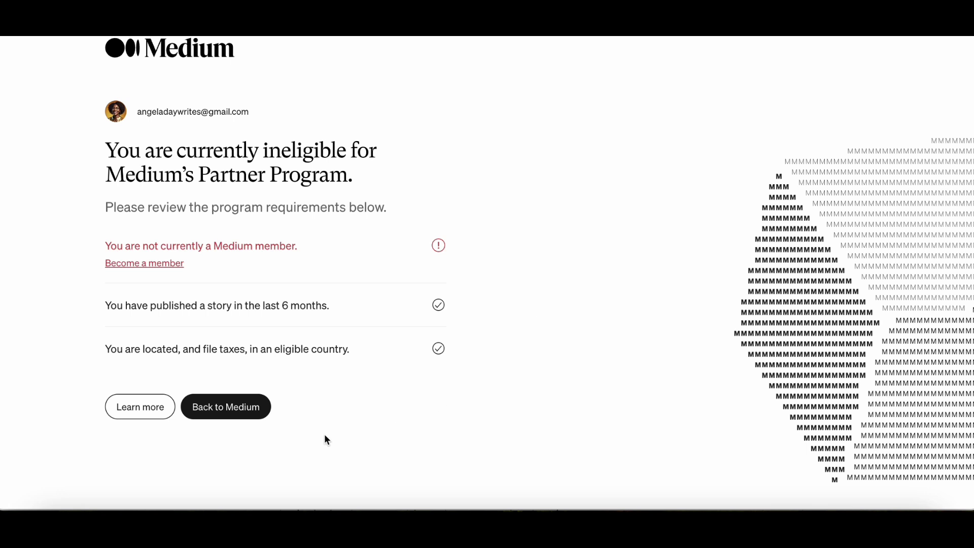
Step: Choose the $5 monthly Member plan under Pay monthly and scroll to the card form
left_click(166, 264)
scroll(453, 355, "down", 1)
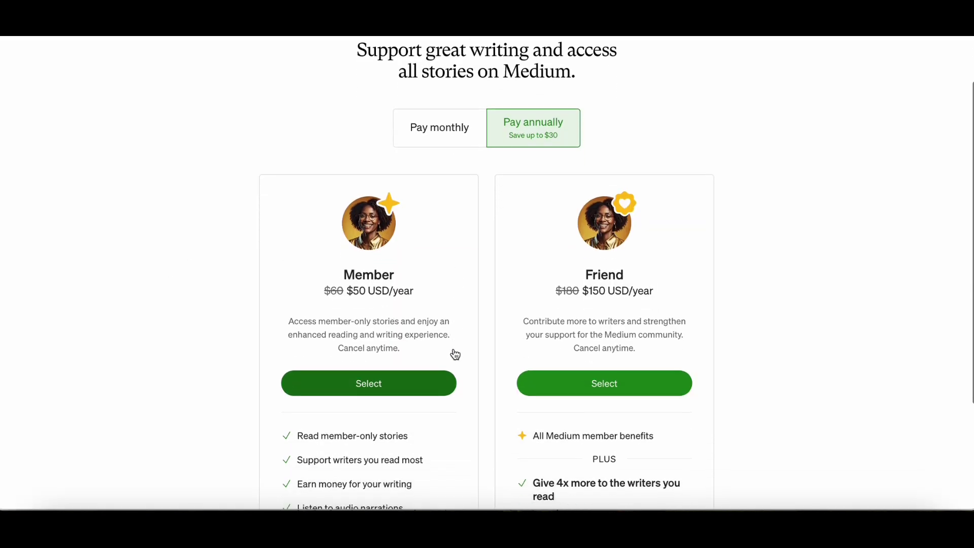
left_click(453, 144)
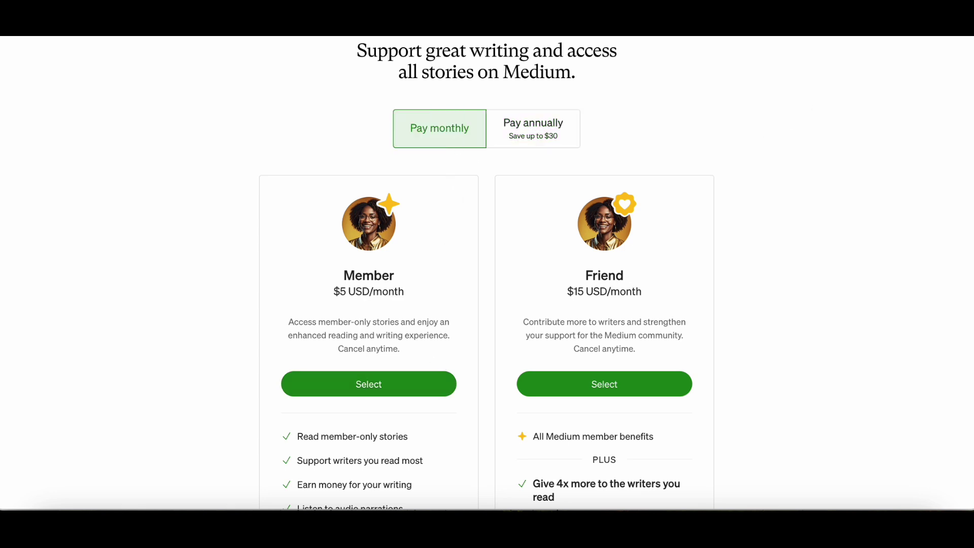
left_click(368, 383)
scroll(502, 441, "down", 3)
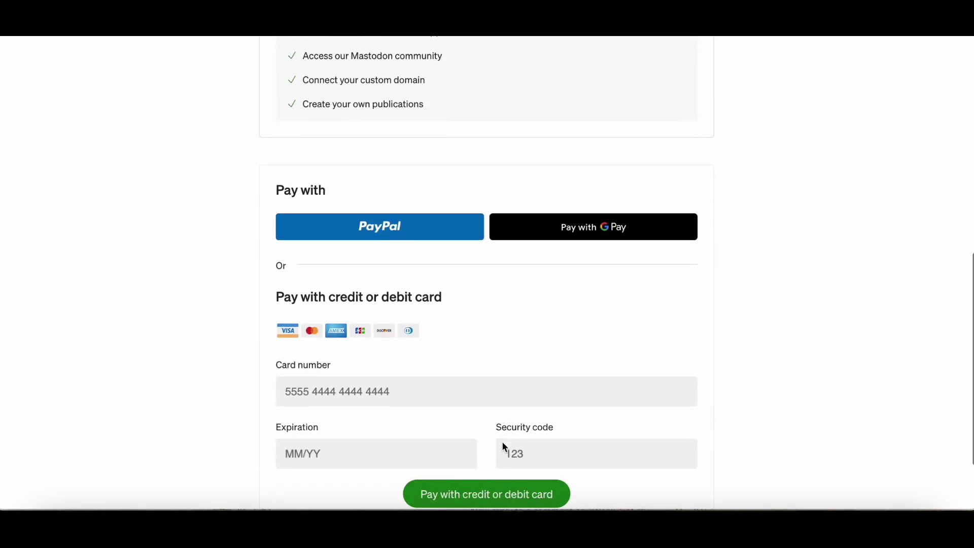
scroll(503, 443, "down", 1)
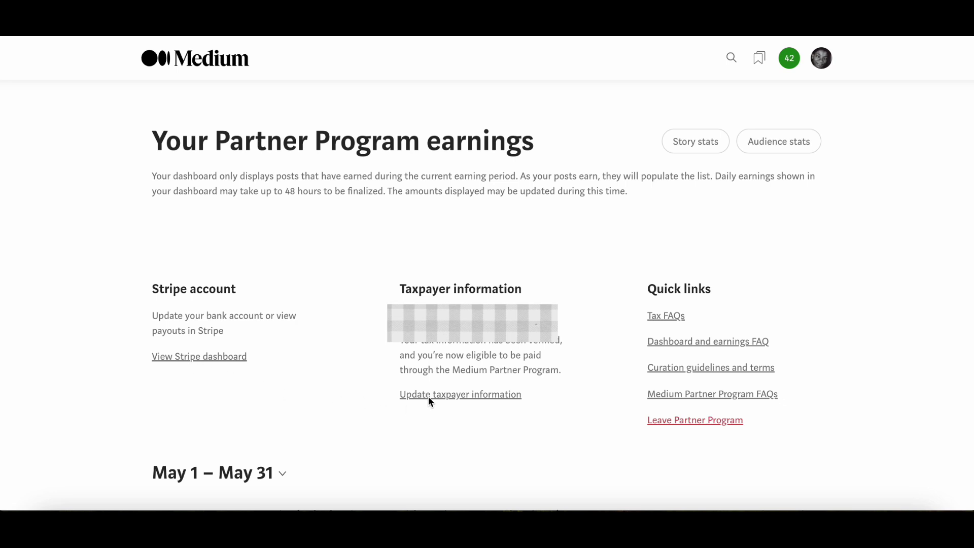
Step: View the Stripe payout sign-in page and its Create account form
left_click(192, 358)
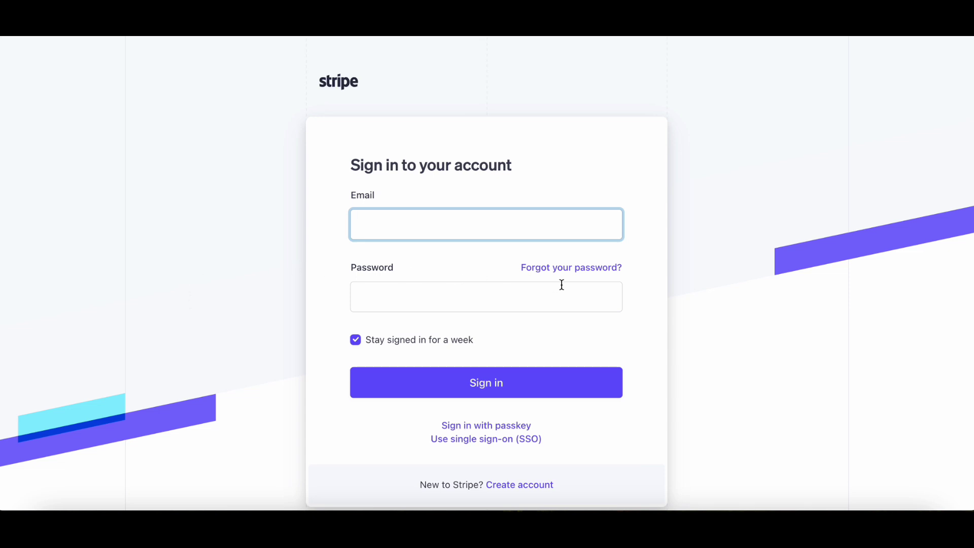
scroll(586, 485, "down", 1)
scroll(587, 488, "down", 1)
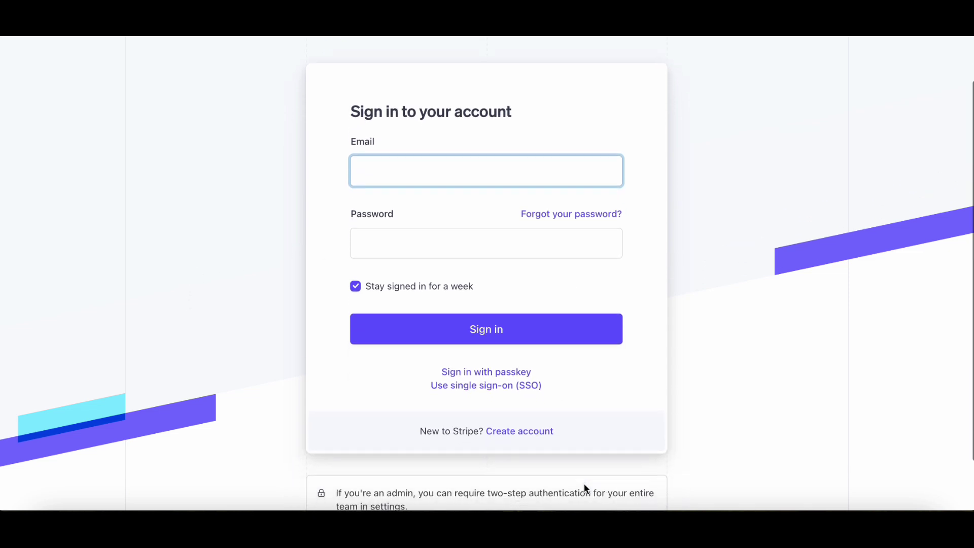
left_click(523, 432)
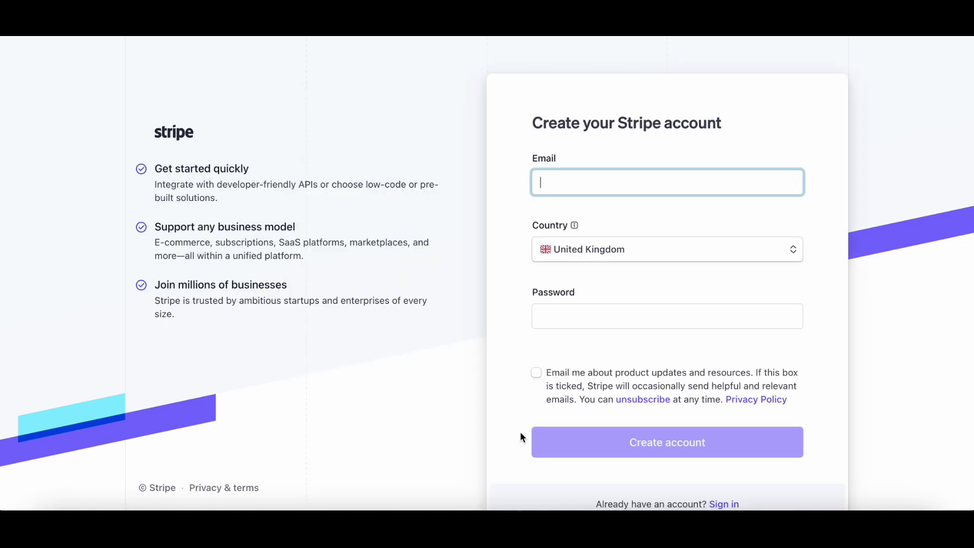
scroll(467, 435, "down", 1)
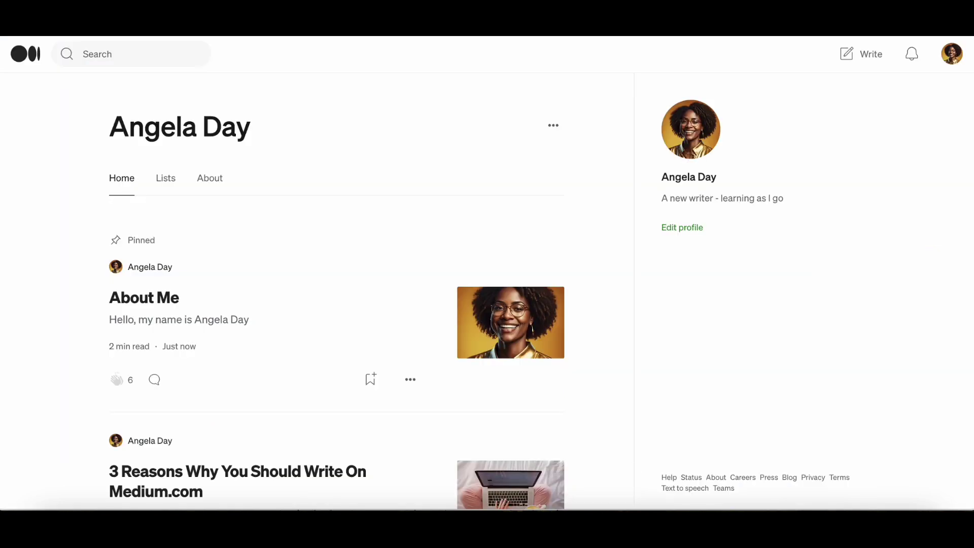
Step: Open the Partner Program page from the account menu and scroll through its overview
left_click(953, 55)
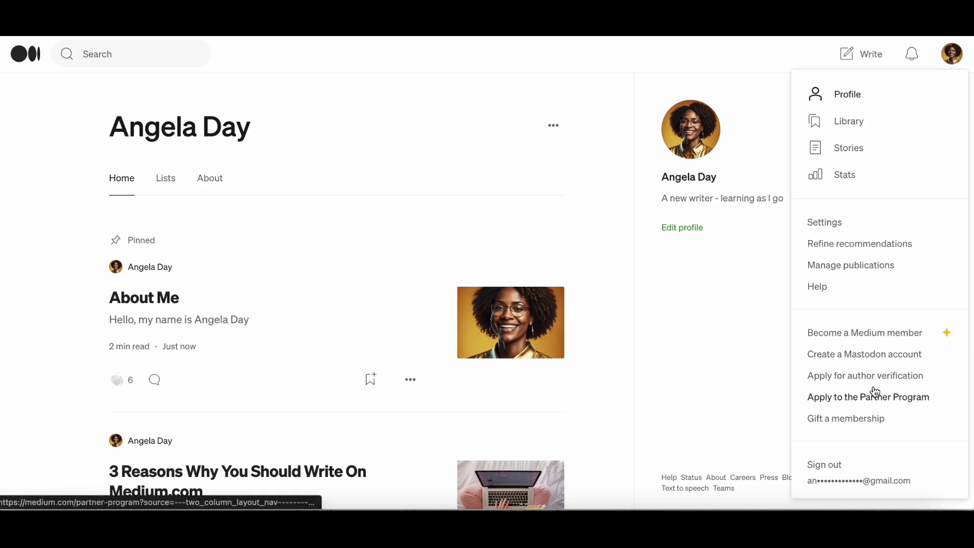
left_click(862, 399)
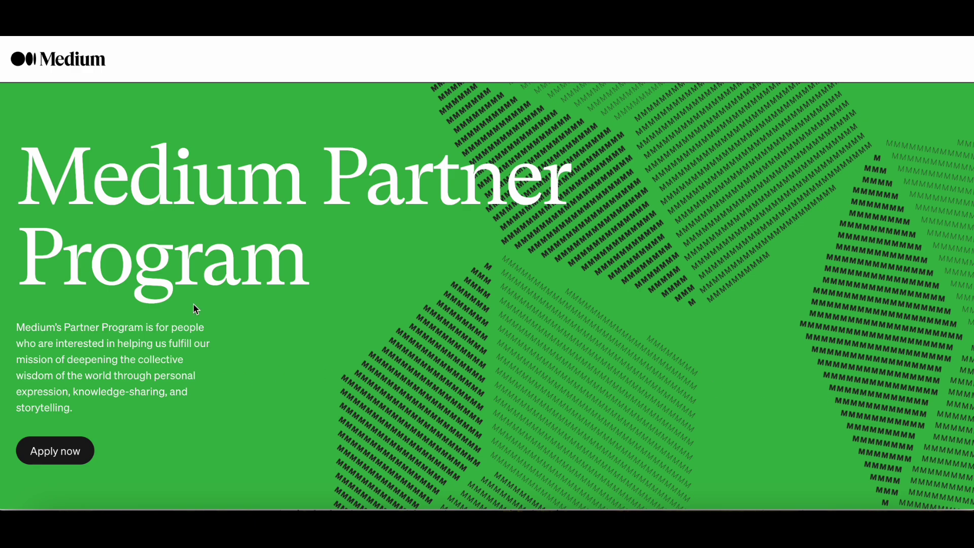
scroll(195, 309, "down", 3)
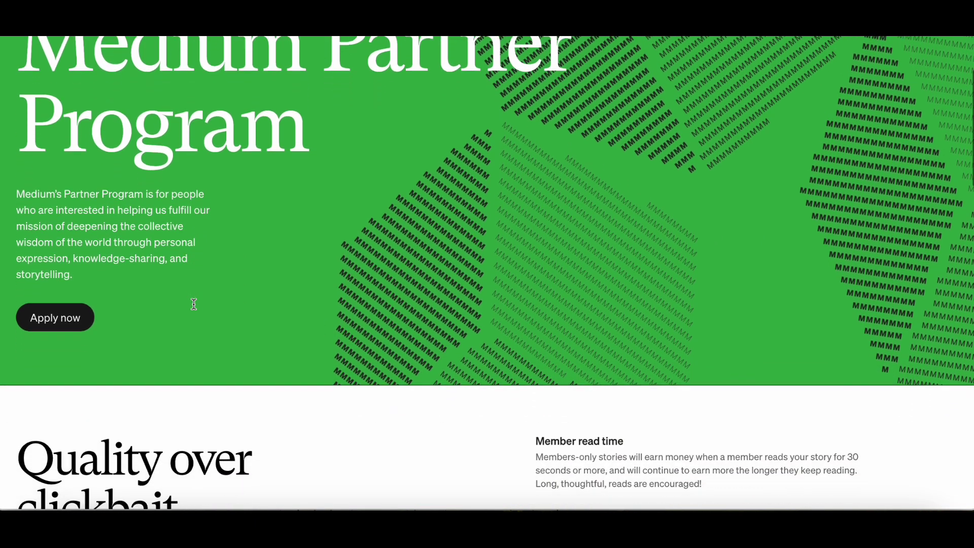
scroll(196, 309, "down", 4)
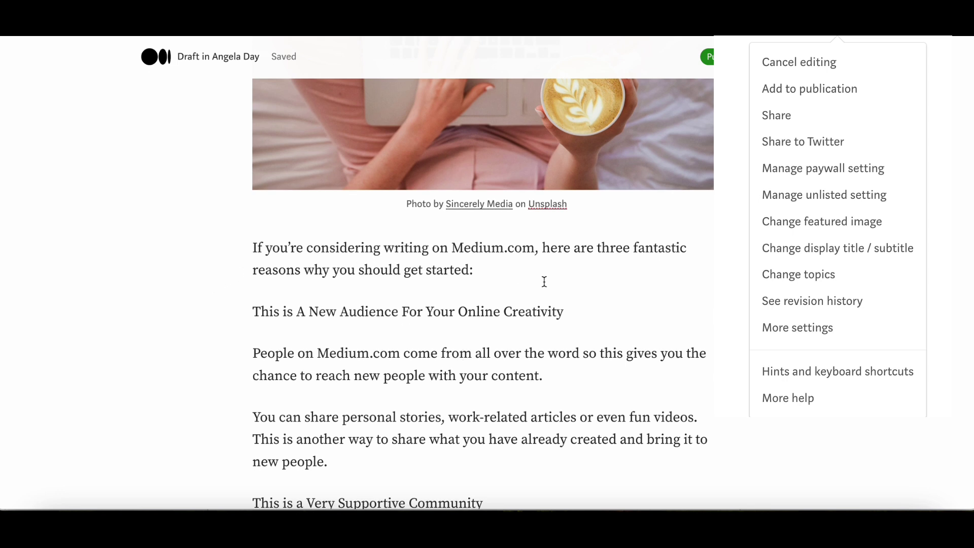
Step: Select the 'This is A New Audience For Your Online Creativity' heading and apply bold
scroll(597, 292, "down", 1)
left_click(249, 257)
left_click_drag(249, 257, 574, 260)
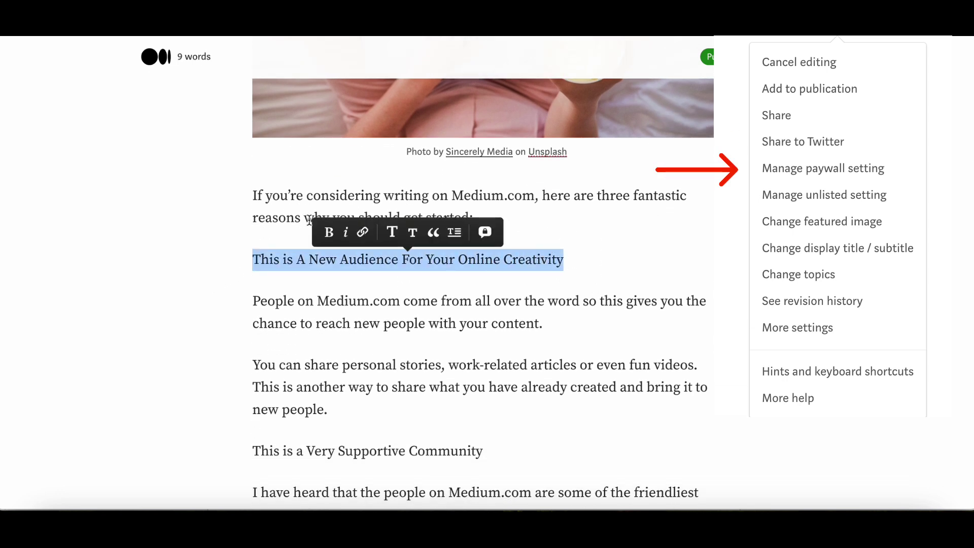
left_click(330, 234)
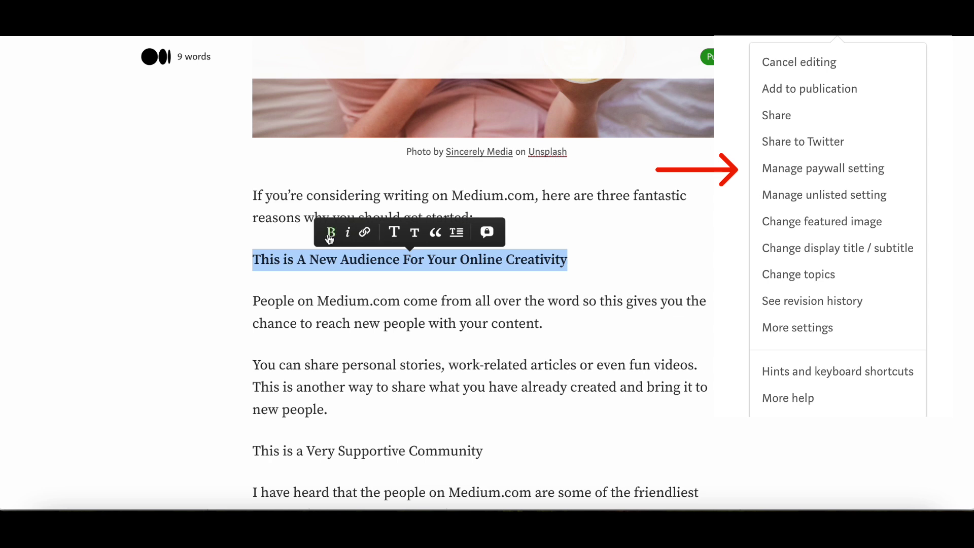
left_click(330, 350)
scroll(331, 351, "down", 1)
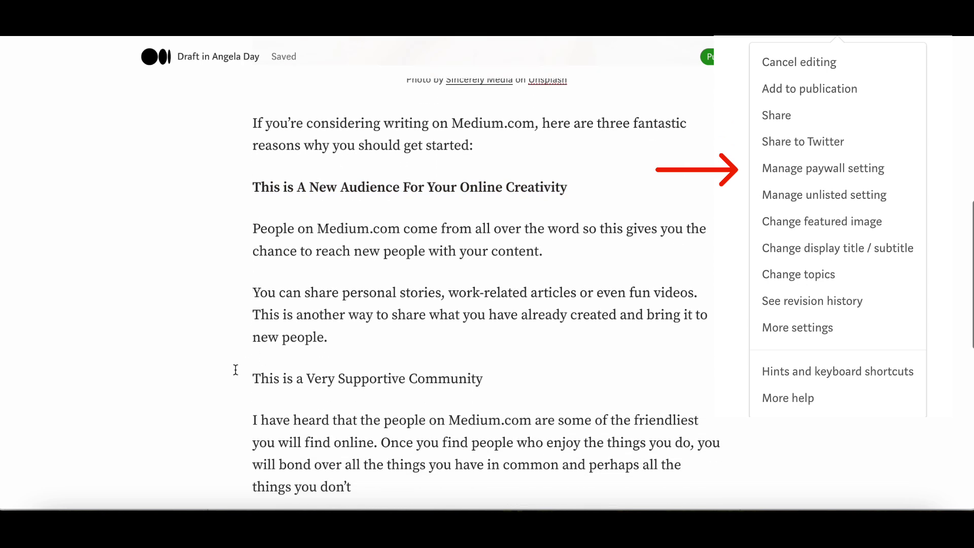
left_click(252, 189)
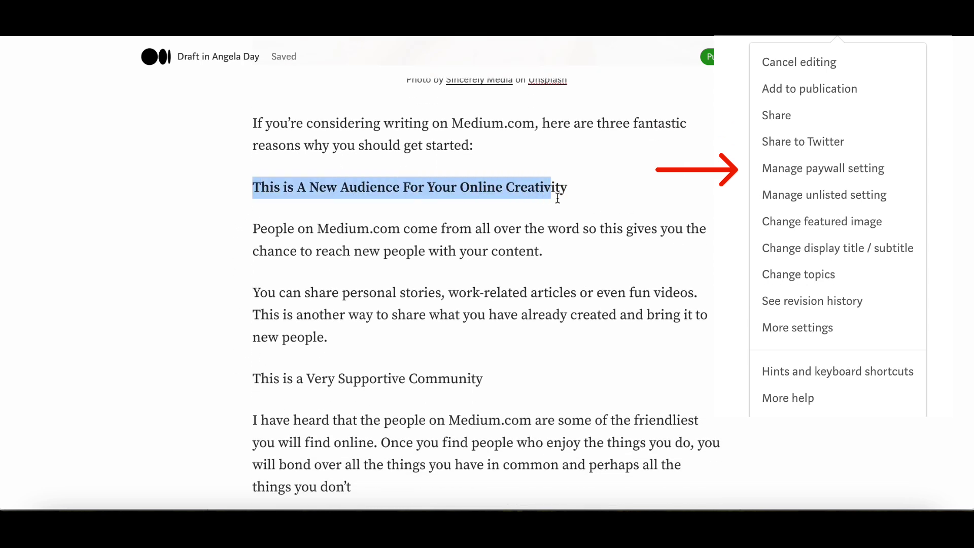